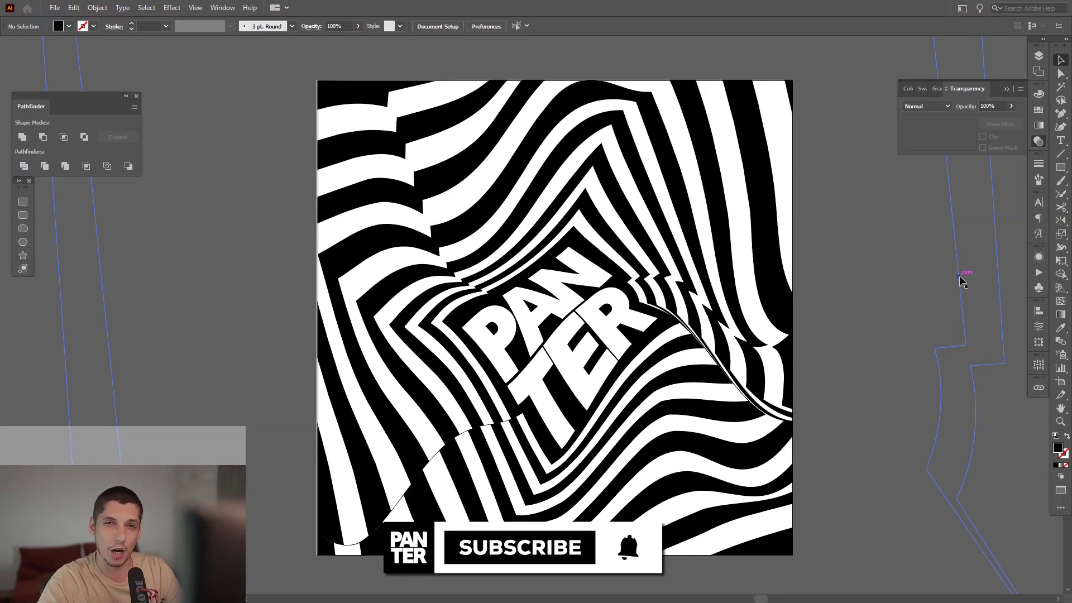
Step: Add two blank artboards and delete the one overlapping the striped artwork's outlines
scroll(809, 410, "down", 2)
left_click_drag(821, 396, 474, 392)
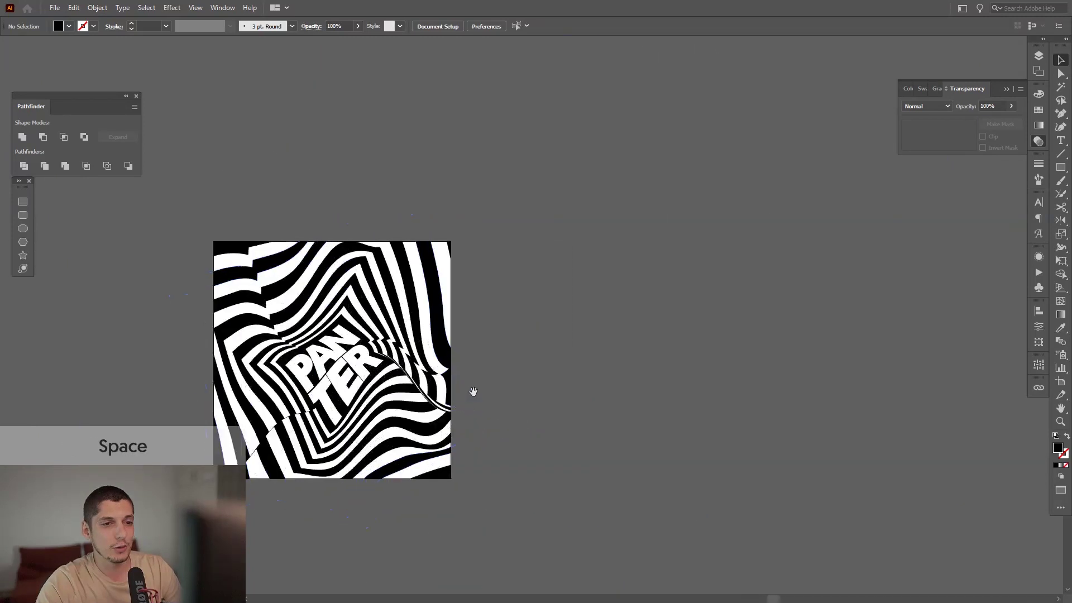
scroll(590, 376, "up", 1)
left_click_drag(579, 354, 482, 289)
left_click(229, 219)
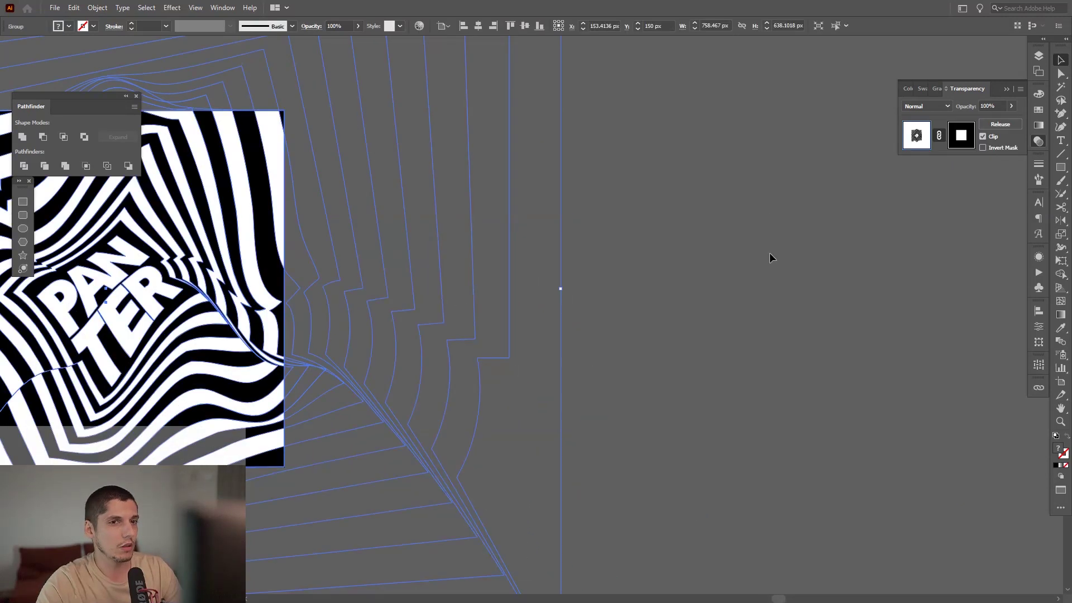
left_click(1038, 71)
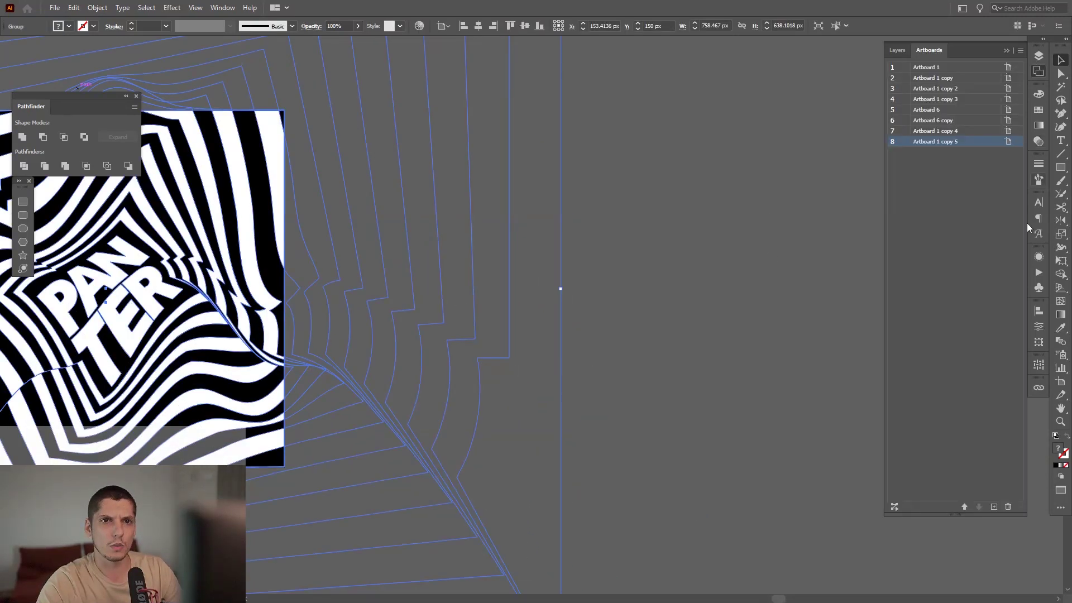
double_click(994, 507)
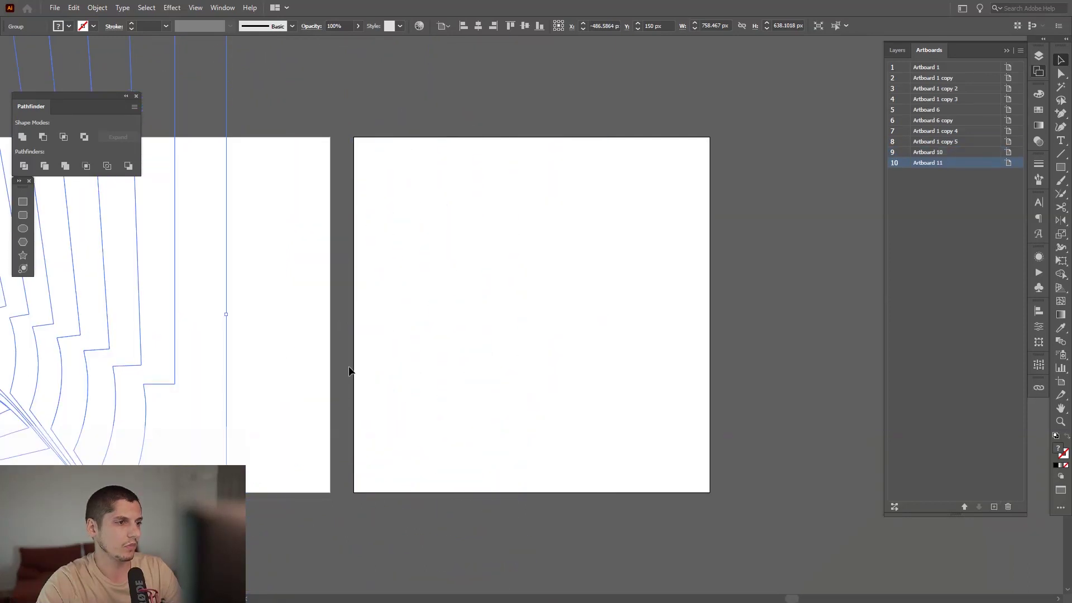
left_click(290, 327)
left_click(1009, 506)
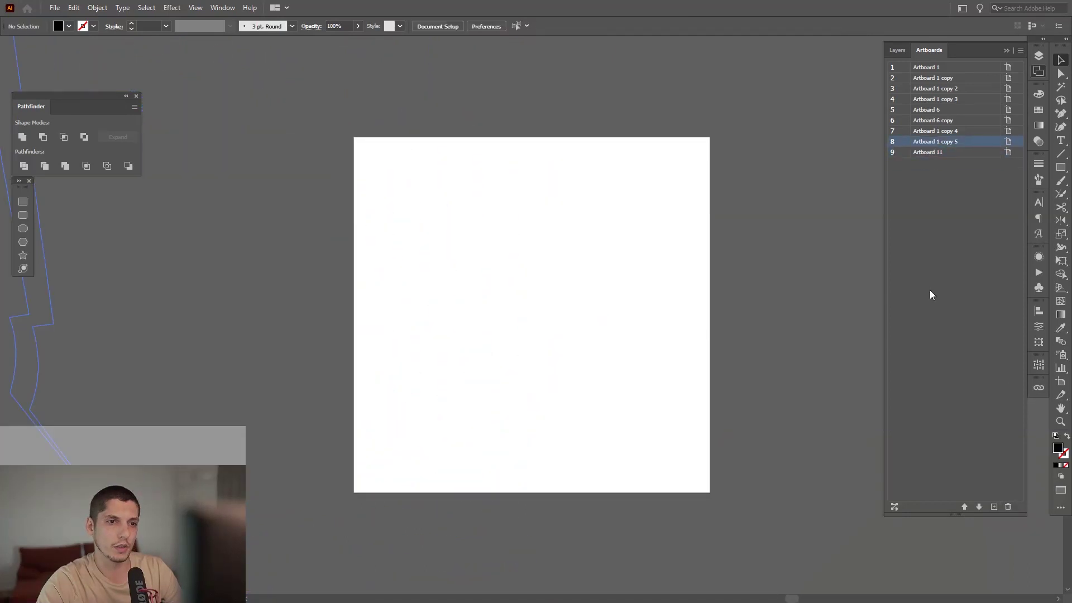
Step: Move the remaining new blank artboard farther away from the striped artwork
key("shift+o")
left_click_drag(575, 238, 509, 269)
scroll(510, 270, "down", 2)
left_click_drag(474, 302, 623, 330)
key("v")
Step: Place the black PANTER logo on the new blank artboard
left_click_drag(300, 313, 628, 330)
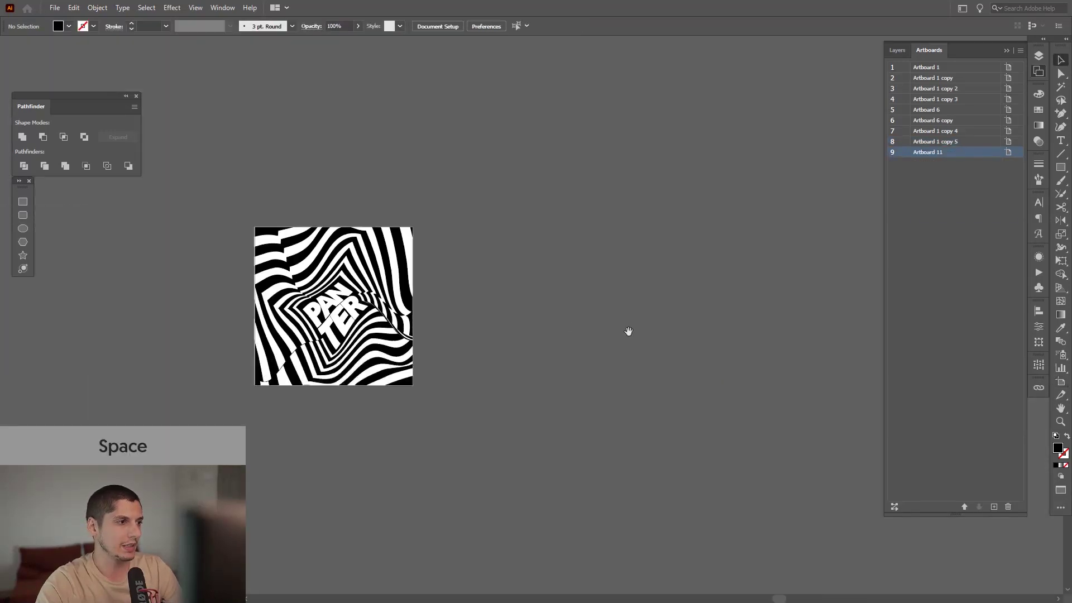
scroll(628, 330, "down", 2)
left_click_drag(354, 237, 560, 325)
scroll(541, 242, "up", 1)
left_click_drag(527, 106, 577, 372)
key("space")
scroll(774, 397, "up", 3)
key("space")
key("space")
left_click_drag(692, 316, 652, 260)
key("space")
scroll(652, 259, "up", 1)
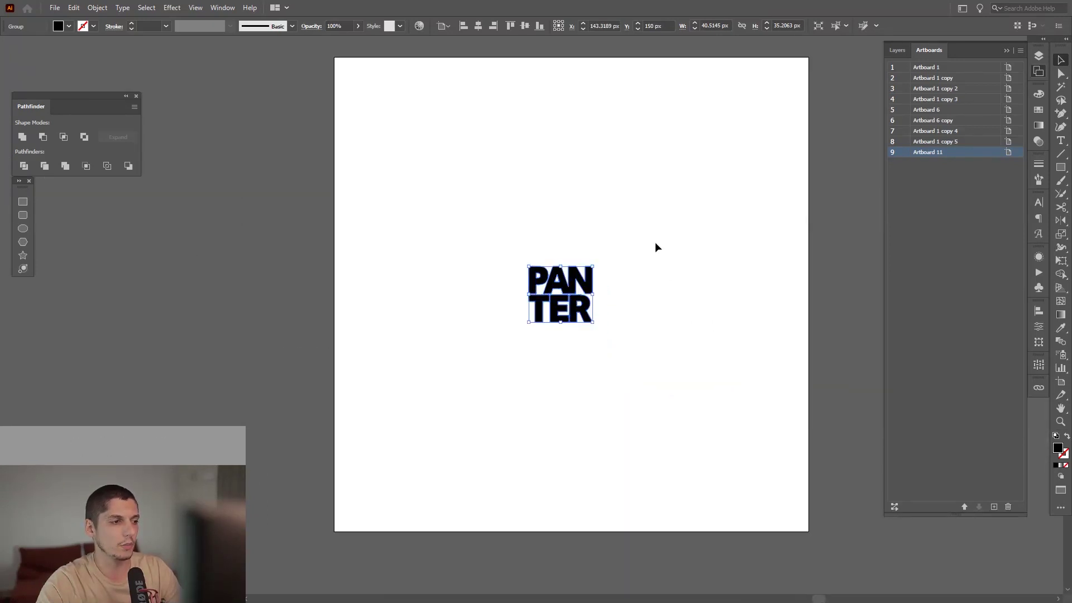
Step: Center the PANTER logo on the artboard and scale it up proportionally from its center to about 48 × 42 px
left_click(1006, 52)
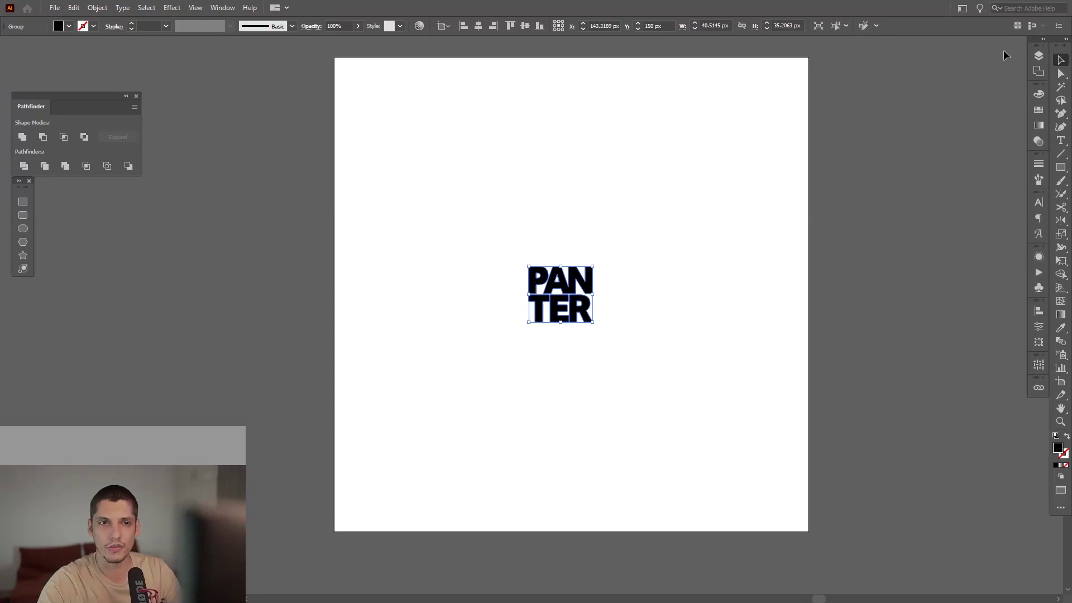
left_click(481, 26)
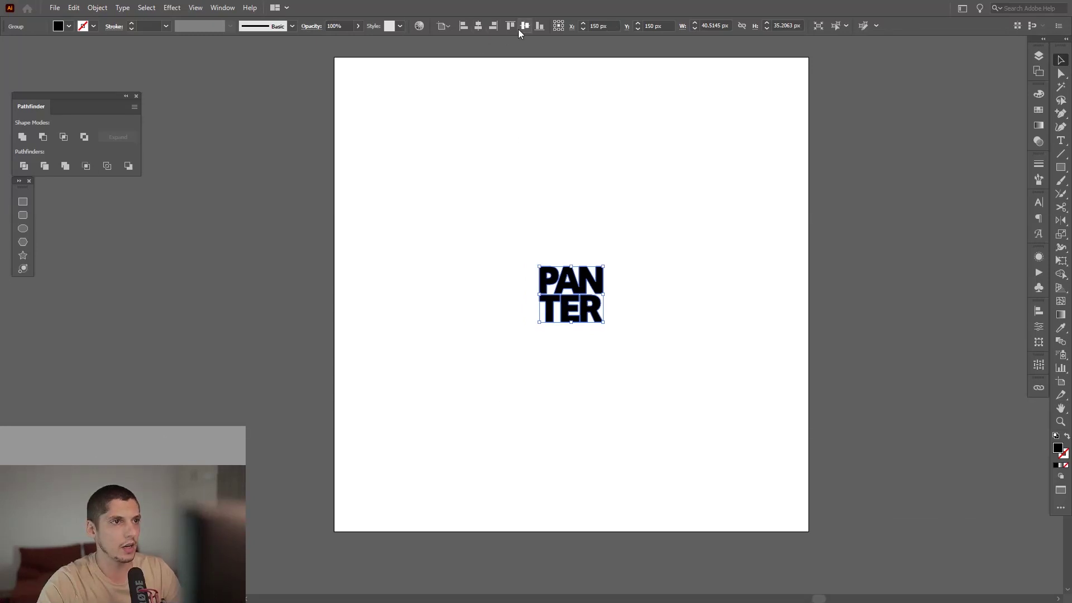
scroll(665, 350, "up", 1)
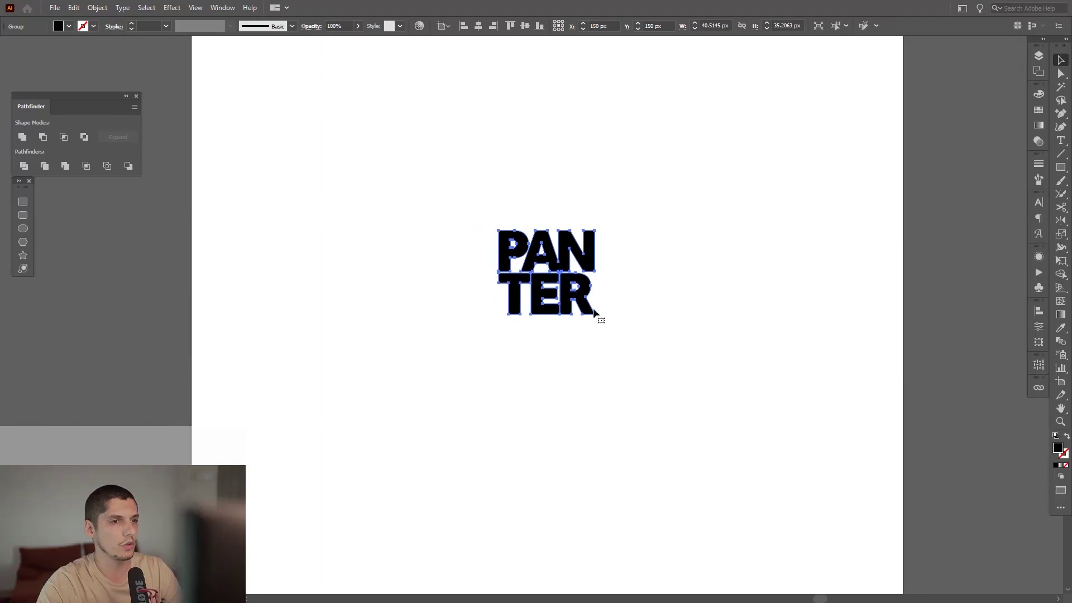
left_click_drag(593, 271, 606, 272)
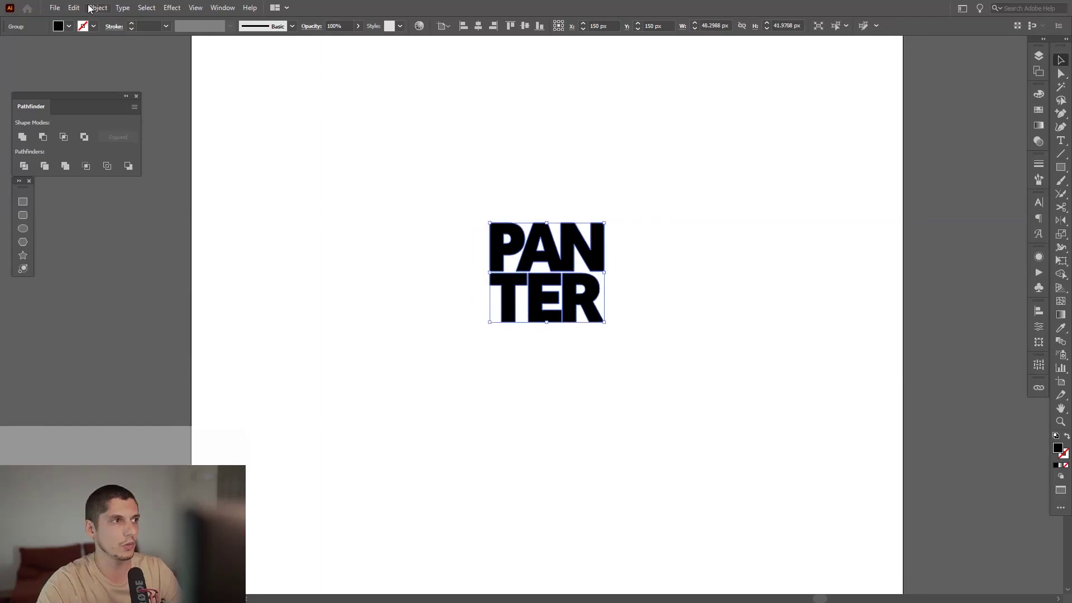
Step: Apply Offset Path to the PANTER logo with a 5 px offset and miter joins
left_click(92, 8)
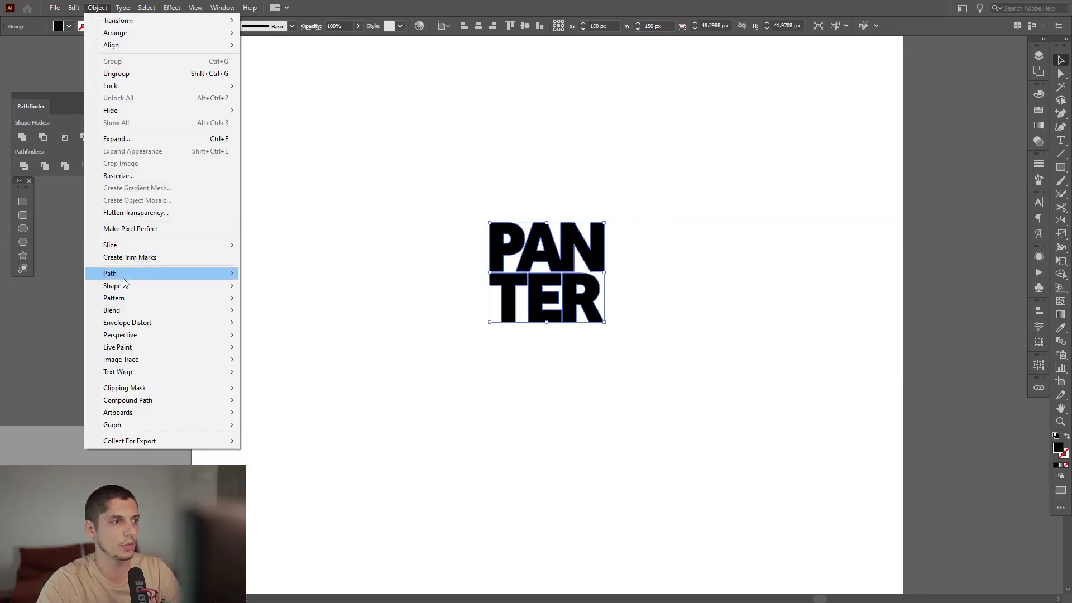
mouse_move(123, 277)
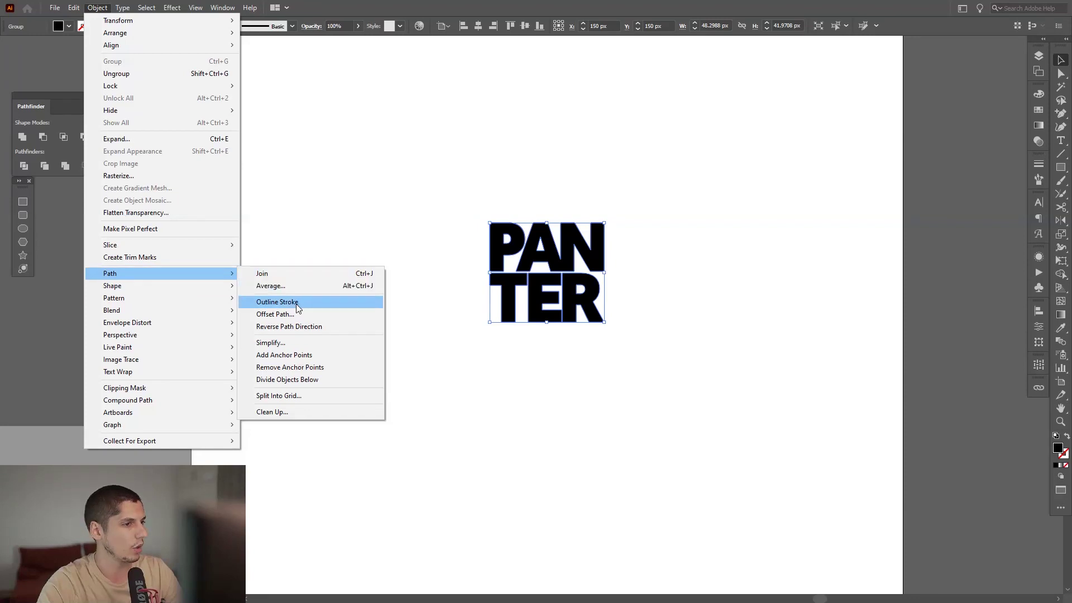
left_click(274, 314)
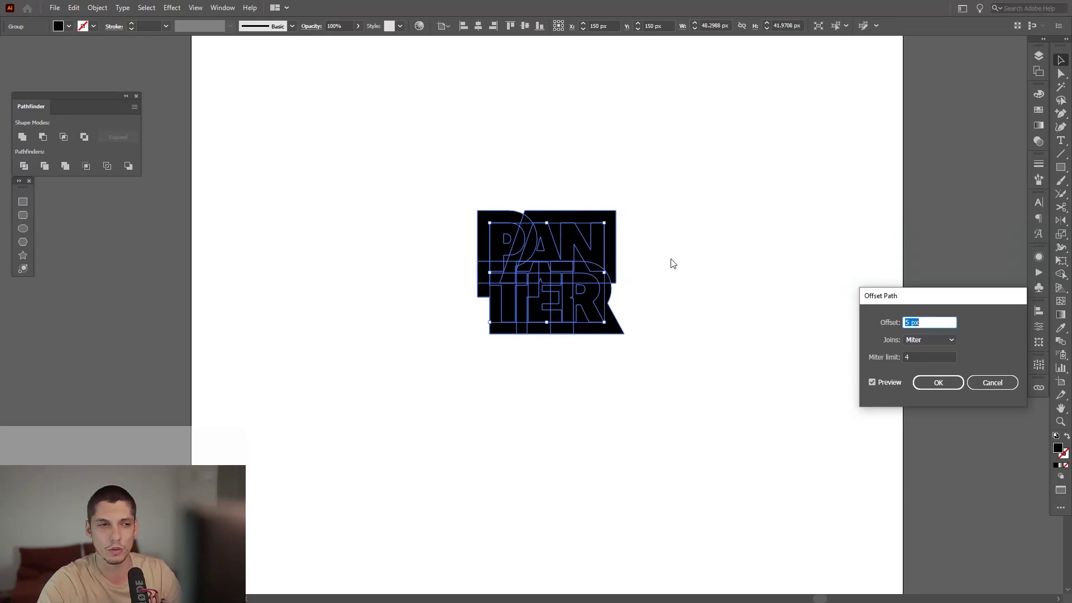
left_click(938, 383)
scroll(581, 224, "up", 3)
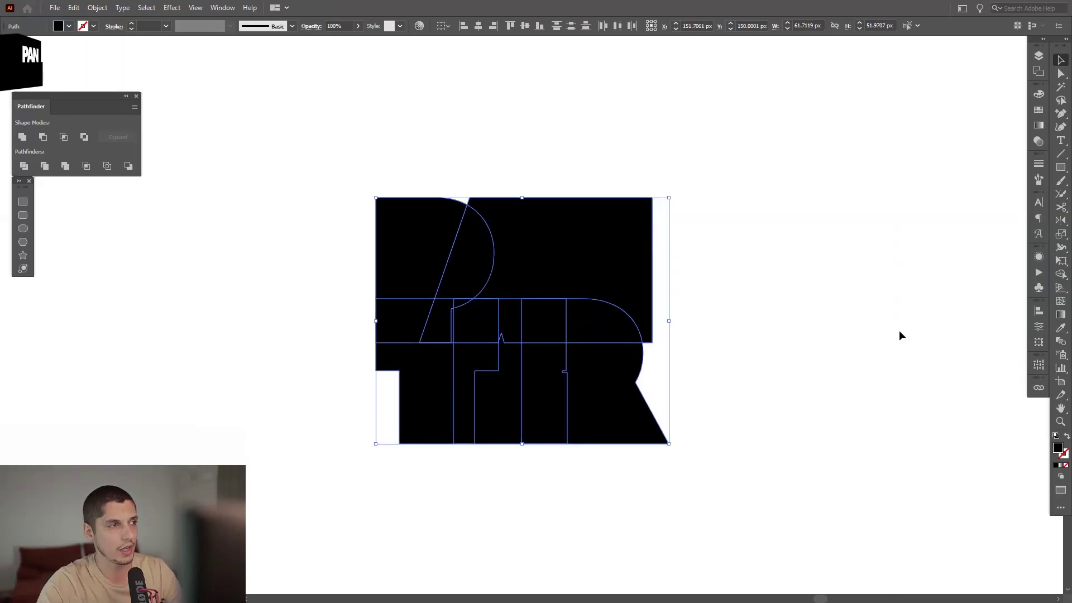
Step: Unite the overlapping offset letter shapes into one single shape
left_click(23, 137)
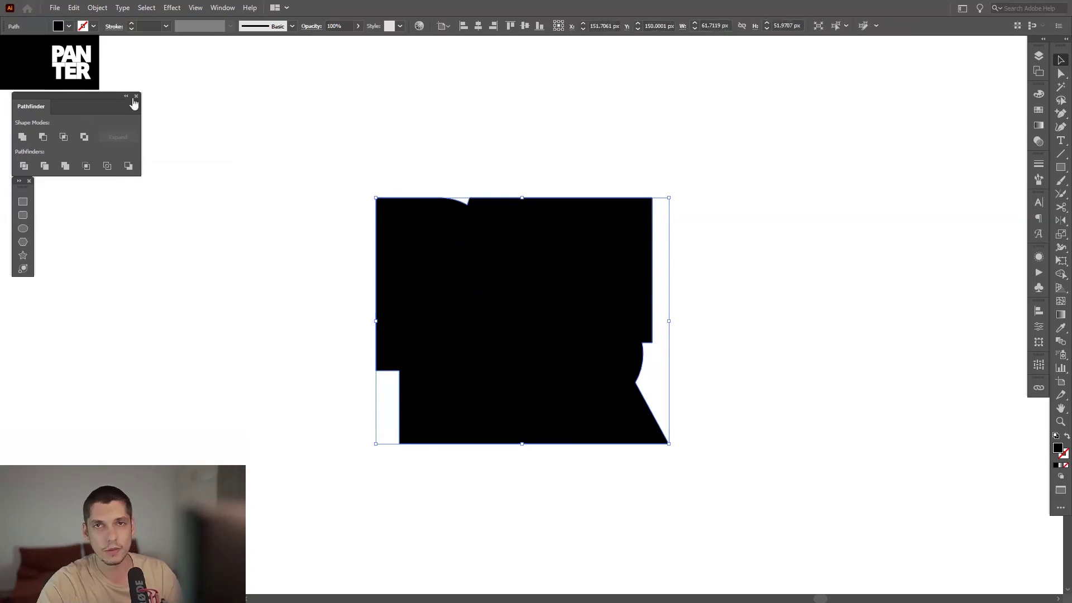
left_click(218, 8)
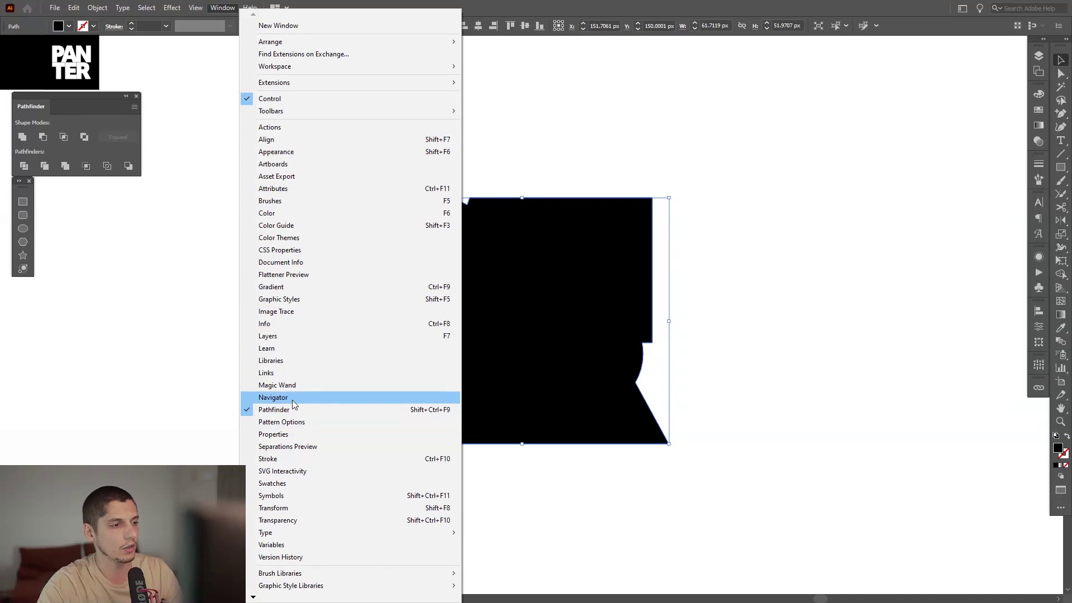
left_click(306, 414)
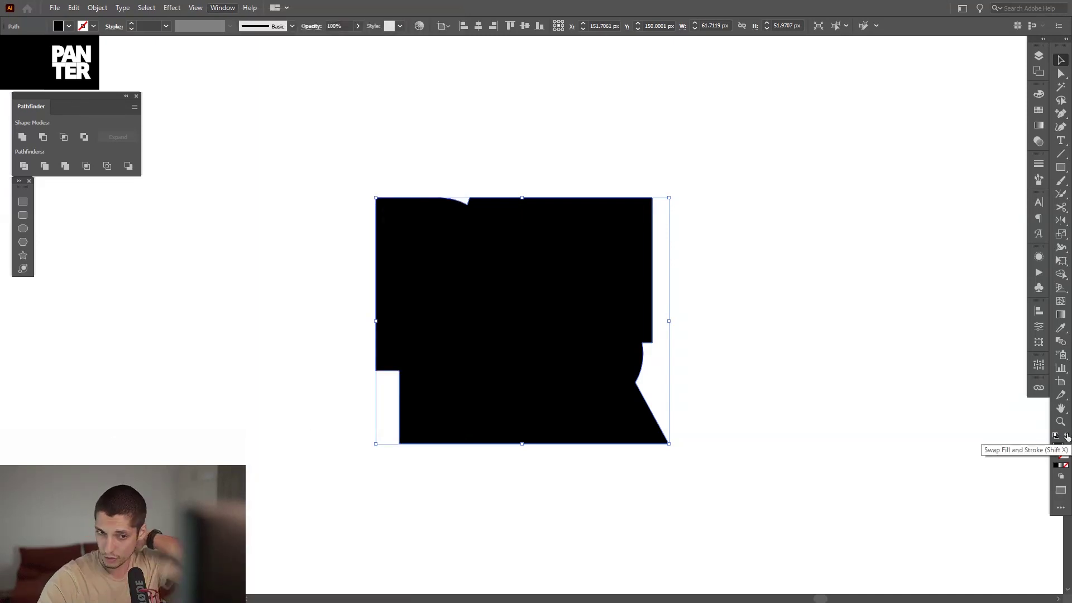
Step: Swap the fill and stroke of the united shape to give it a black outline without fill
left_click(1067, 436)
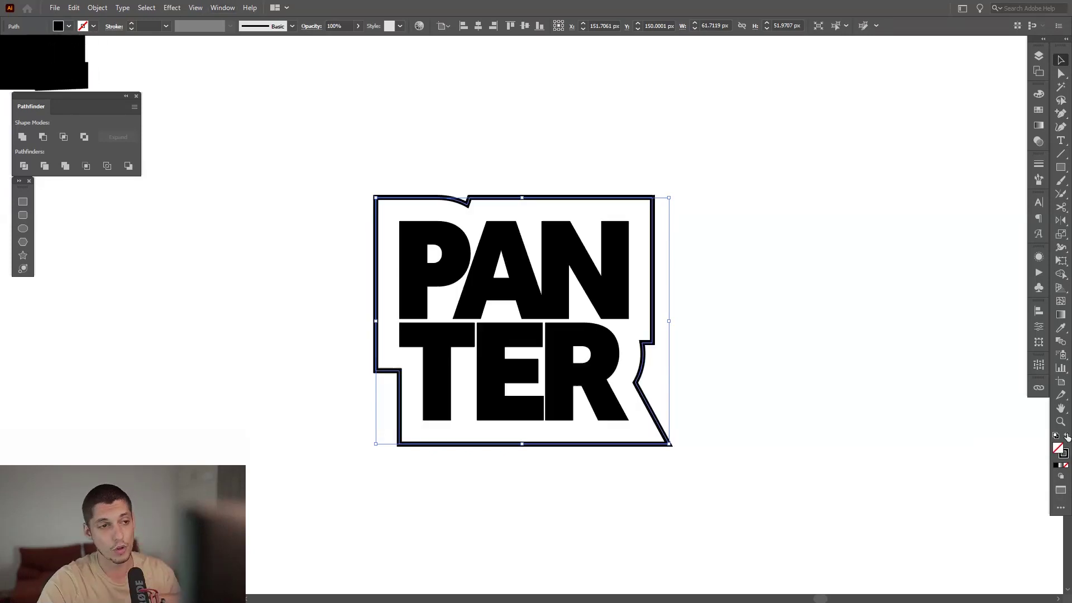
left_click(773, 370)
scroll(696, 363, "down", 5)
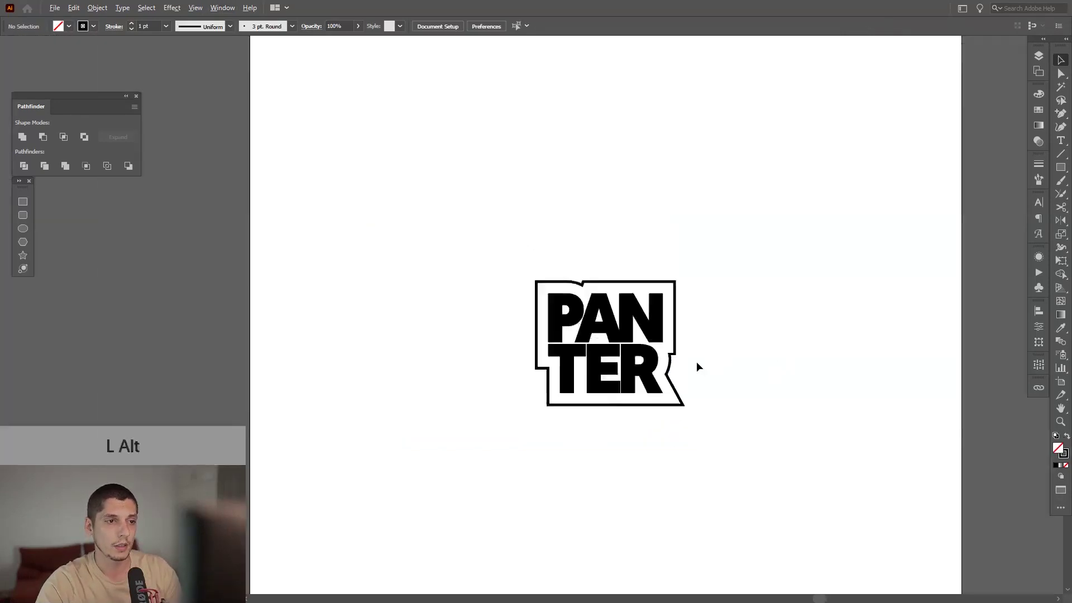
left_click_drag(696, 364, 786, 317)
scroll(565, 326, "up", 2)
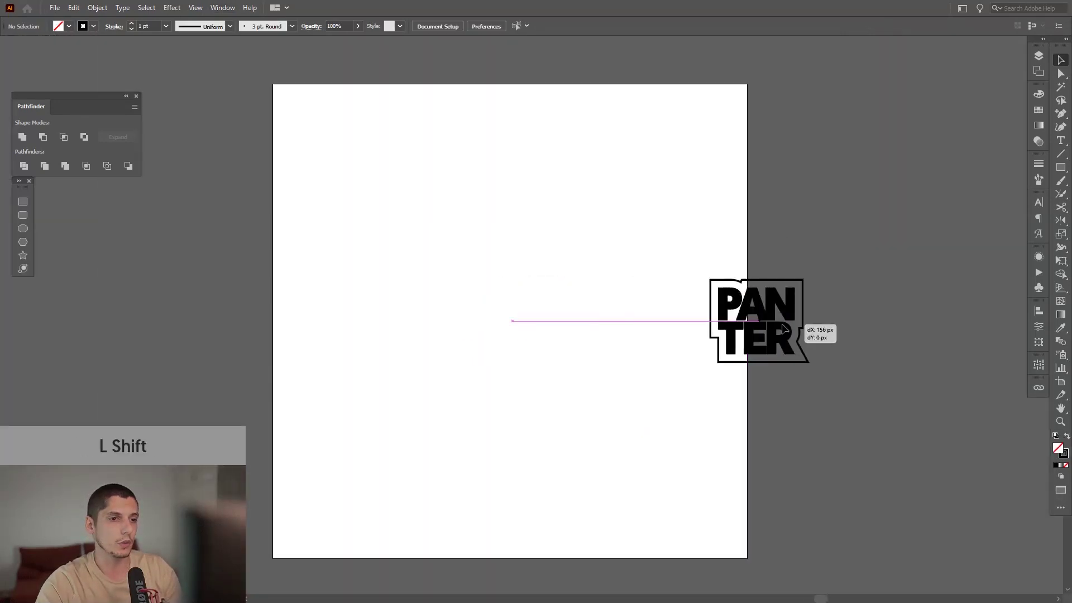
key("ctrl+z")
Step: Ungroup the PANTER letters and the surrounding outline
right_click(624, 314)
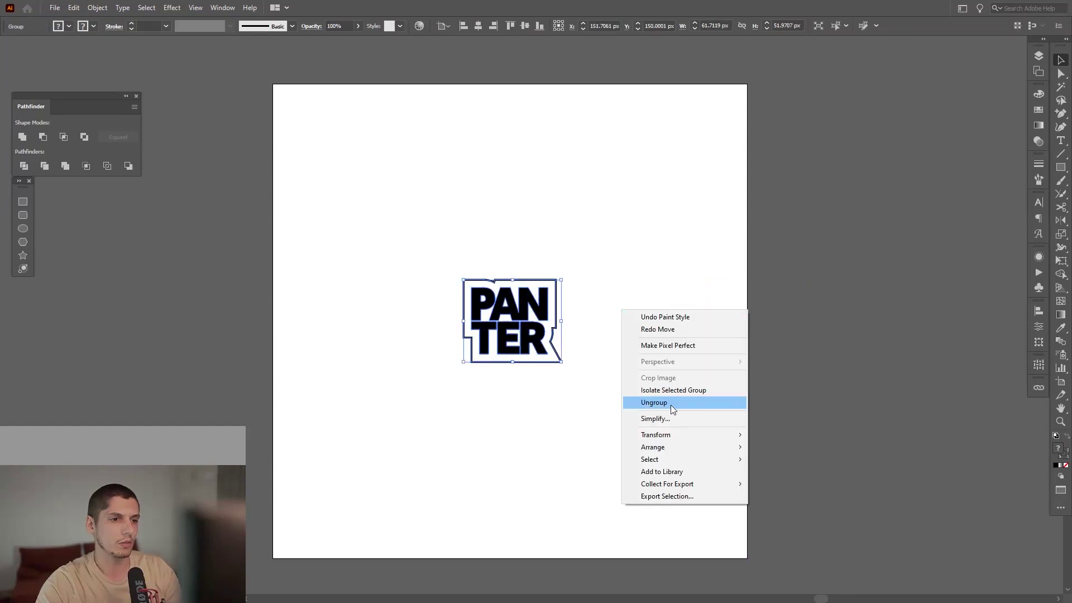
left_click(654, 403)
left_click(655, 386)
Step: Select the six PANTER letters without the outline and group them
scroll(582, 347, "up", 1)
left_click(520, 331)
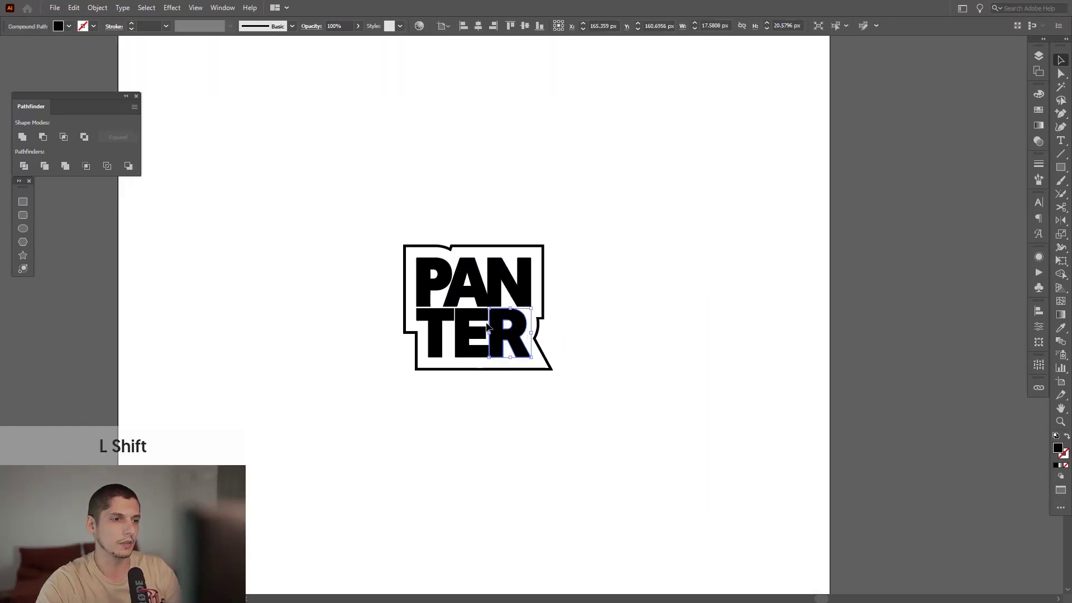
left_click(475, 334, "shift")
left_click(441, 332, "shift")
left_click(496, 286, "shift")
left_click(464, 287, "shift")
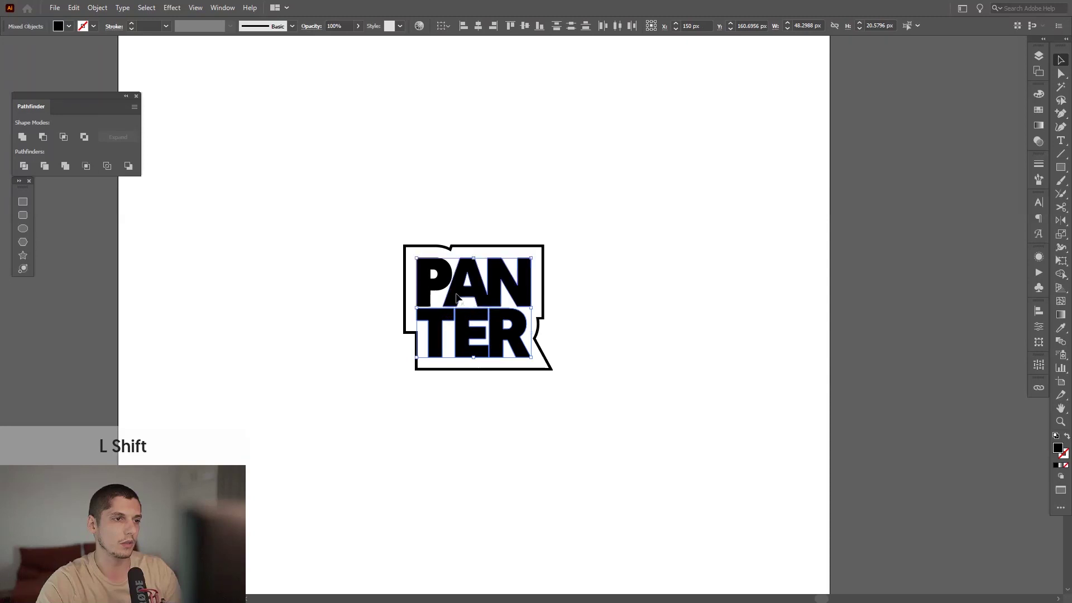
left_click(444, 287, "shift")
key("ctrl+g")
Step: Move the PANTER letter group off the artboard to its right side, leaving the outline in place
scroll(444, 287, "down", 3)
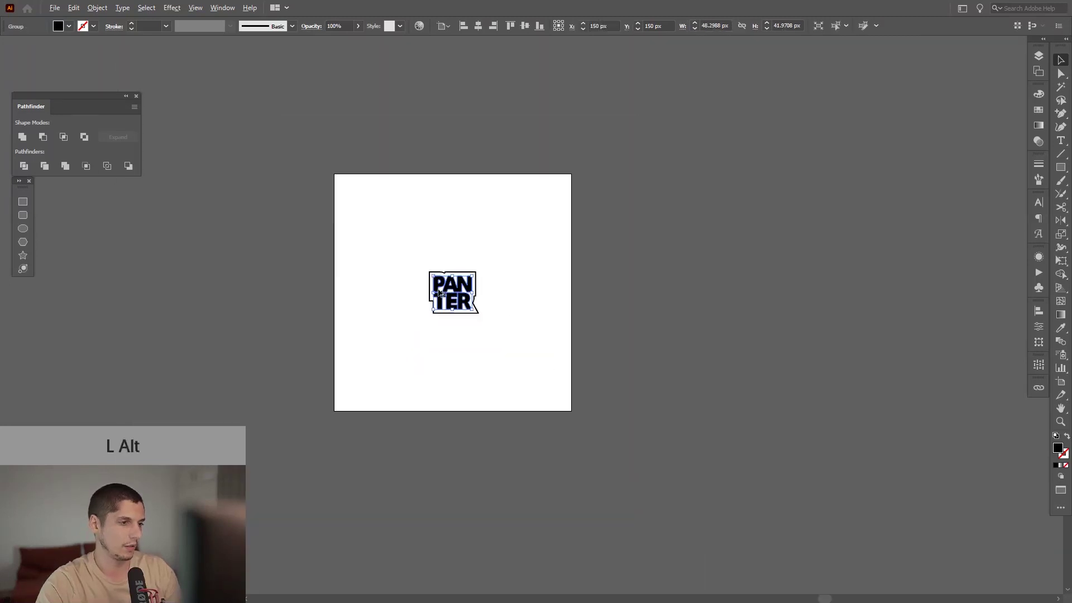
scroll(436, 290, "up", 1)
left_click_drag(463, 310, 898, 334)
left_click(671, 340)
key("alt")
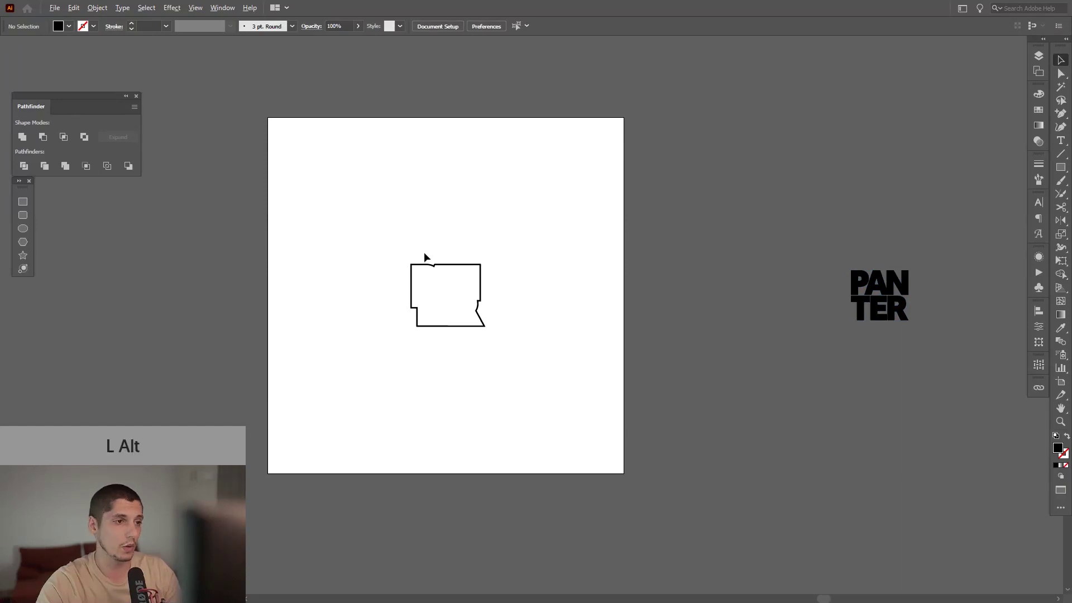
Step: Scale the outline proportionally from its center to about 400 × 337 px, so it extends beyond the artboard
key("space")
left_click_drag(405, 241, 553, 309)
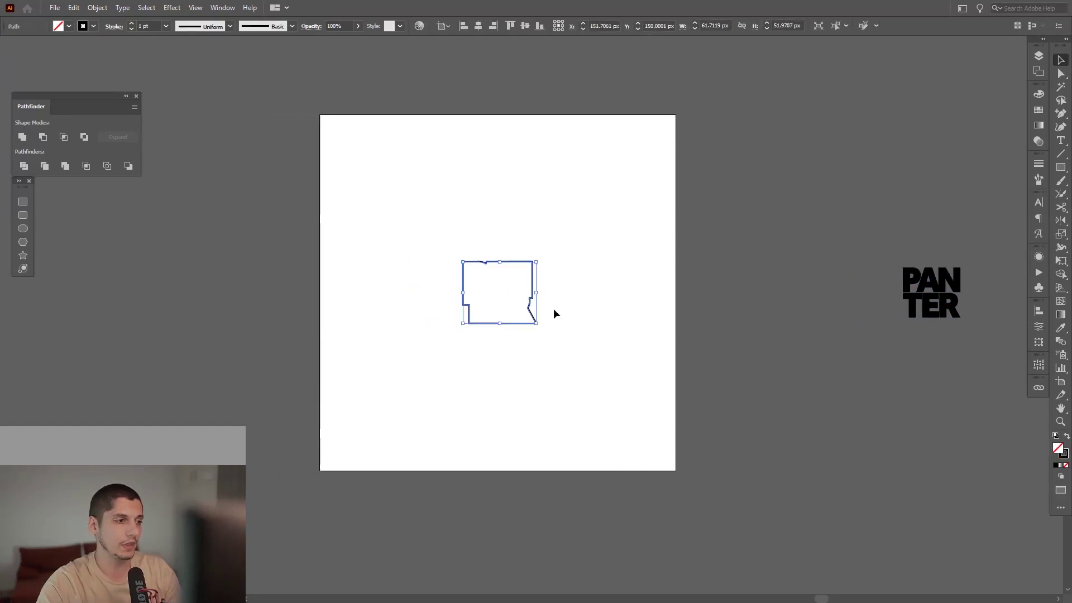
key("shift+alt")
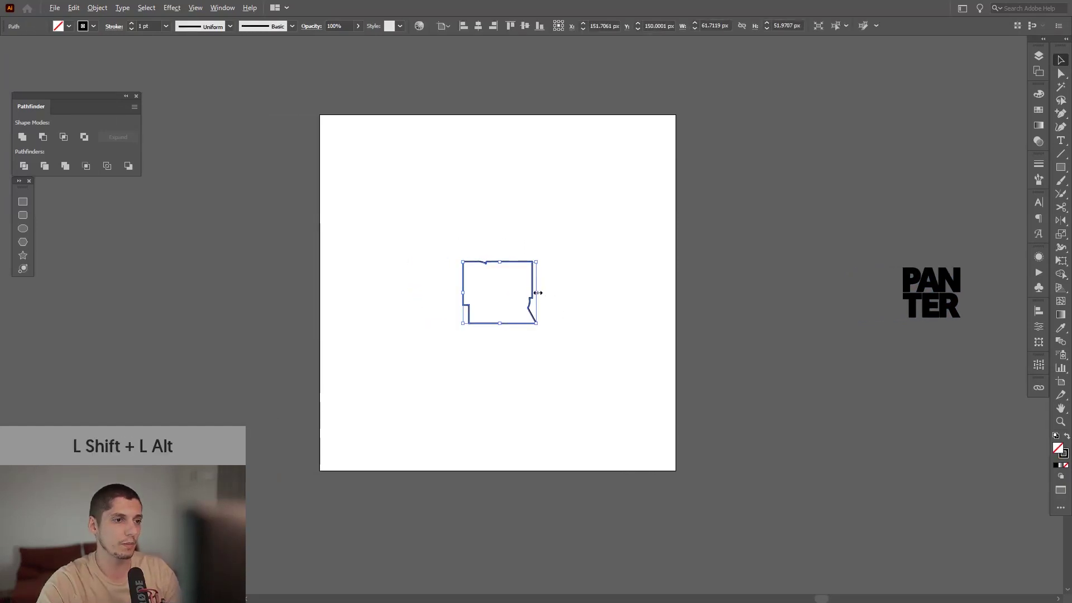
left_click_drag(535, 293, 738, 359)
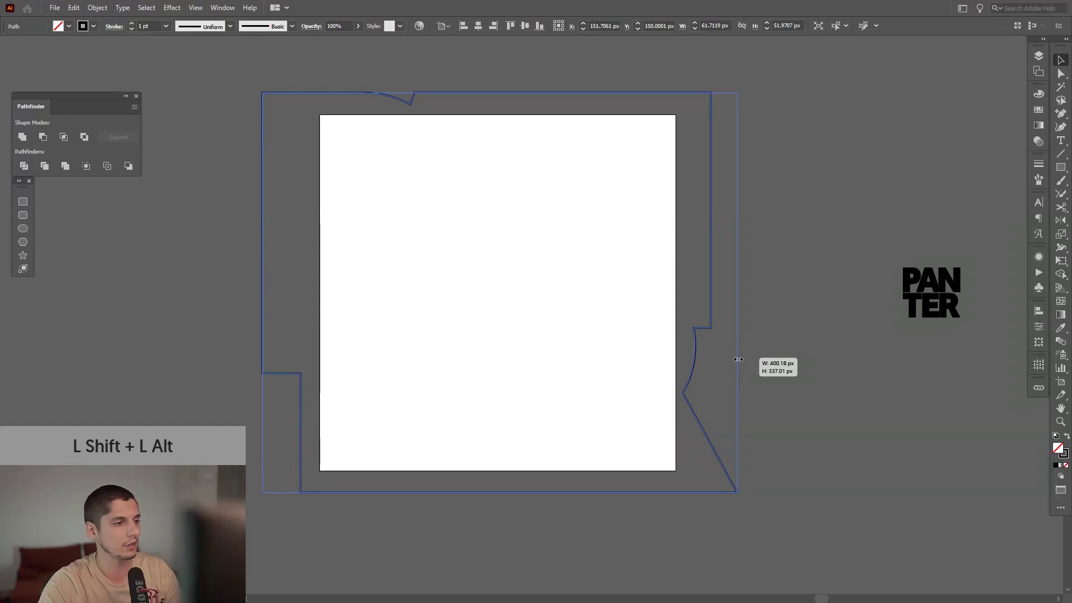
left_click_drag(738, 359, 738, 359)
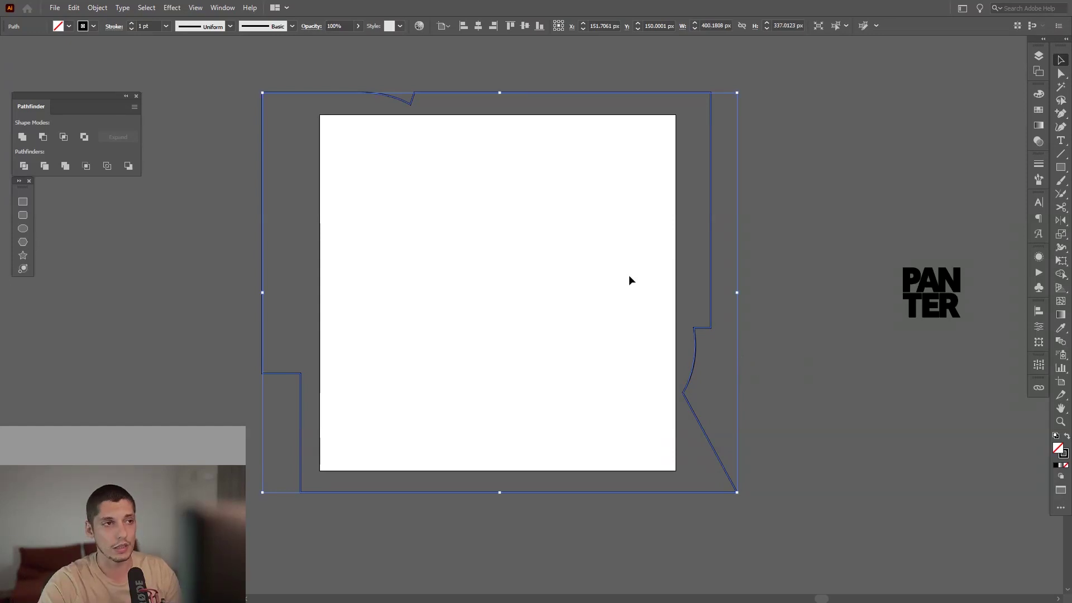
Step: Start a Transform effect on the enlarged outline with preview on and set it to 20 copies
key("space")
left_click_drag(614, 280, 658, 283)
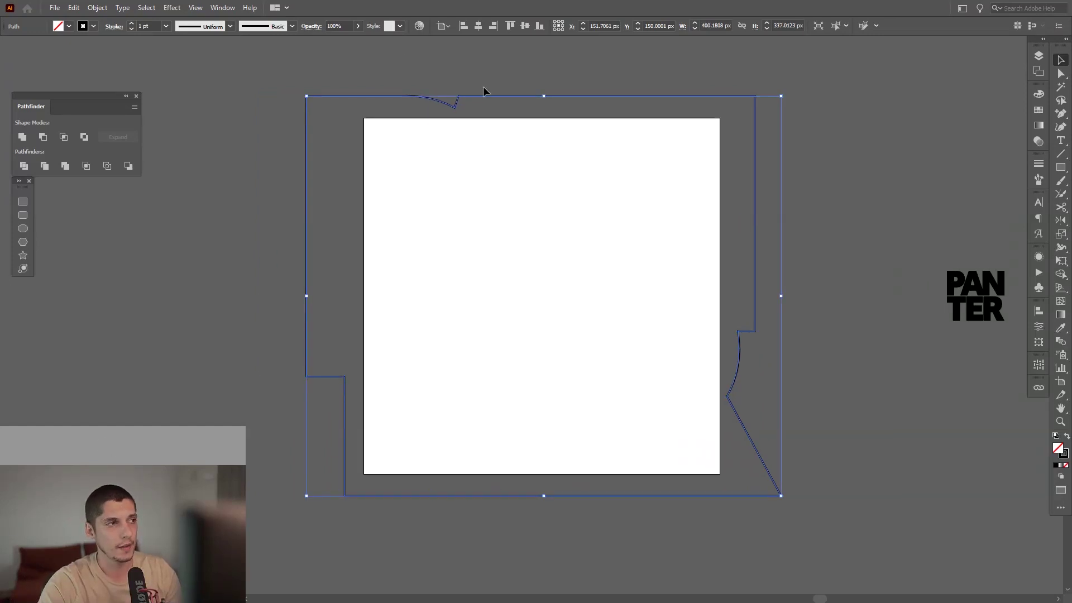
left_click(172, 9)
mouse_move(246, 100)
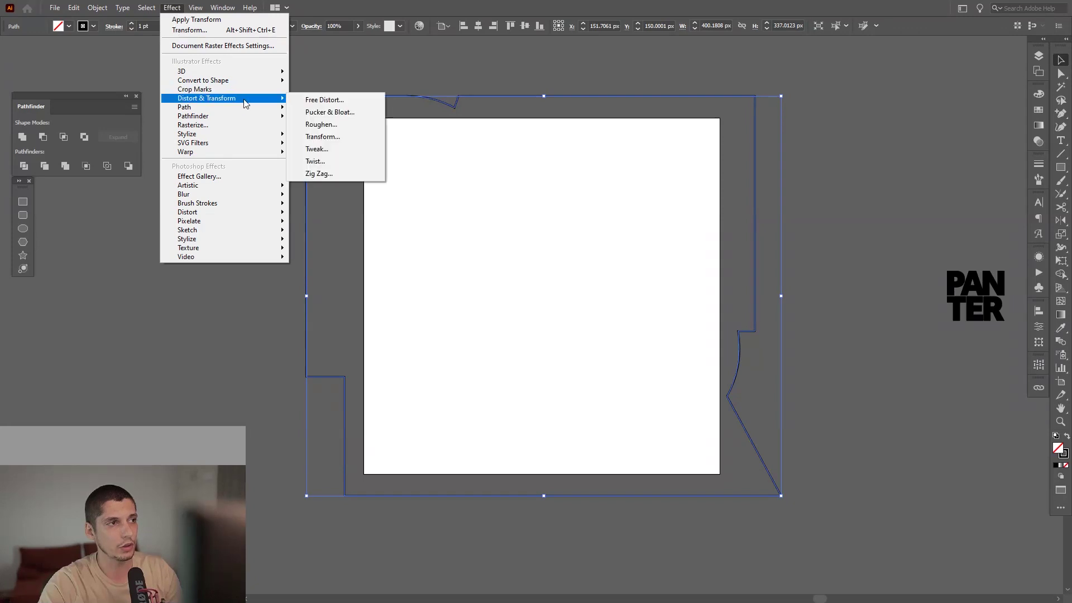
left_click(347, 138)
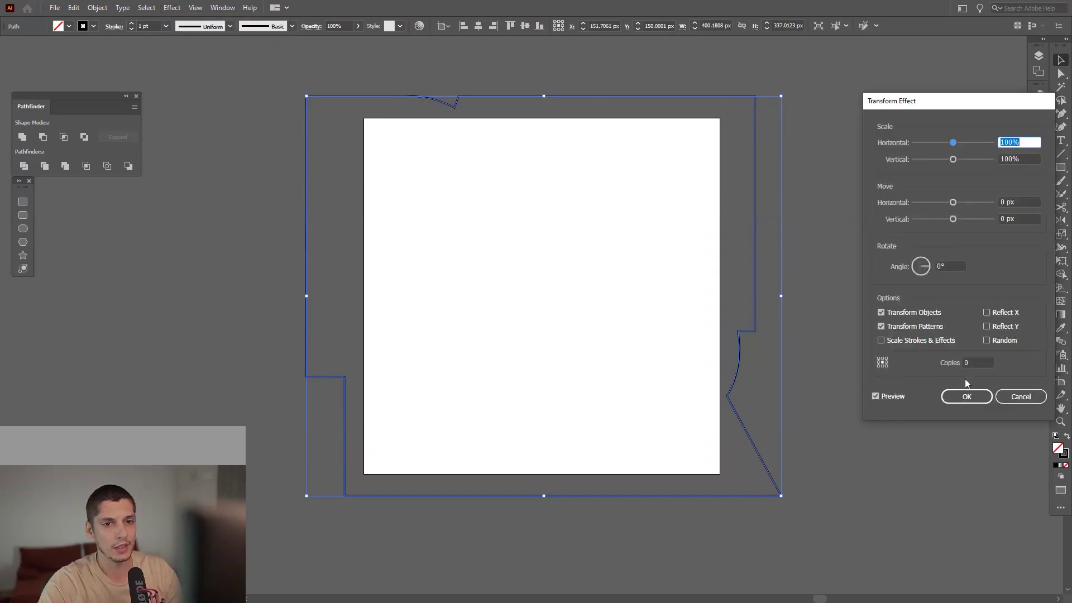
left_click(977, 362)
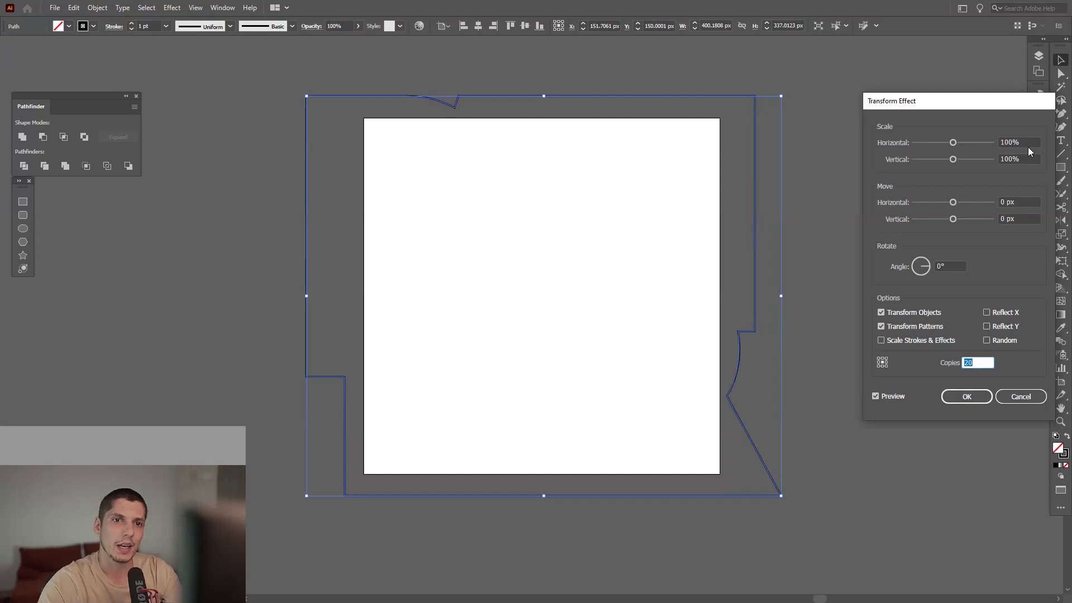
Step: Set both the horizontal and vertical scale of the Transform effect's copies to 92%
left_click(1027, 138)
key("Down")
key("Down")
key("Down")
key("Down")
key("Down")
key("Down")
key("Down")
key("Down")
key("Down")
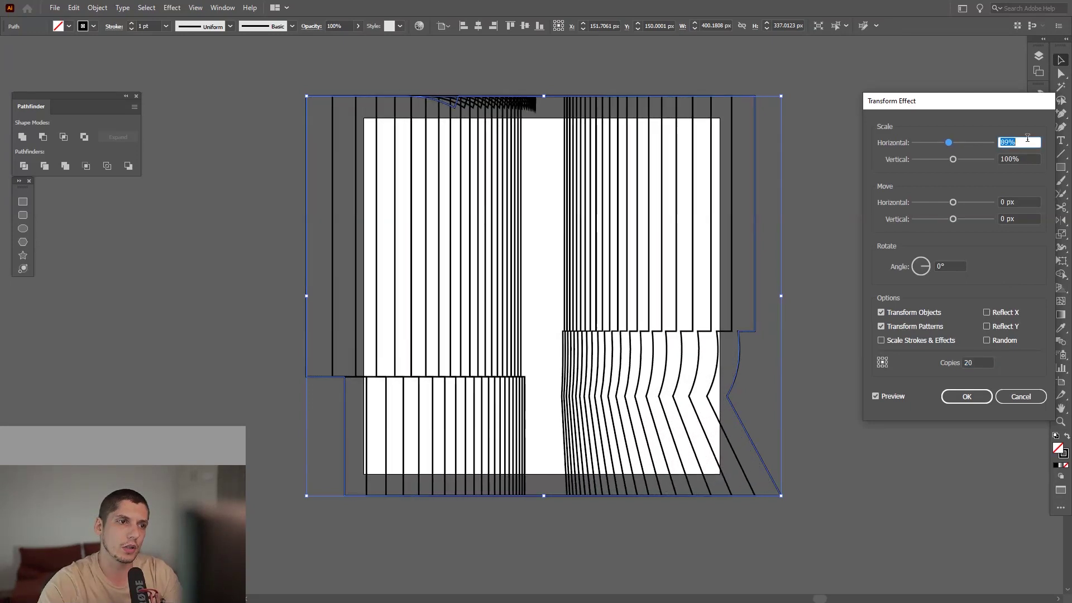
key("Up")
left_click(1023, 160)
key("Down")
key("Down")
key("Down")
key("Down")
key("Down")
key("Down")
key("Down")
key("Down")
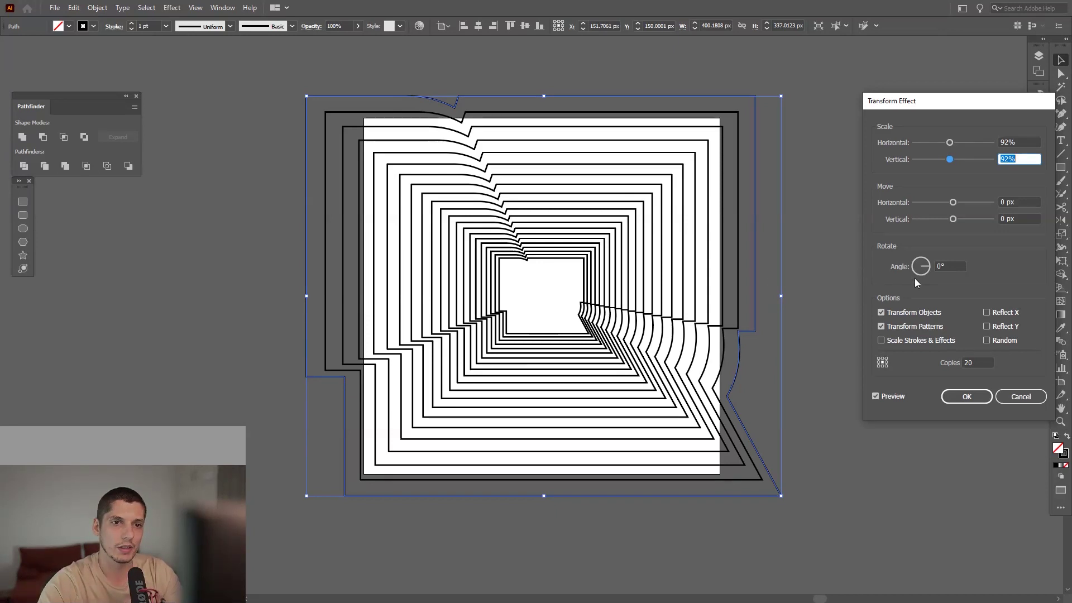
Step: Try different rotation angles between -3° and 3° on the Transform effect's copies
left_click(954, 266)
key("Up")
key("Up")
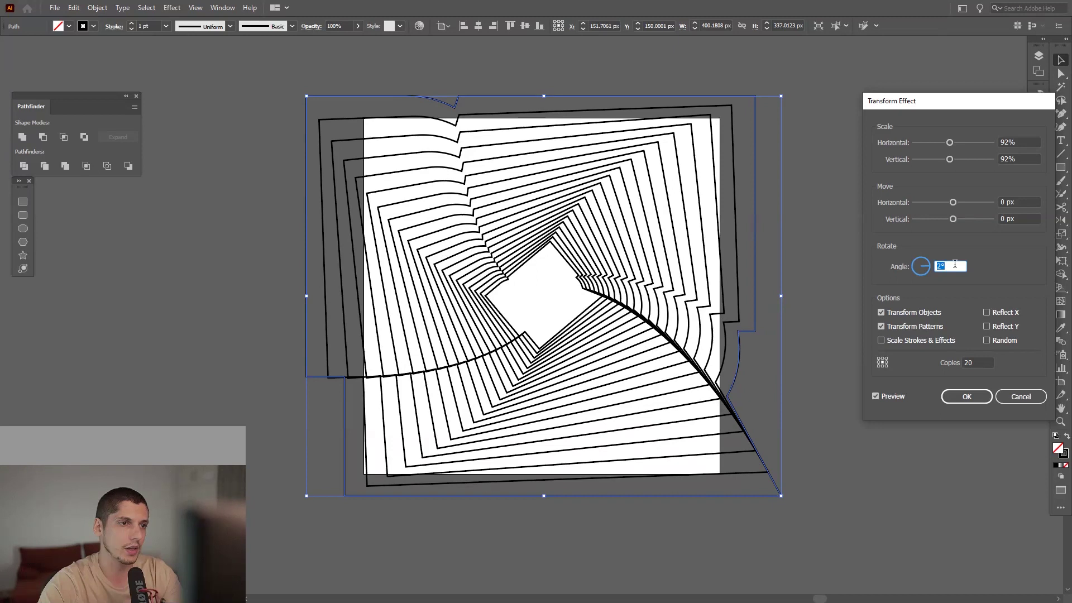
key("Down")
key("Down")
key("Down")
key("Down")
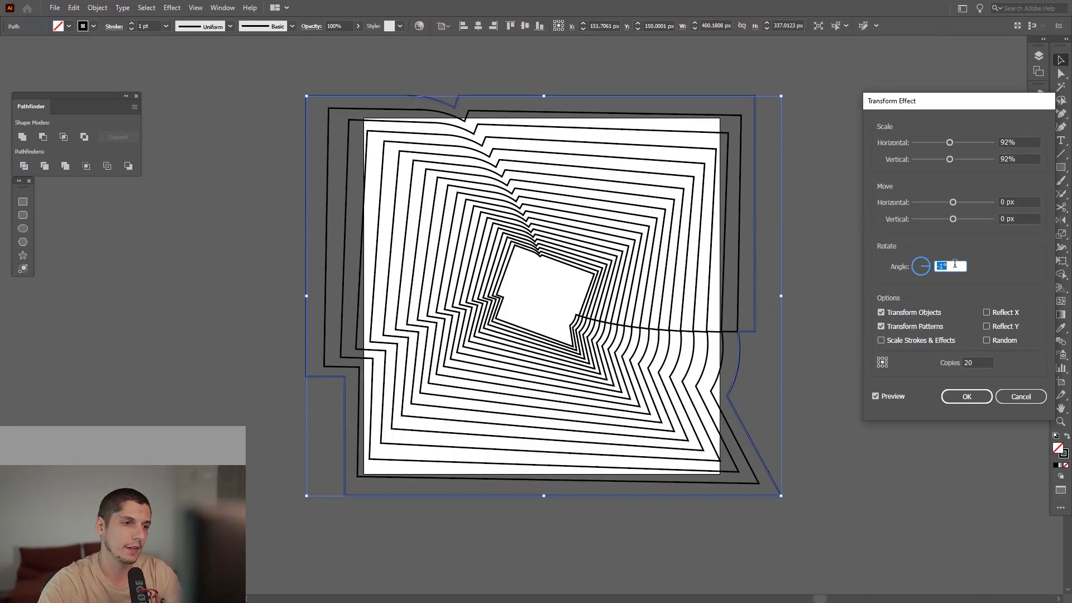
key("Up")
key("Up")
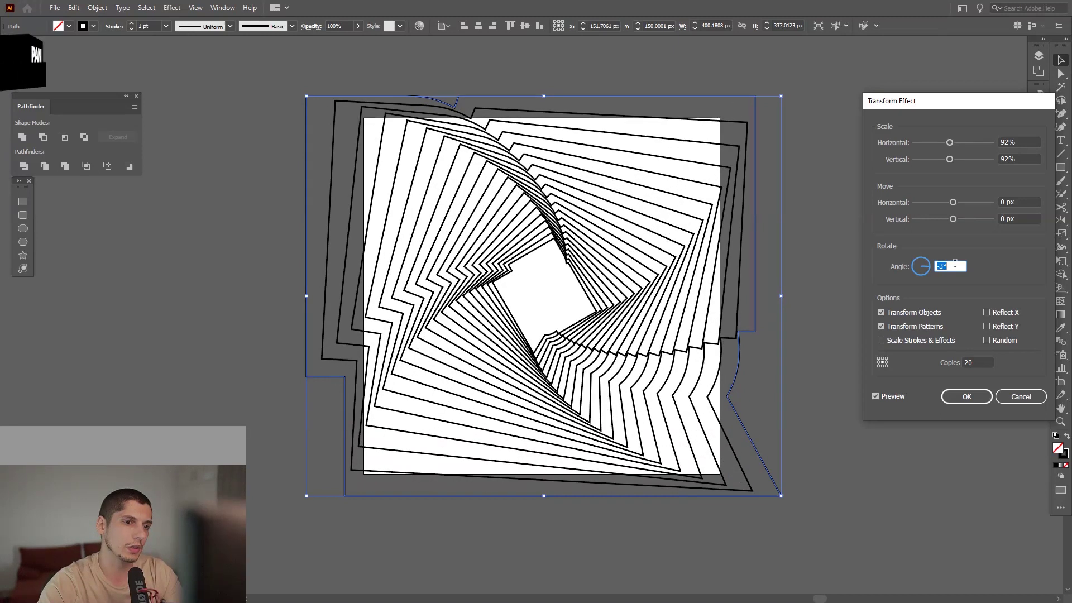
key("Up")
key("Up")
key("Up")
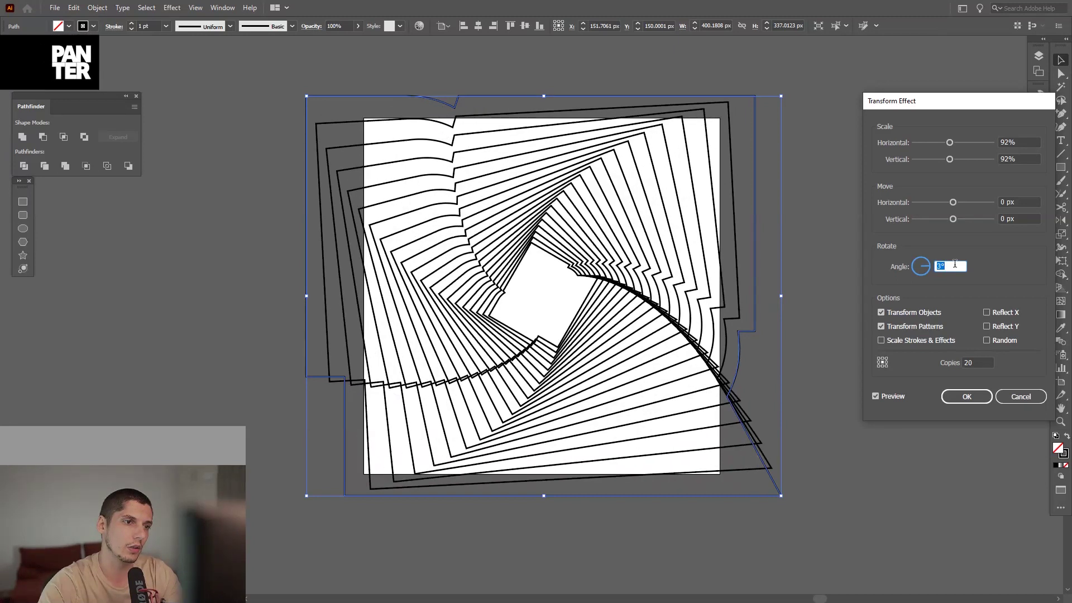
Step: Set the copies' rotation angle to 4° and apply the Transform effect
key("Down")
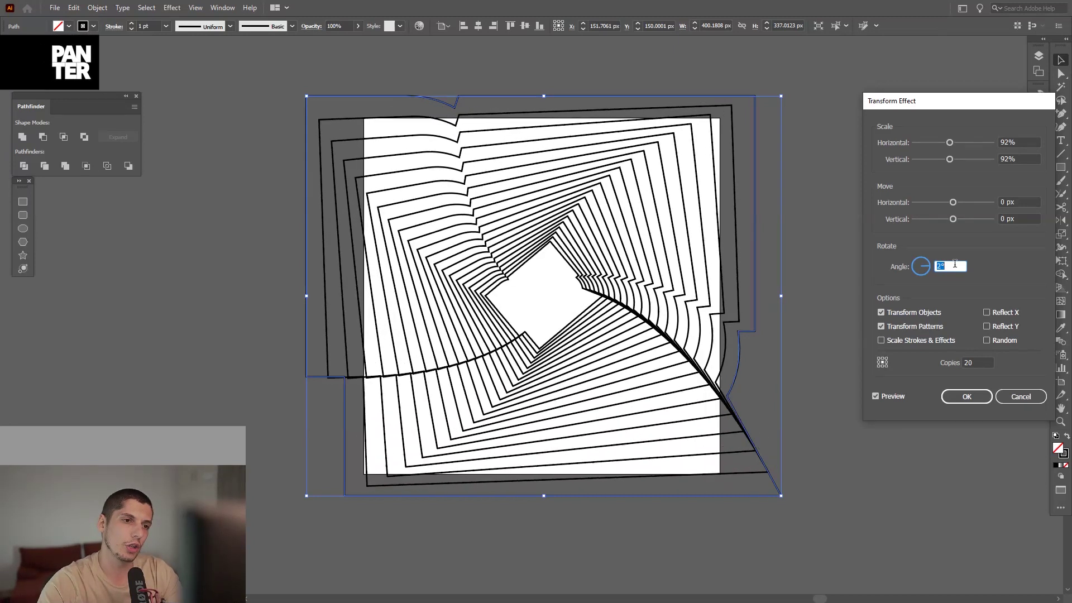
key("Up")
key("Up")
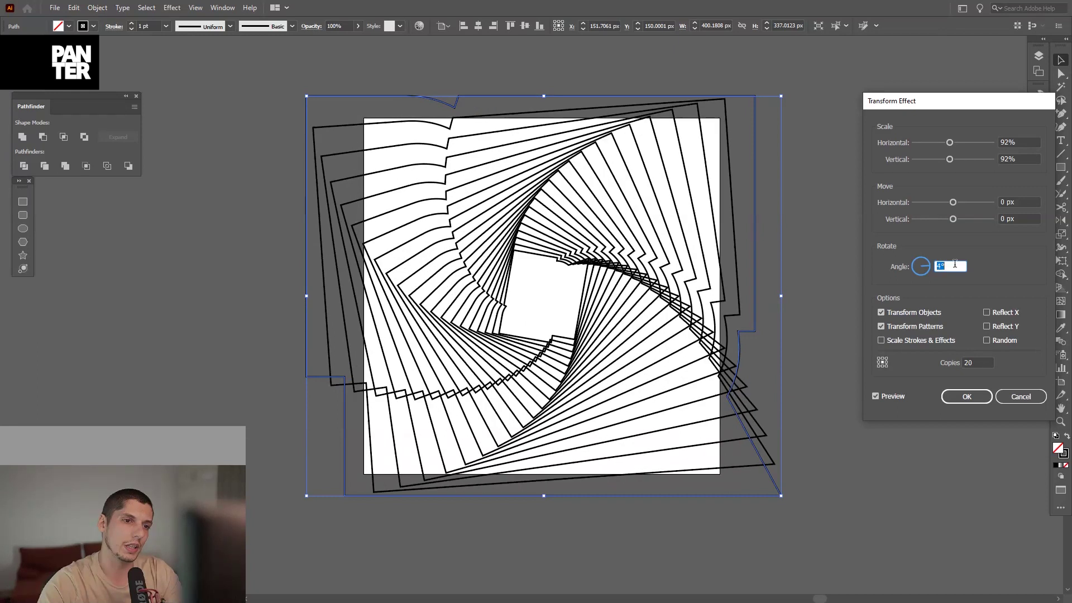
left_click(966, 396)
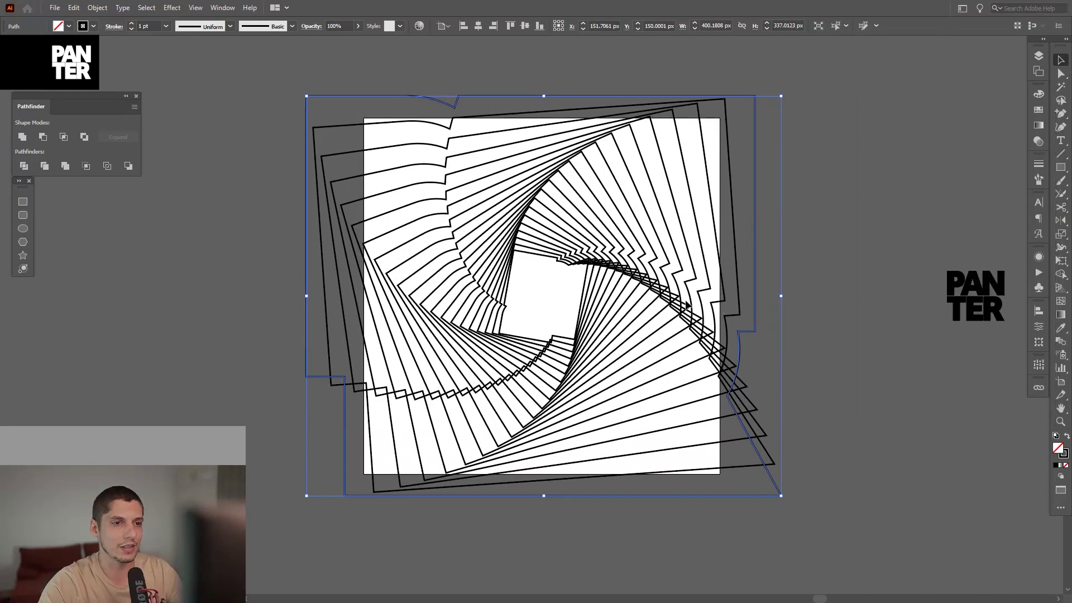
Step: Examine up close where the rotated outline copies cross each other along the diagonal edge of the spiral
scroll(681, 304, "up", 1, "alt")
left_click(886, 290)
scroll(653, 301, "up", 4, "alt")
left_click_drag(654, 302, 600, 327)
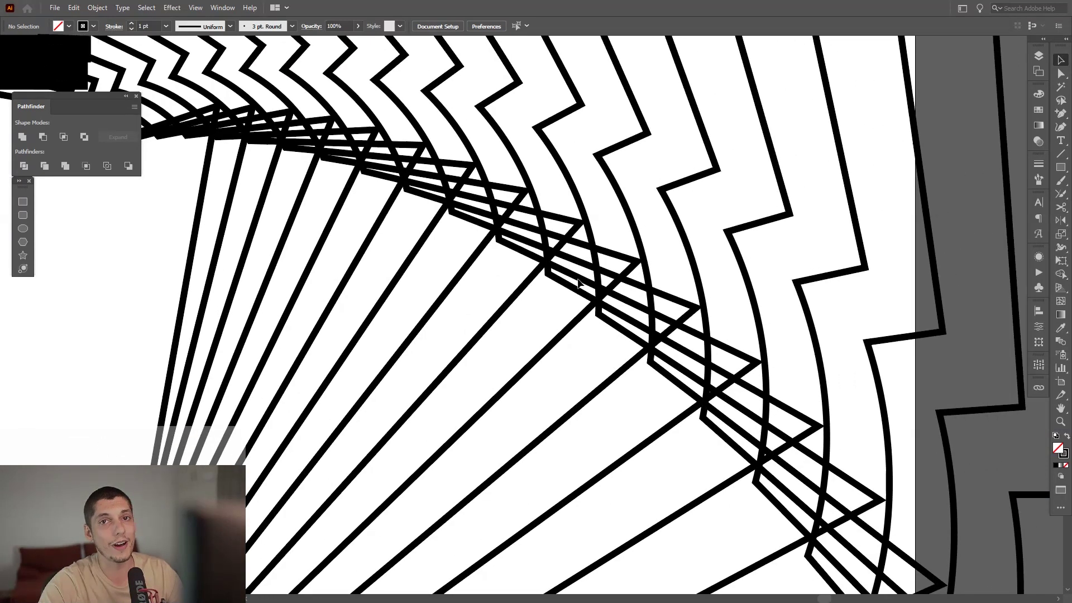
scroll(559, 279, "down", 2, "alt")
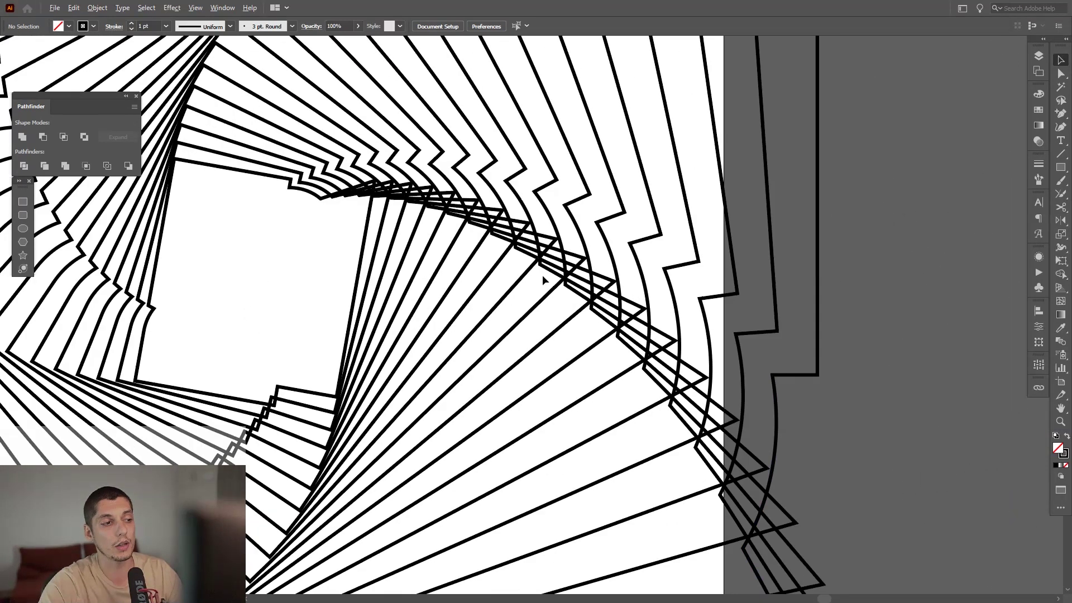
left_click_drag(542, 275, 576, 309)
scroll(569, 226, "up", 5, "alt")
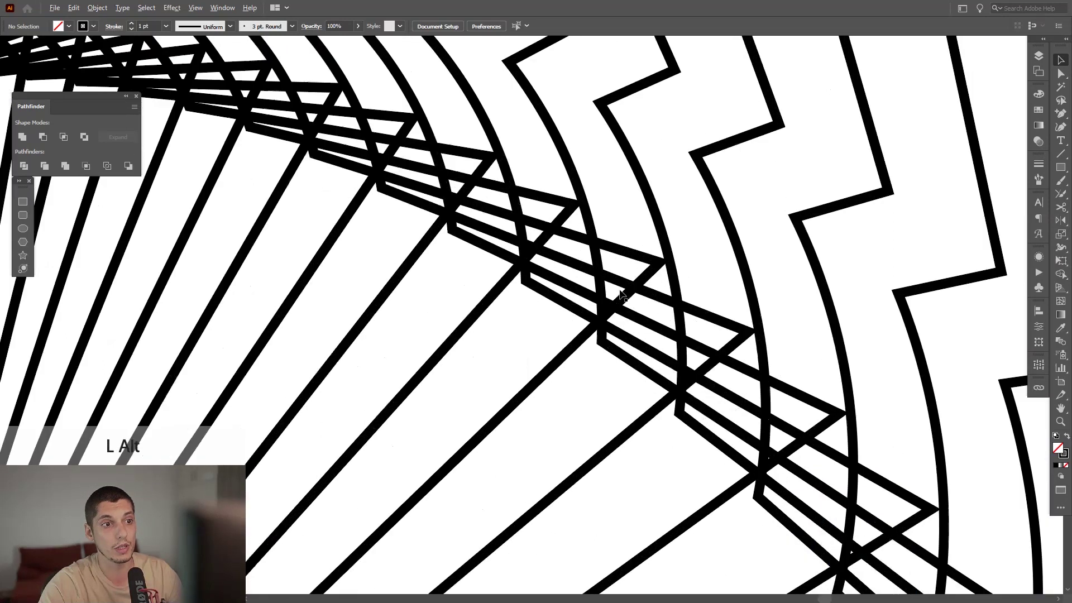
scroll(658, 335, "down", 3, "alt")
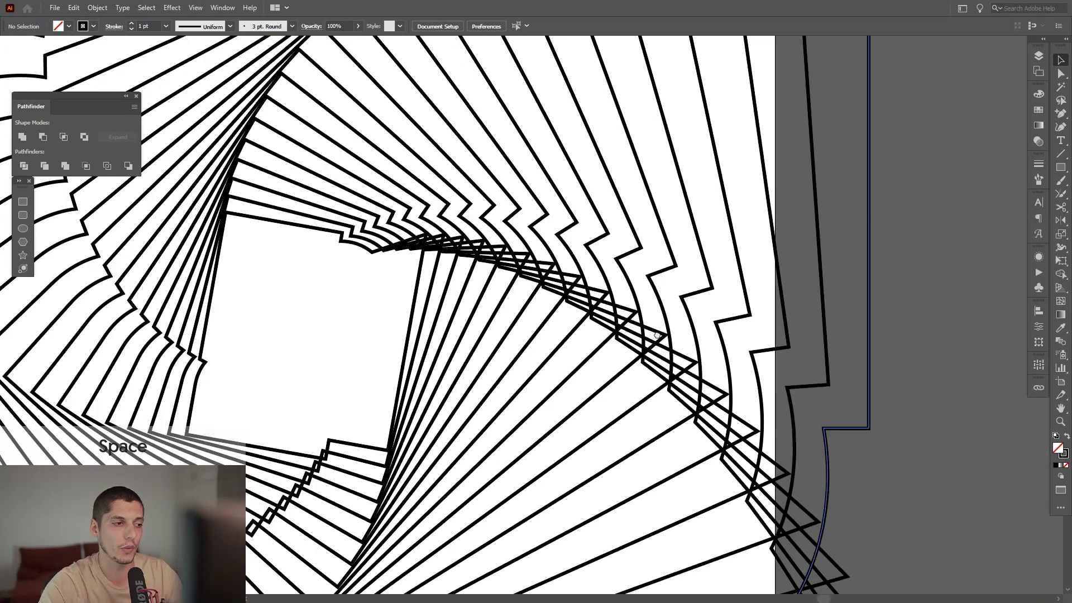
left_click_drag(658, 335, 671, 293)
scroll(733, 335, "down", 1)
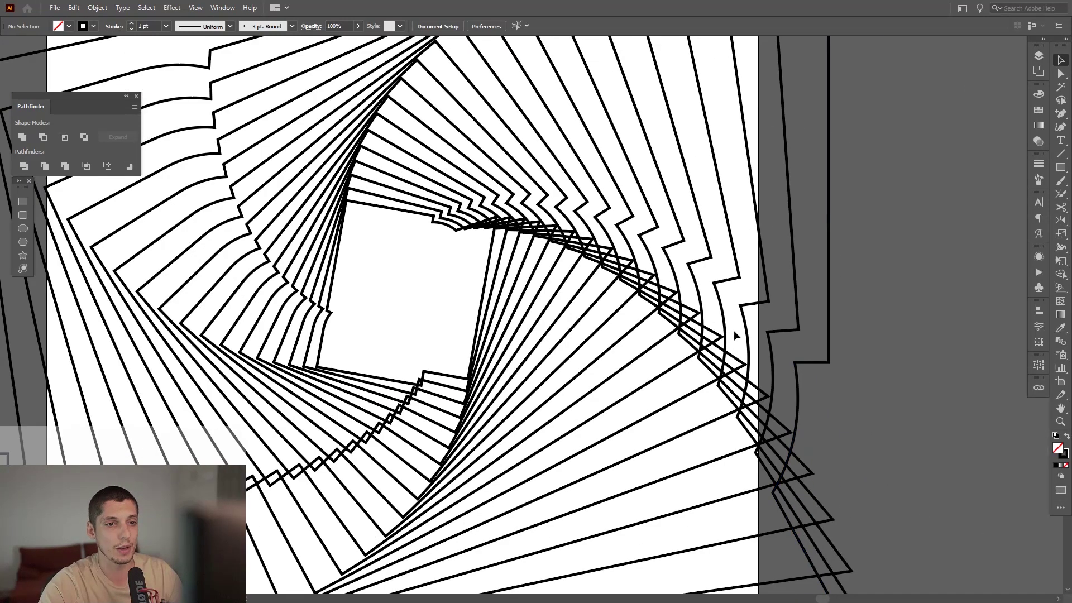
scroll(734, 330, "down", 2)
left_click_drag(799, 336, 841, 339)
Step: Reopen the outline's Transform effect for editing and reduce its rotation angle to 1.5°
left_click(795, 362)
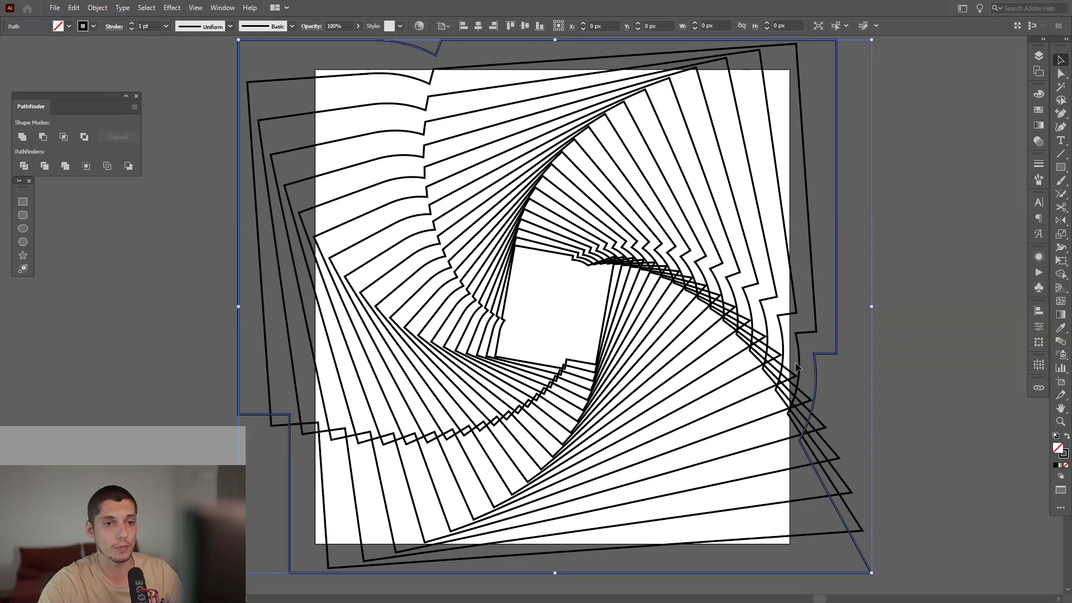
left_click(1039, 258)
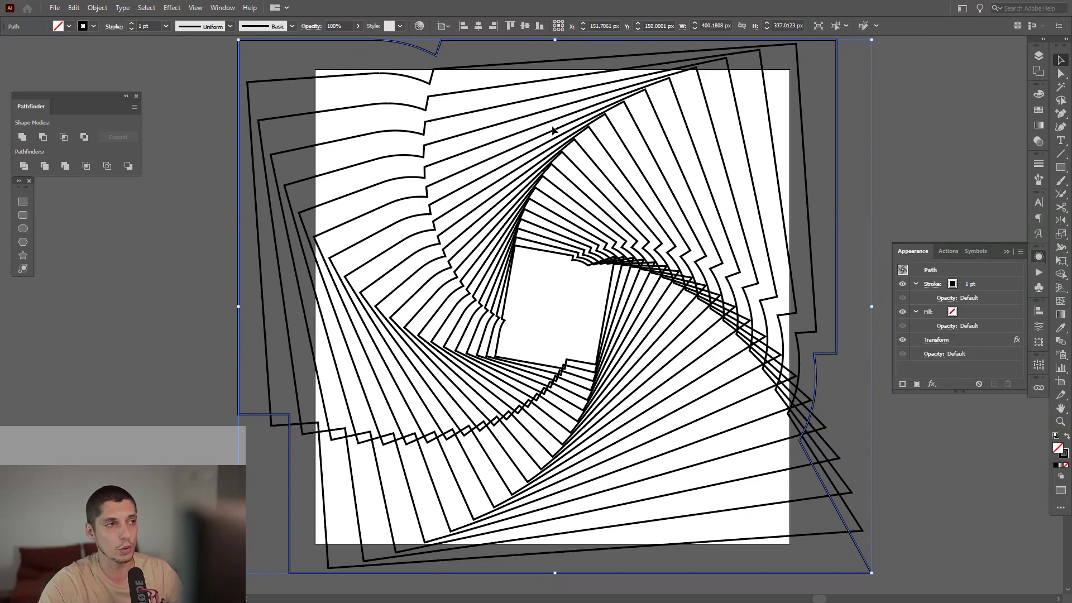
left_click(212, 6)
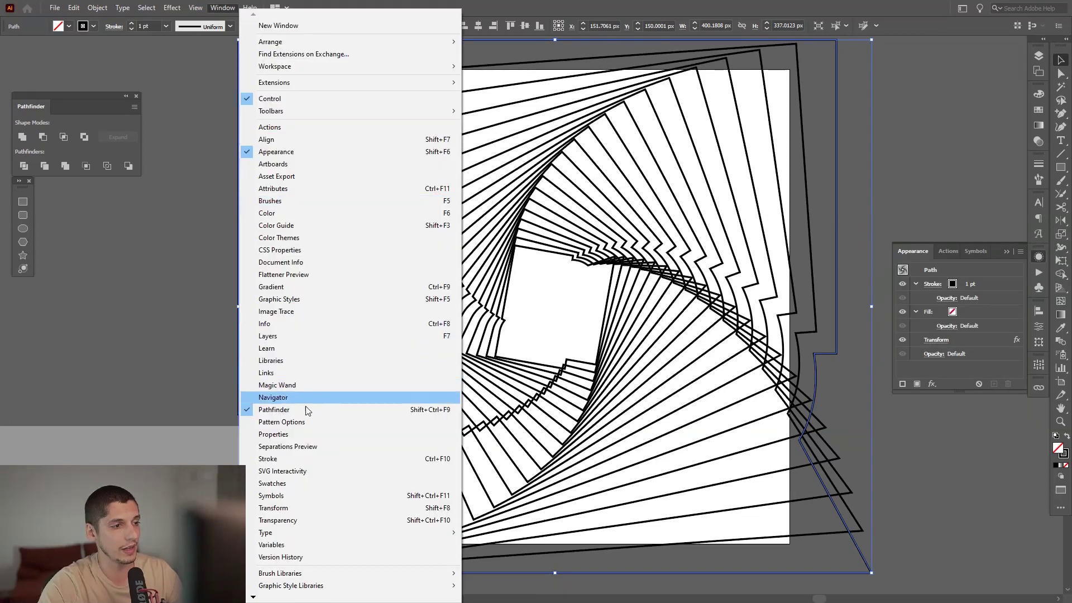
left_click(286, 152)
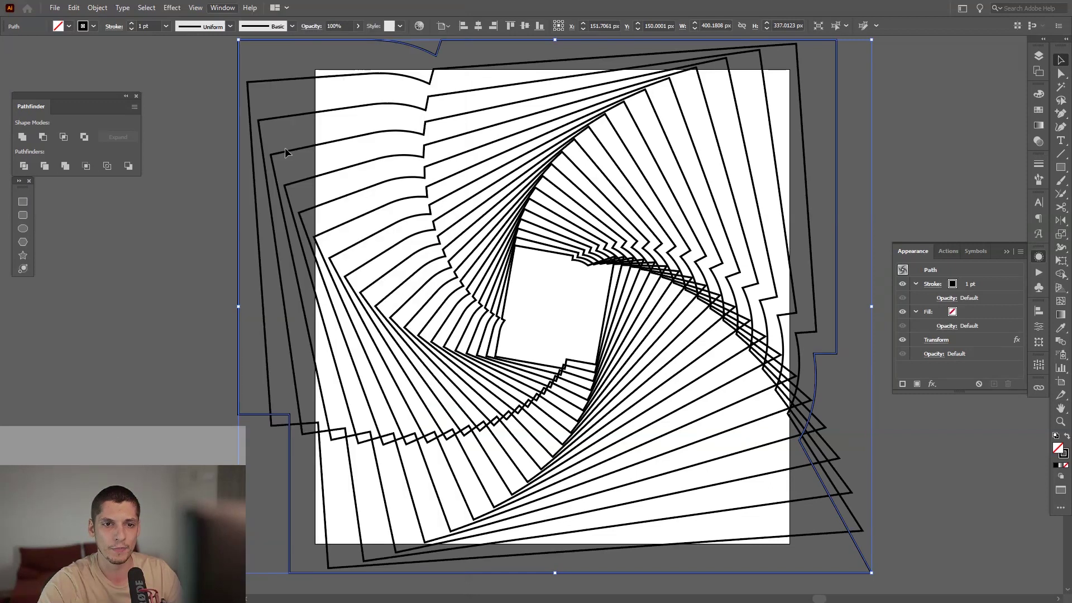
left_click(947, 341)
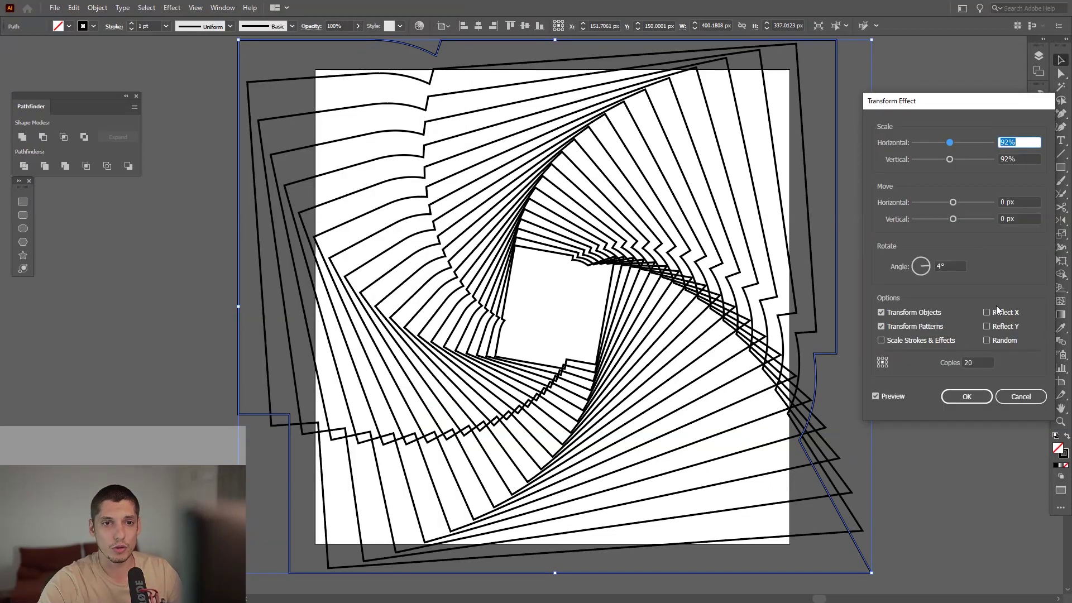
left_click(959, 267)
key("Down")
key("Down")
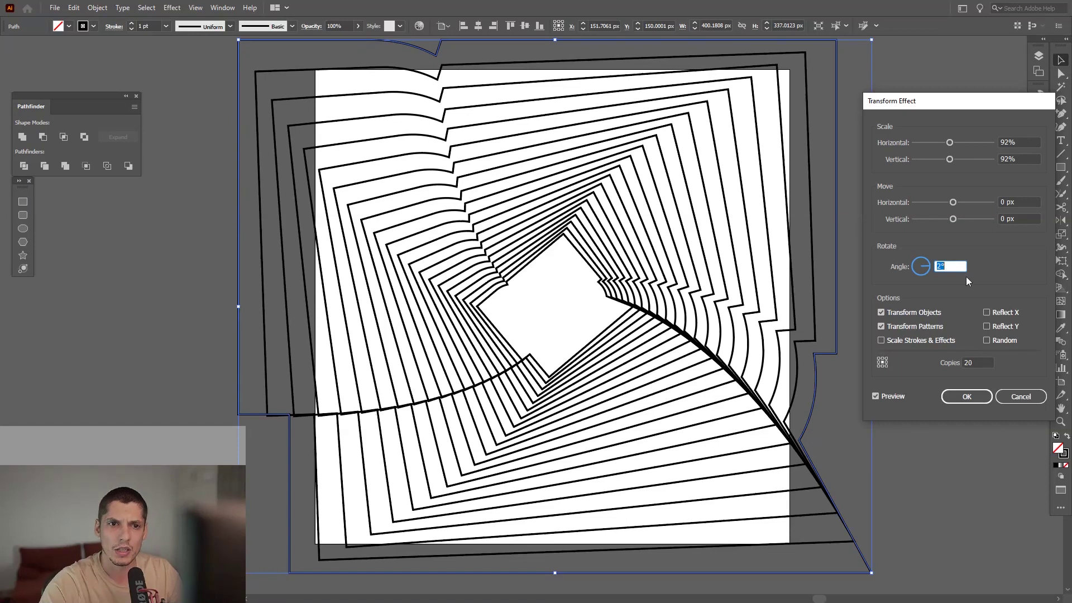
key("Down")
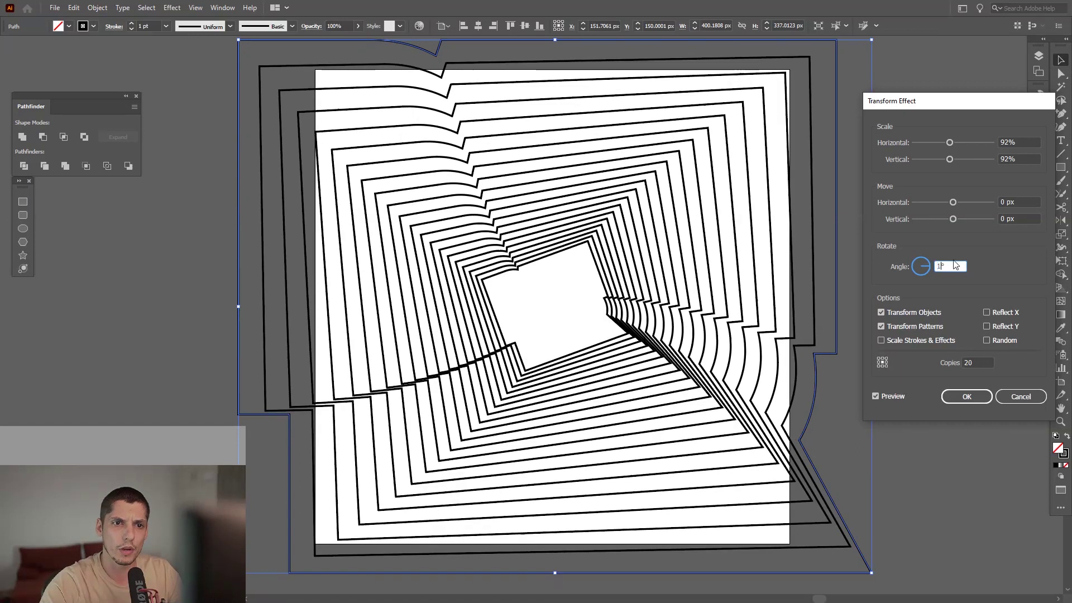
type("1.5")
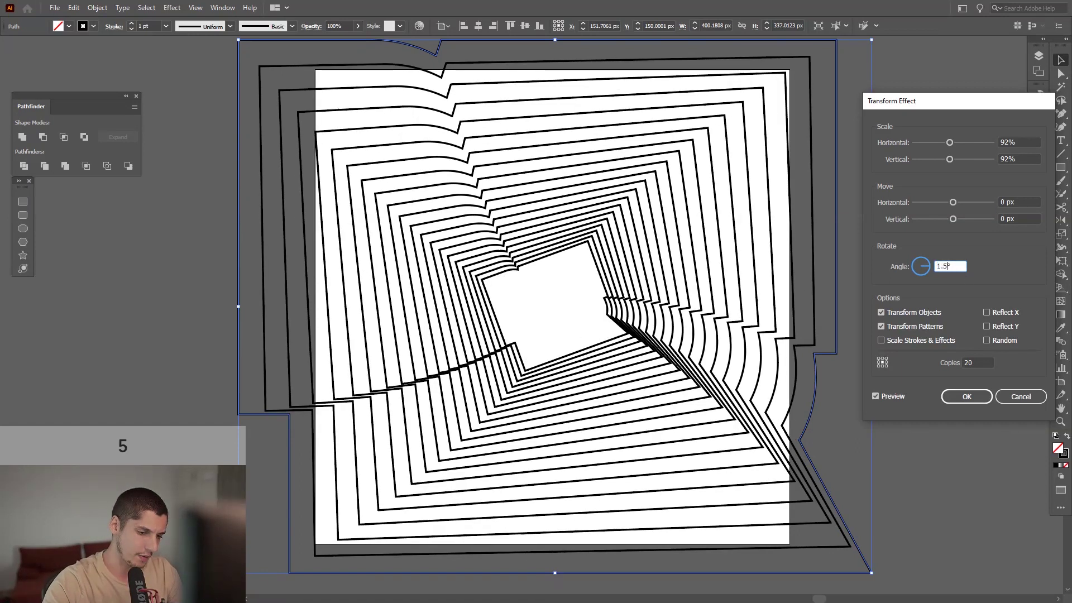
left_click(1032, 219)
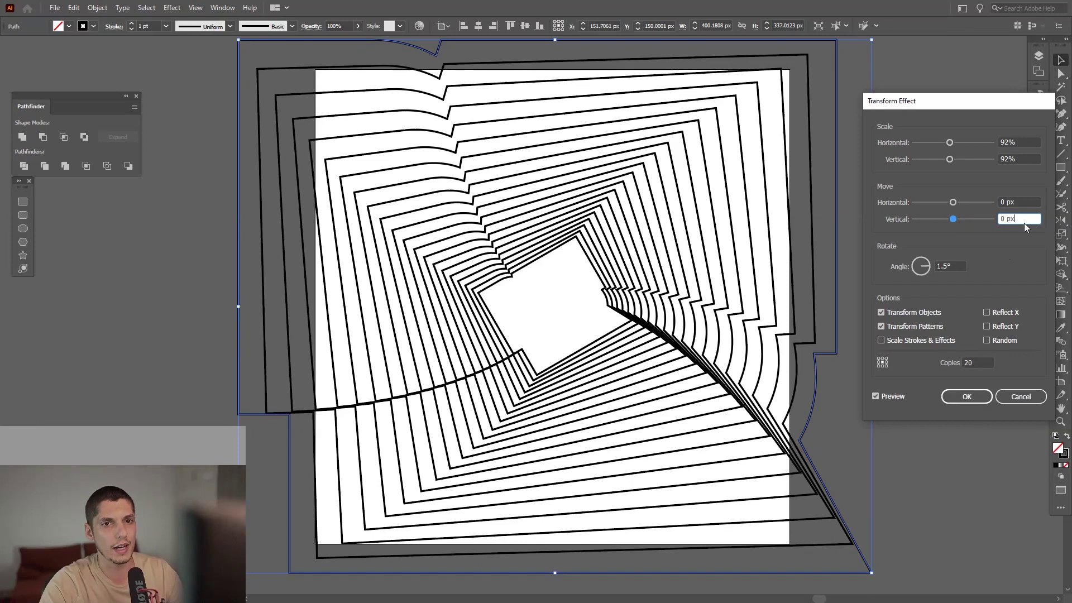
Step: Try rotation angles of 4° and 2° again to compare how the outline copies overlap
left_click(961, 267)
type("4")
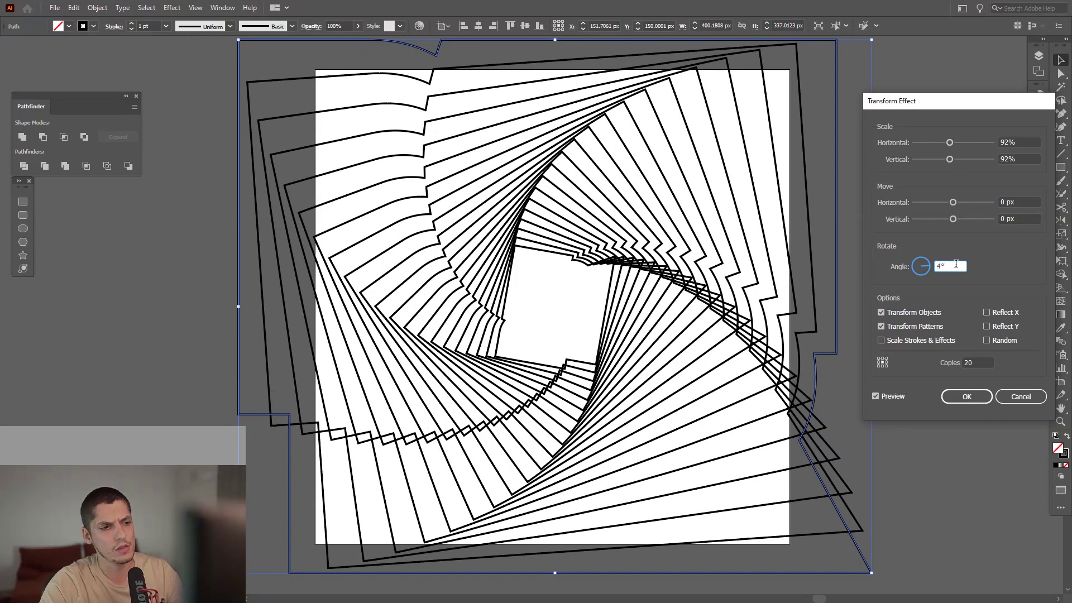
key("Down")
key("Down")
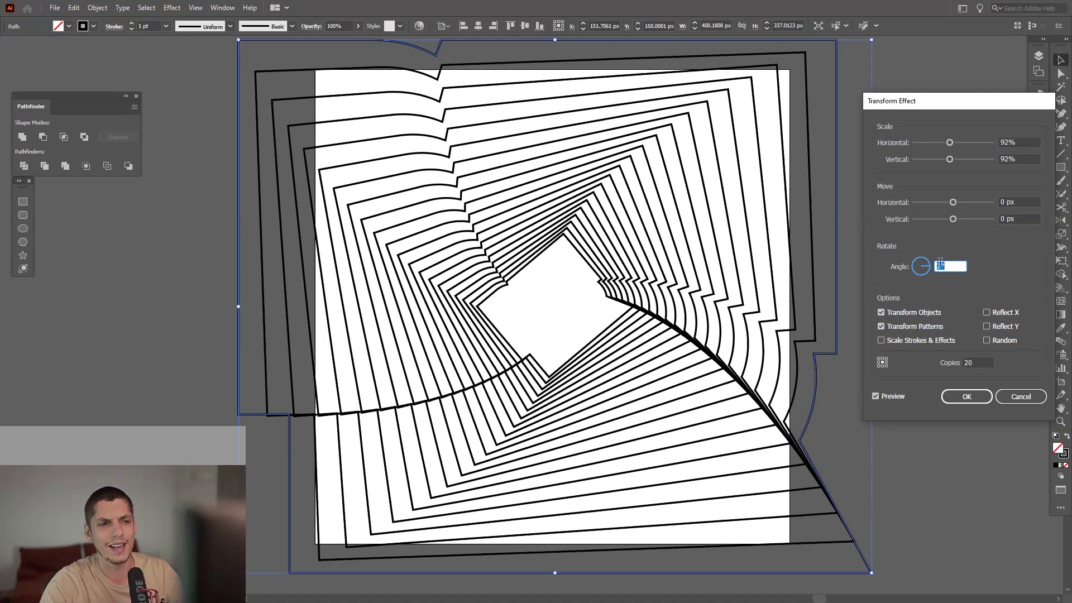
Step: Set the rotation angle to 1.5° and apply the edited Transform effect
key("Down")
left_click(942, 264)
type(".")
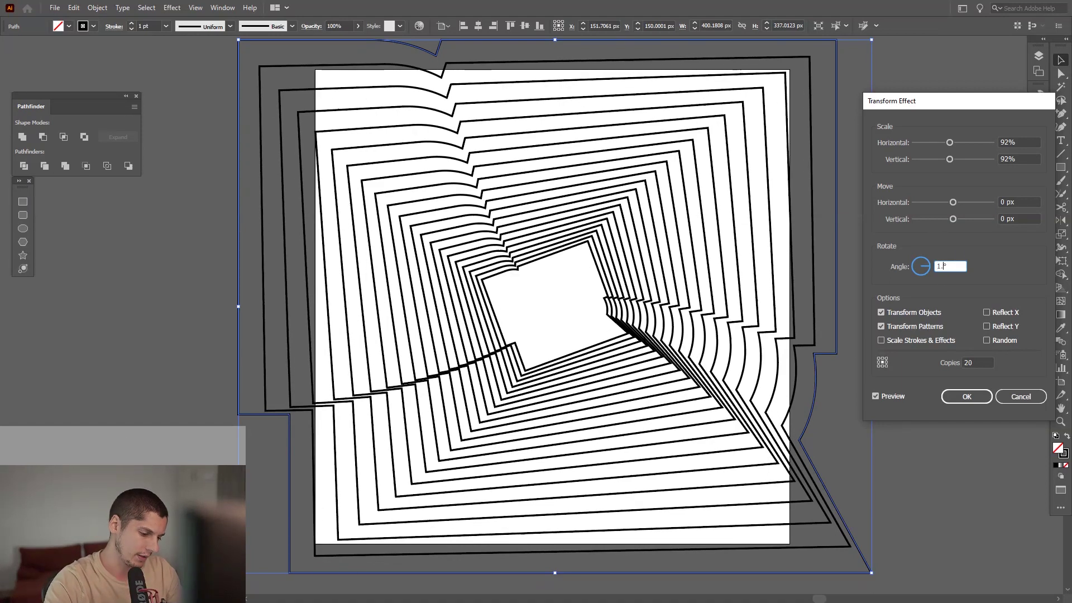
type("5")
left_click(967, 396)
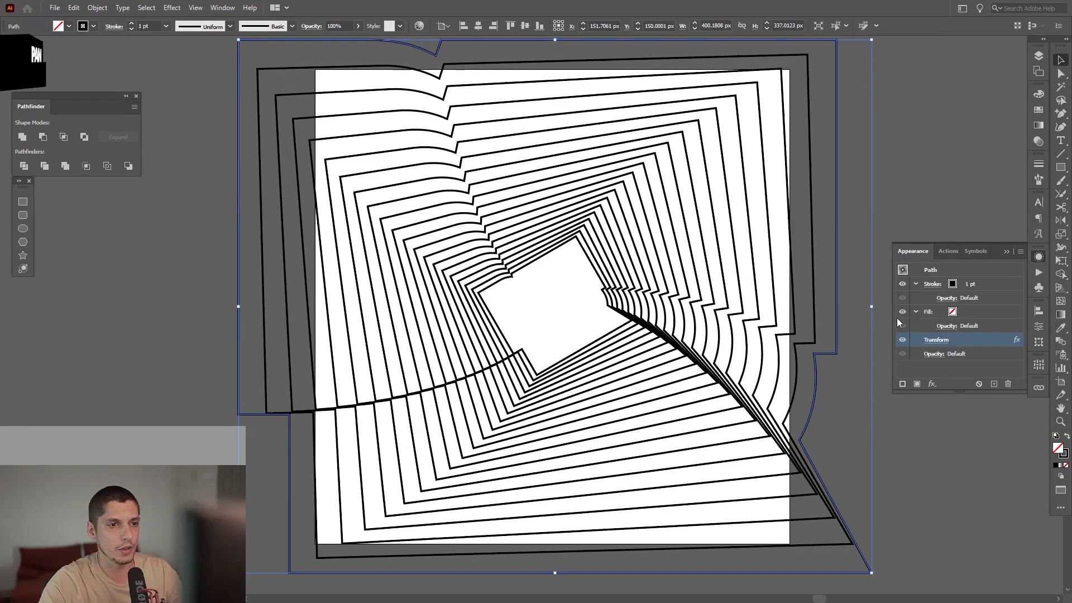
Step: Select the outline with its Transform copies and expand its appearance into separate paths
left_click(915, 176)
scroll(868, 180, "down", 1)
left_click_drag(914, 176, 642, 279)
scroll(869, 180, "down", 1)
scroll(813, 186, "up", 1)
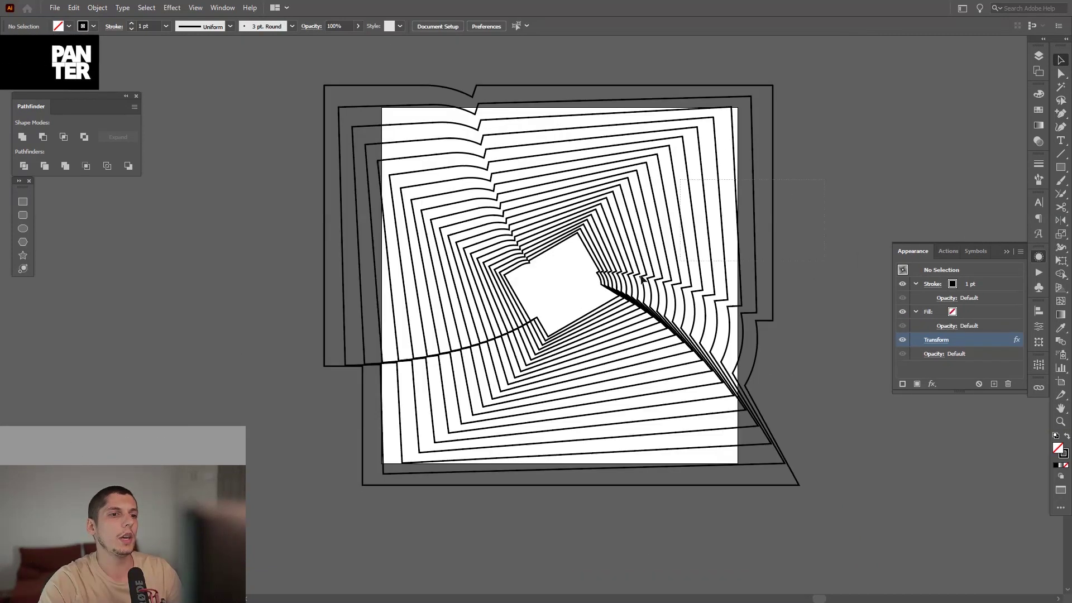
left_click(642, 277)
left_click(95, 6)
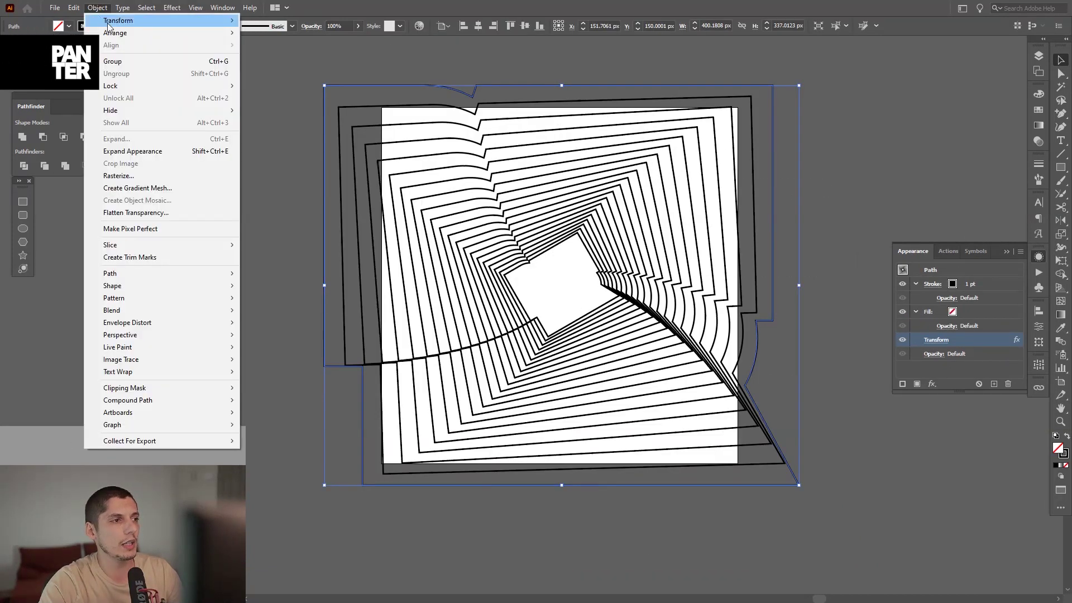
left_click(146, 155)
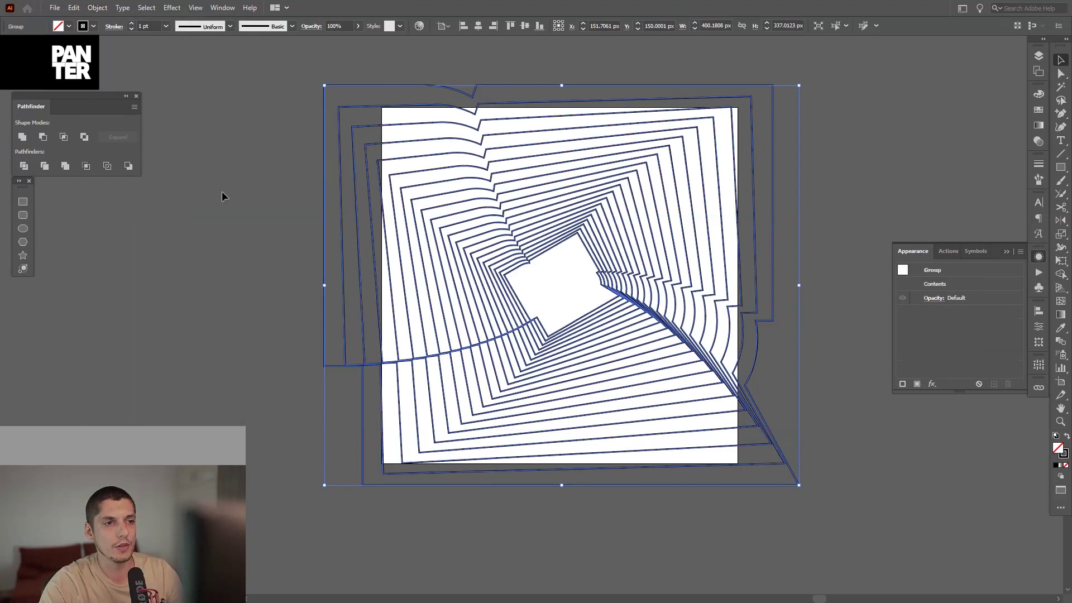
Step: Swap the expanded group's fill and stroke to give it a black fill without stroke, and collapse the Appearance panel
left_click(1067, 440)
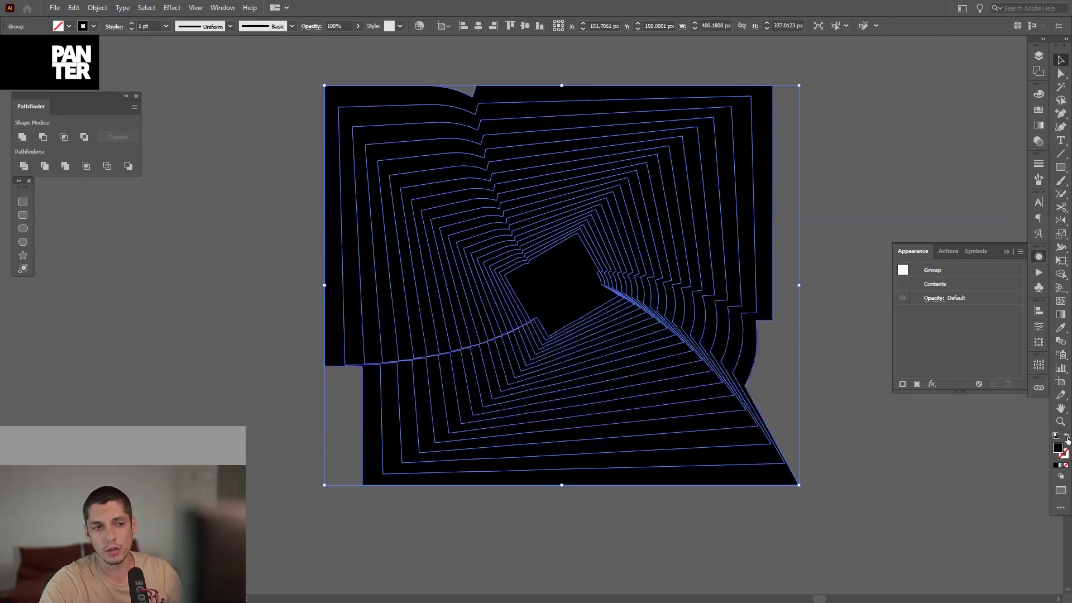
left_click(1006, 250)
Step: Divide the black group's overlapping shapes with Pathfinder, ungroup the resulting pieces and deselect them
scroll(703, 240, "up", 1)
left_click_drag(657, 267, 685, 258)
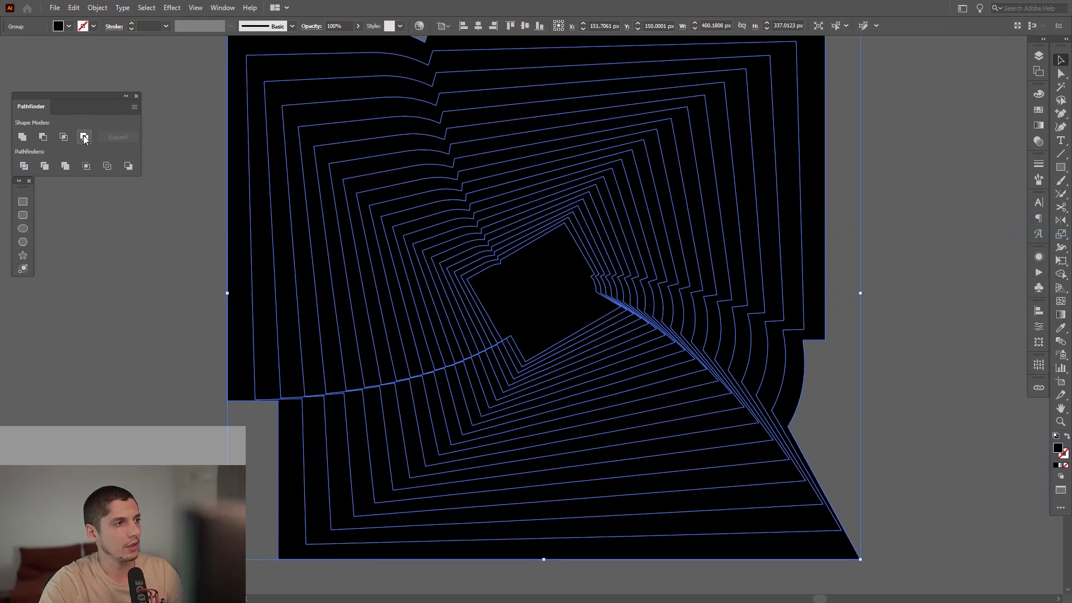
left_click(23, 166)
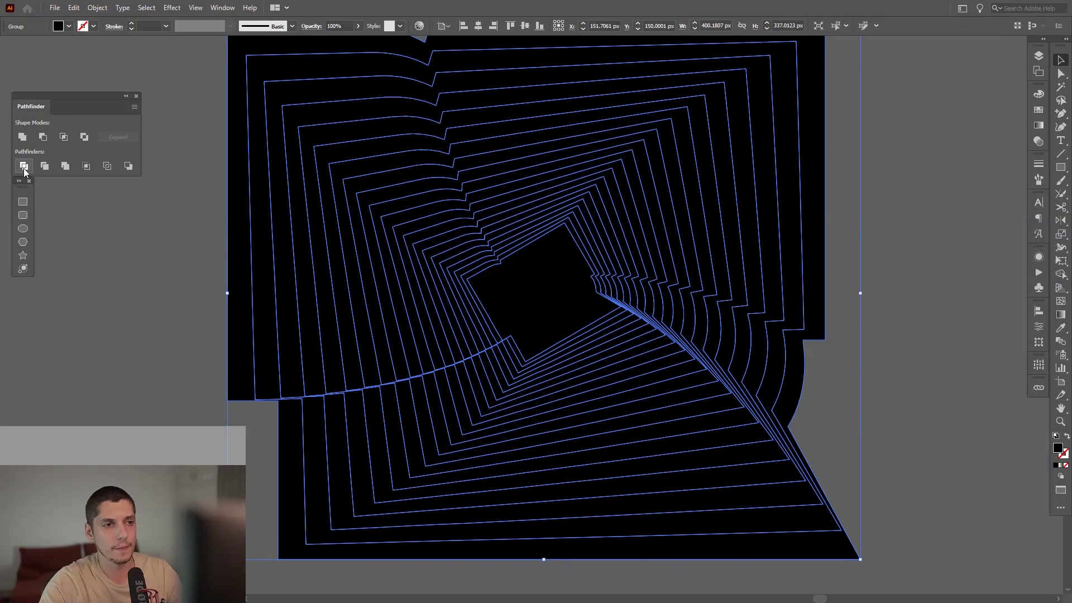
right_click(569, 261)
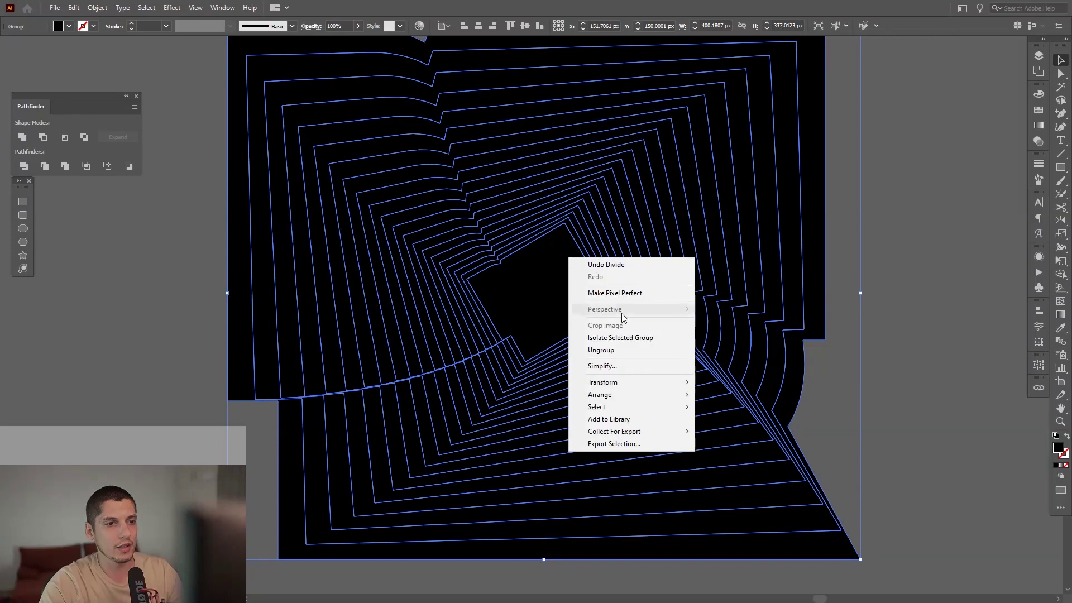
left_click(617, 356)
left_click(911, 305)
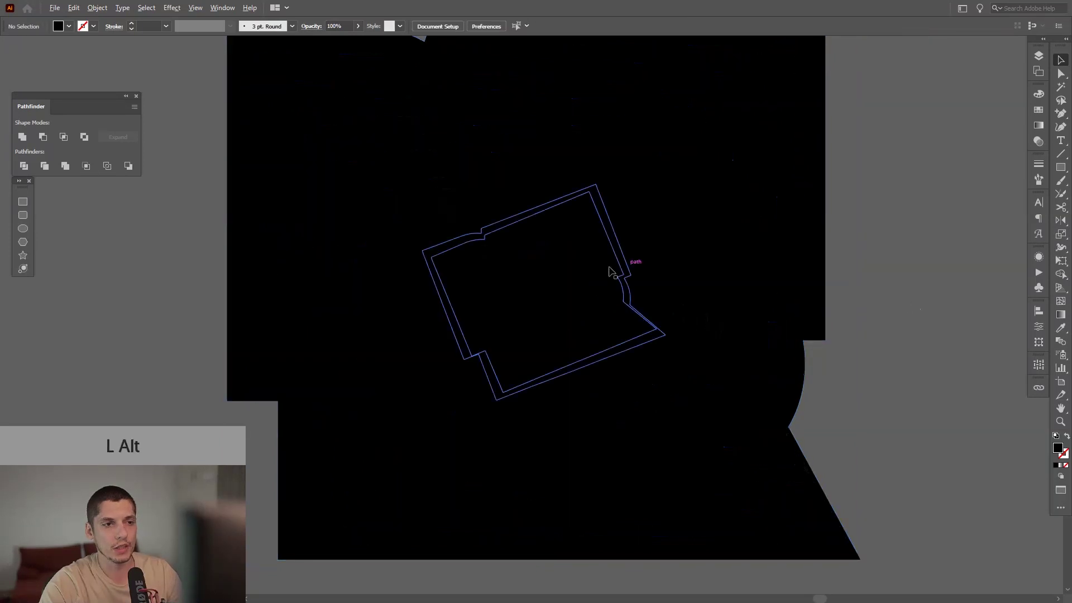
Step: Delete every second divided shape around the PANTER logo to leave alternating black stripes, group the remaining artwork and deselect it
scroll(614, 266, "up", 3)
scroll(463, 324, "down", 2)
left_click(514, 319)
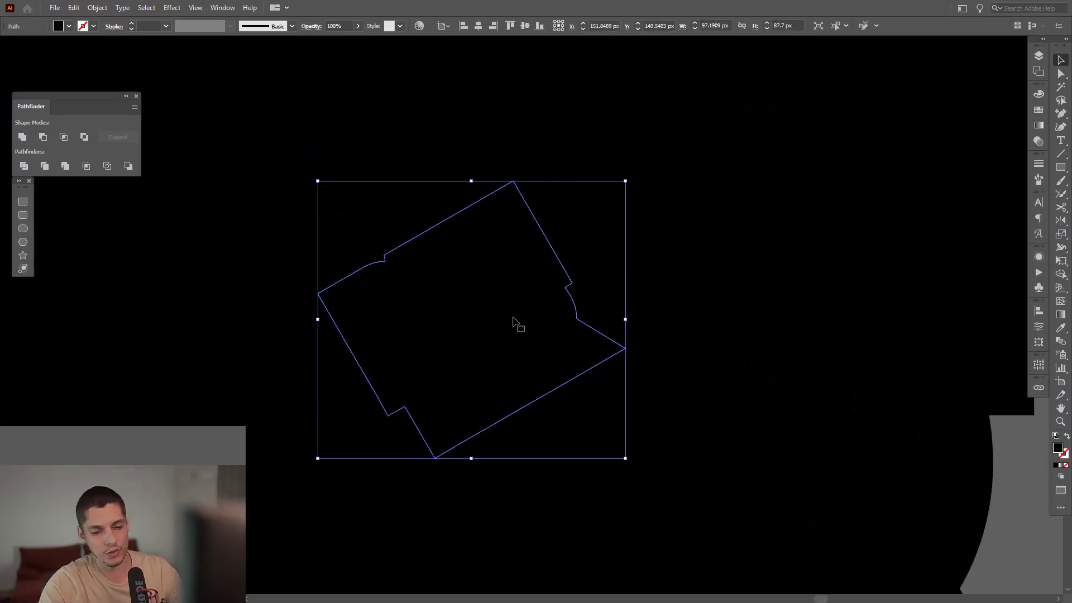
key("Delete")
left_click_drag(592, 323, 537, 316)
left_click(532, 316)
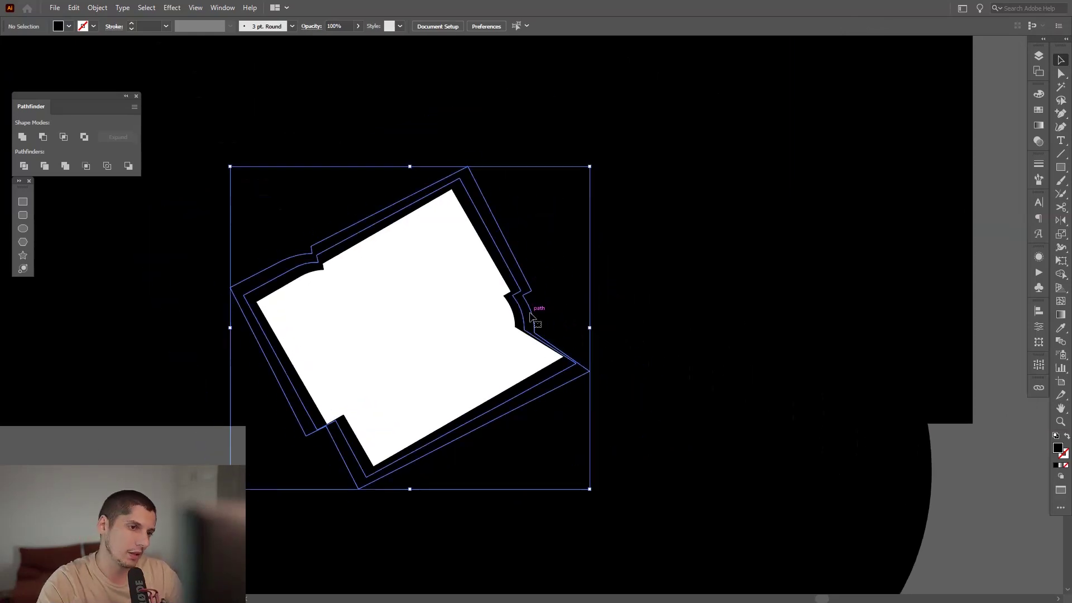
left_click_drag(531, 316, 680, 347)
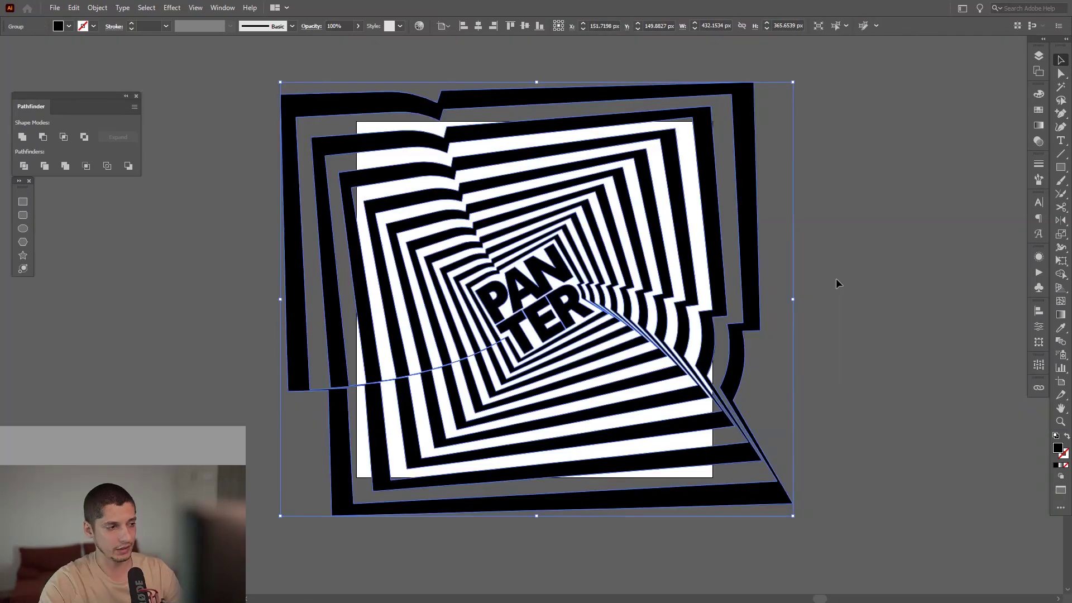
left_click(836, 278)
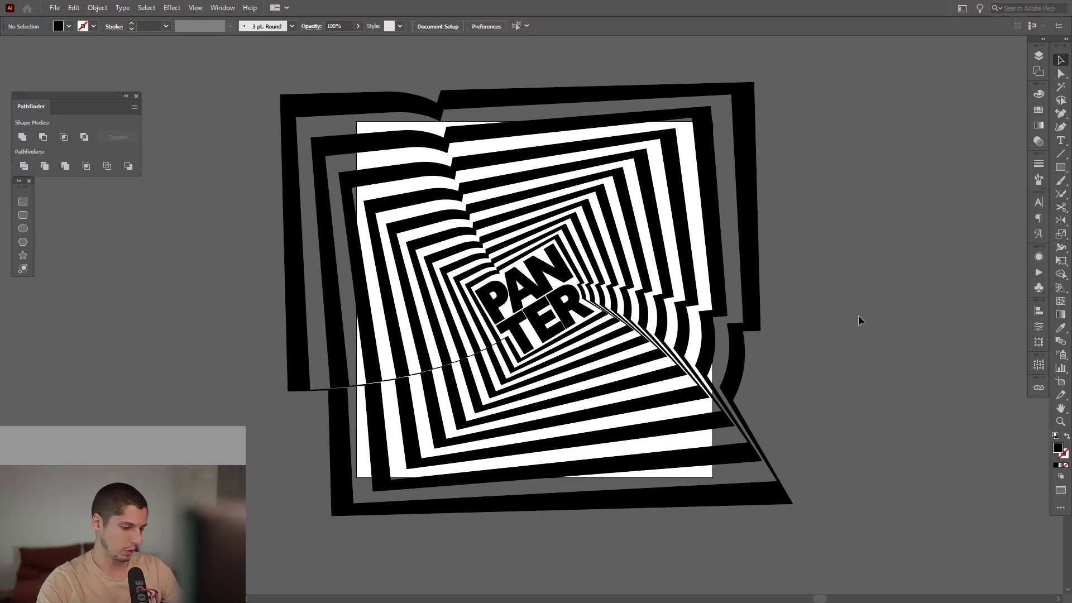
Step: Draw a white 300 × 300 px square without stroke covering the artboard and send it to the back
left_click(1039, 109)
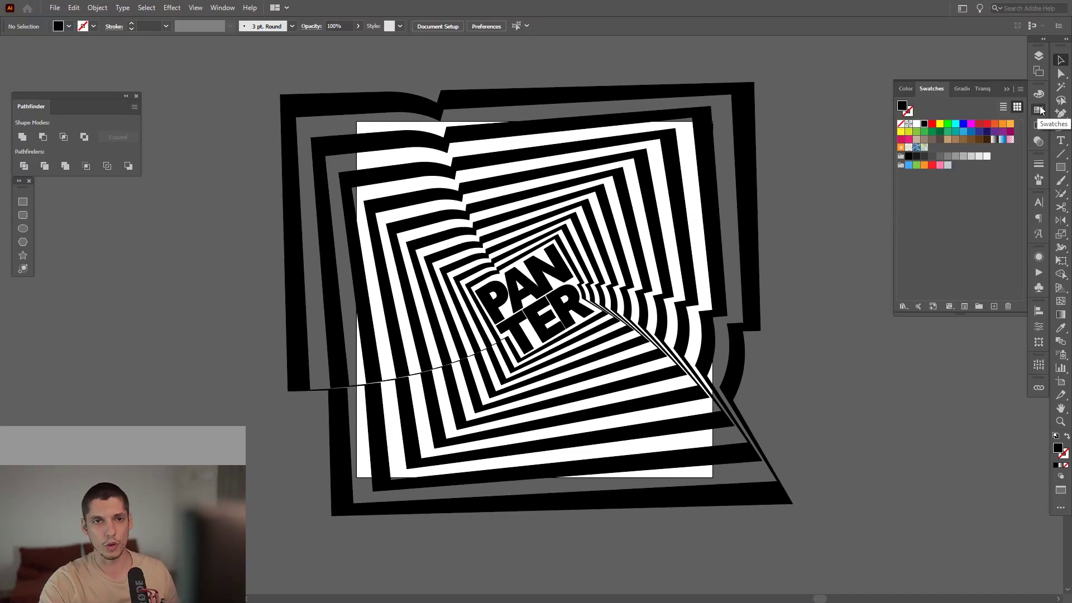
left_click(918, 124)
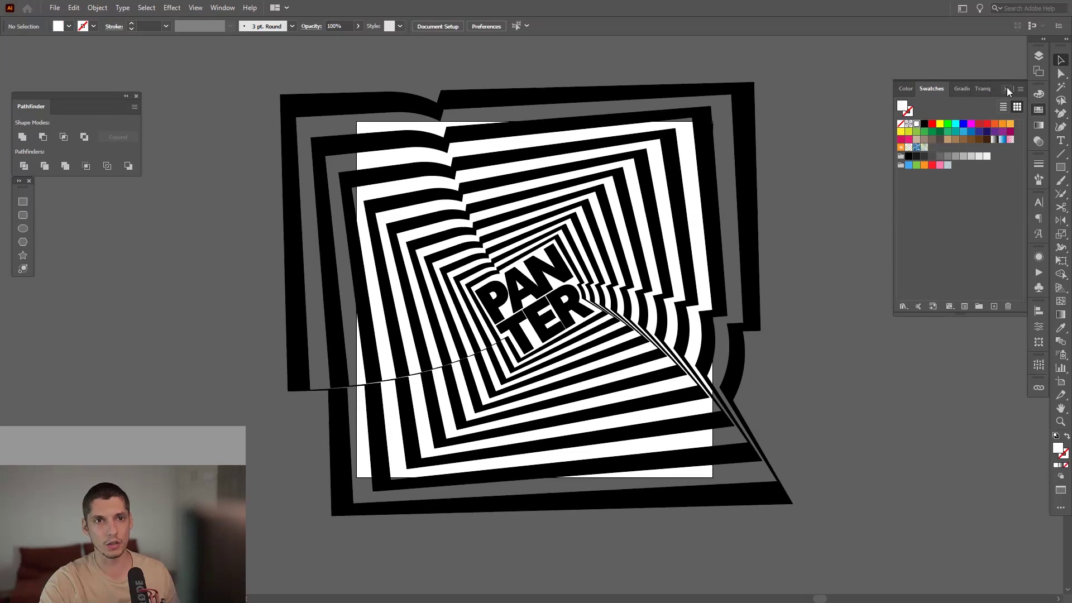
left_click(1007, 88)
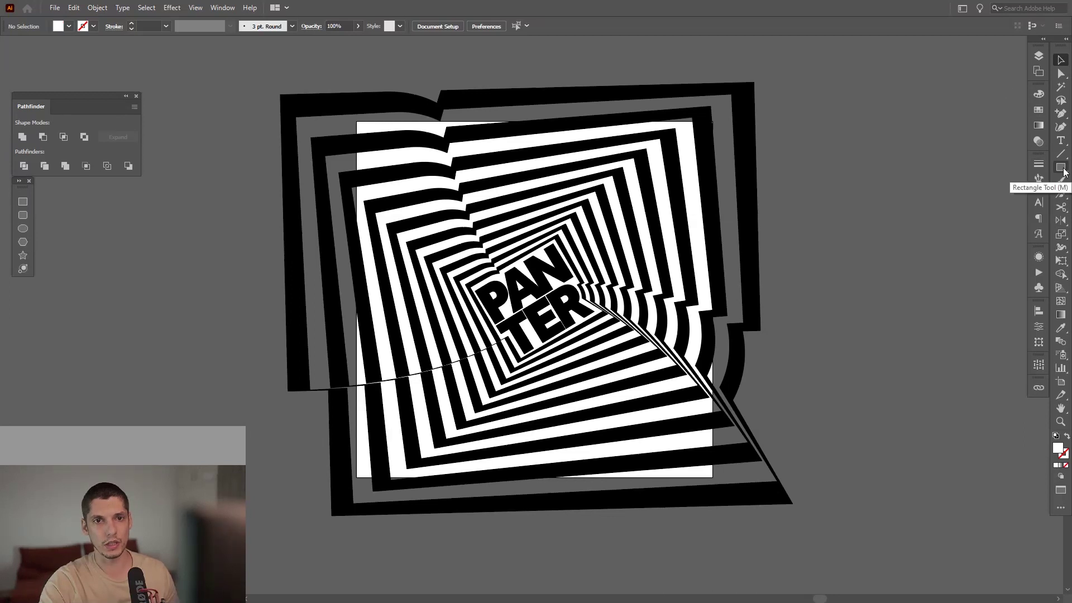
left_click(1061, 167)
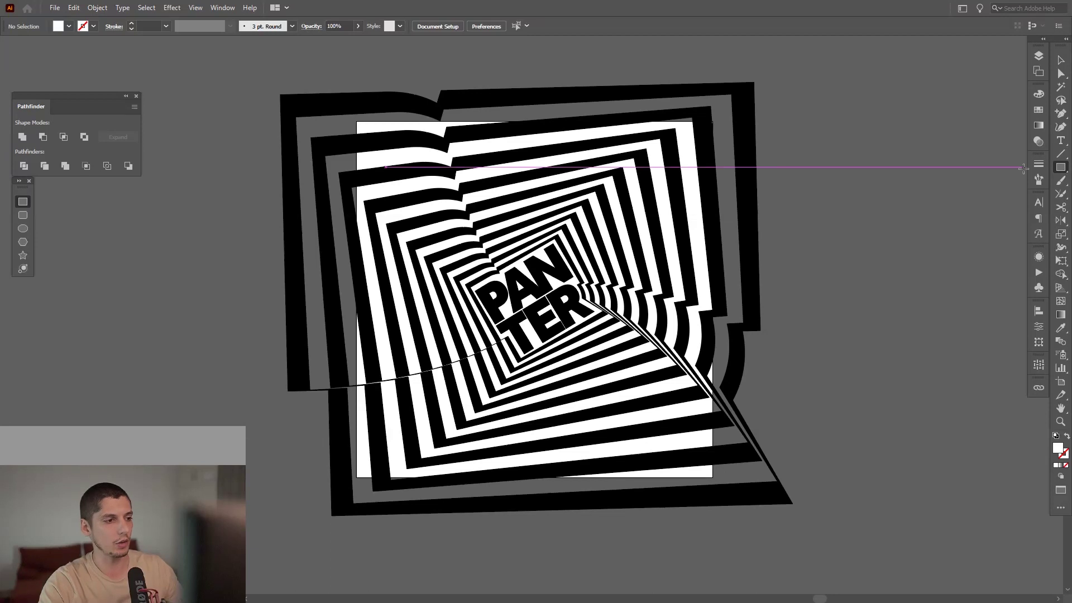
key("shift")
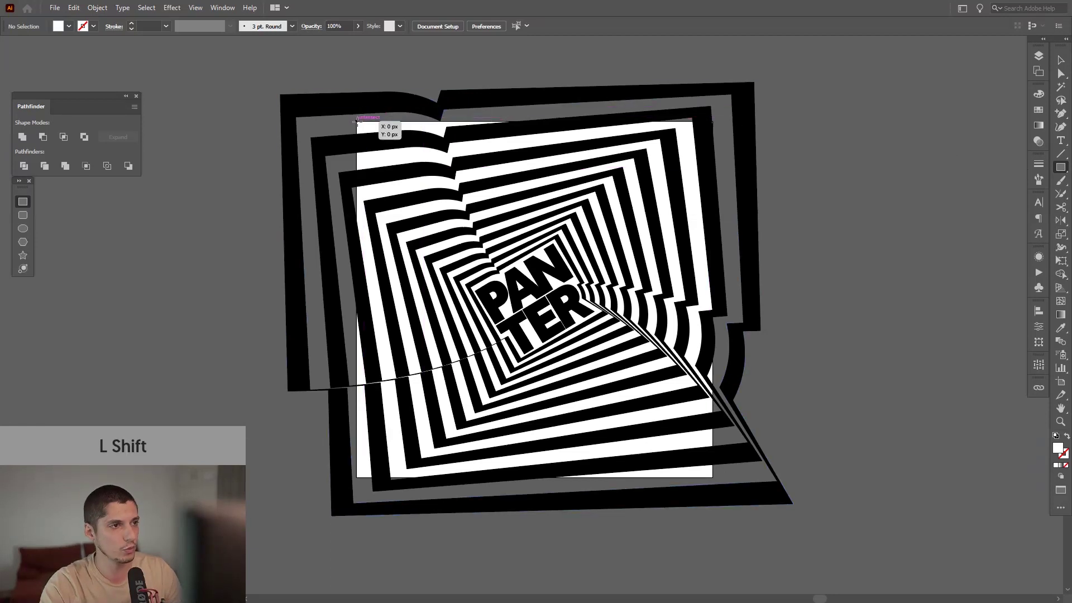
left_click_drag(357, 121, 713, 339)
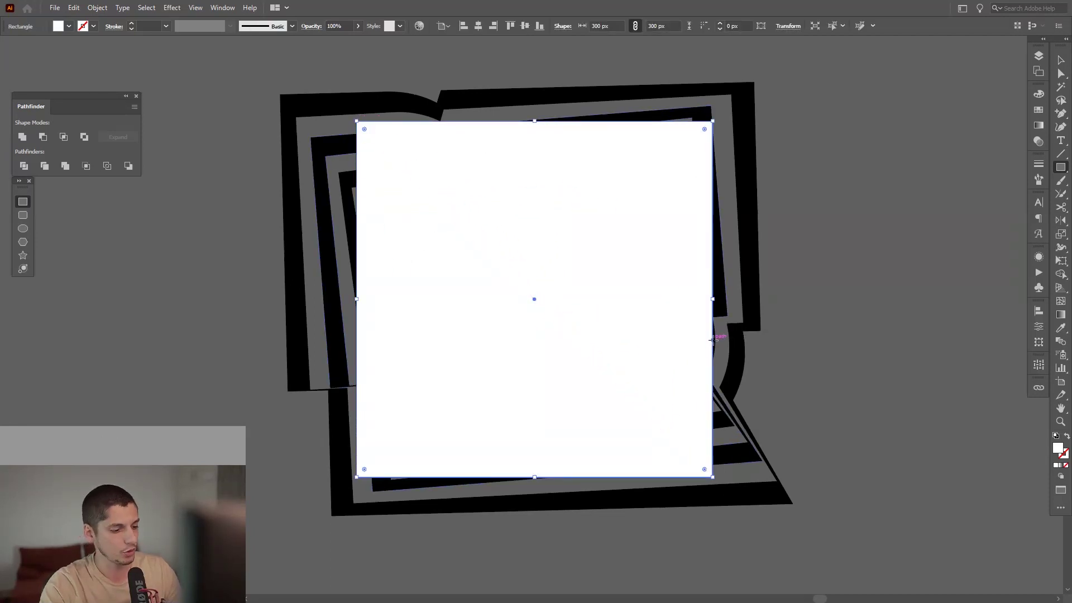
key("v")
key("ctrl")
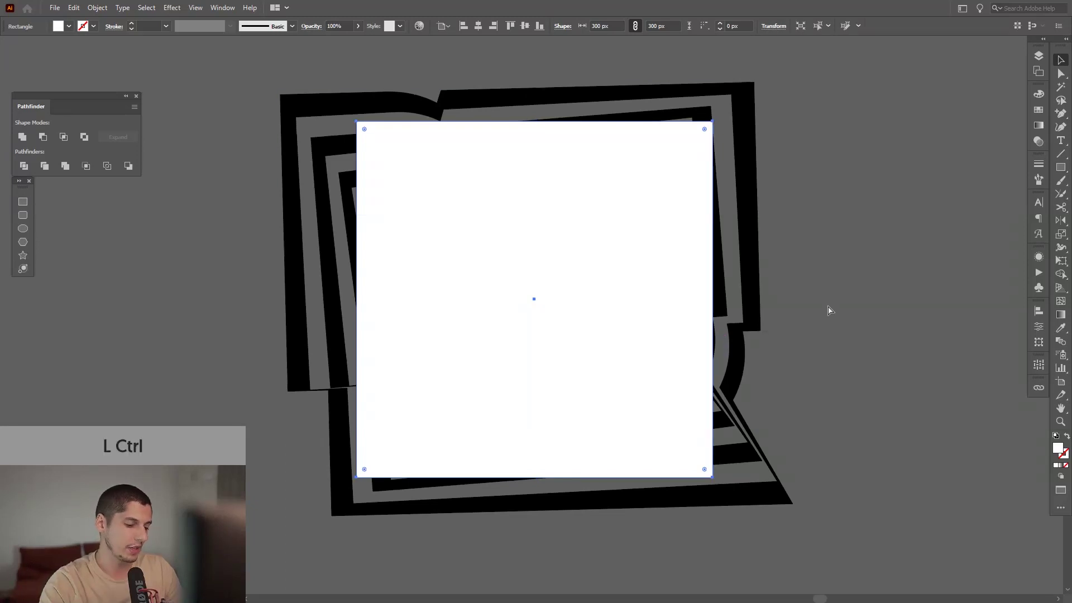
key("shift")
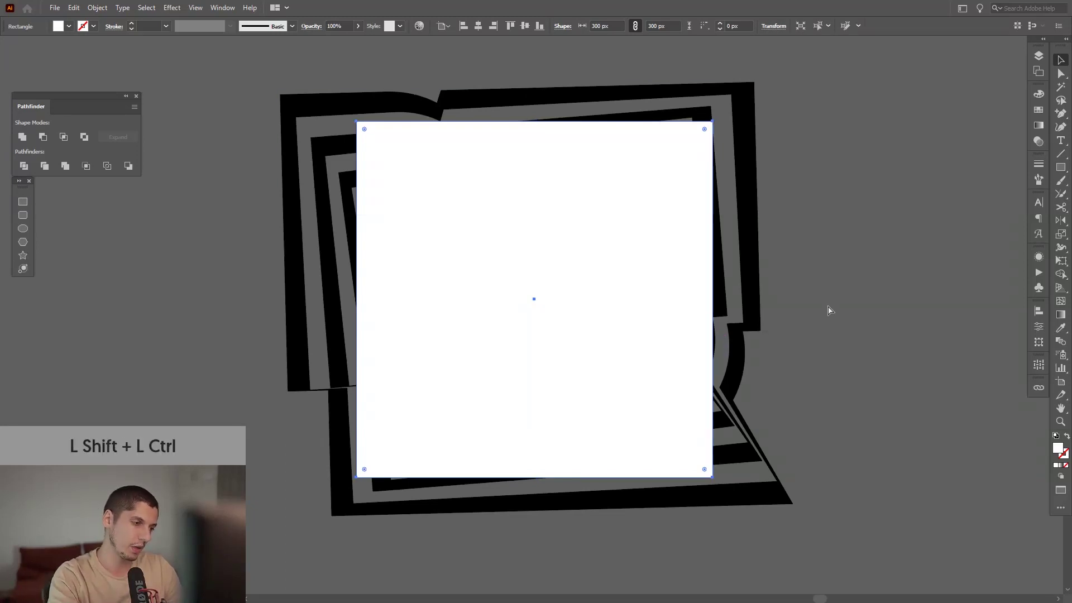
key("ctrl+shift+bracketleft")
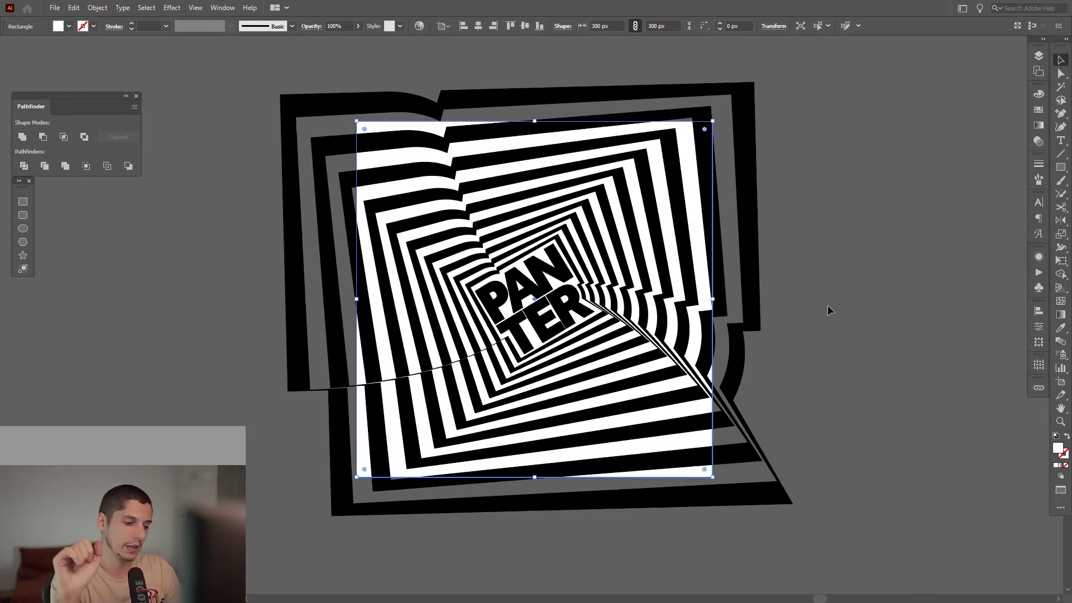
Step: Duplicate the white square in place and bring the copy to the front of the artwork
key("ctrl")
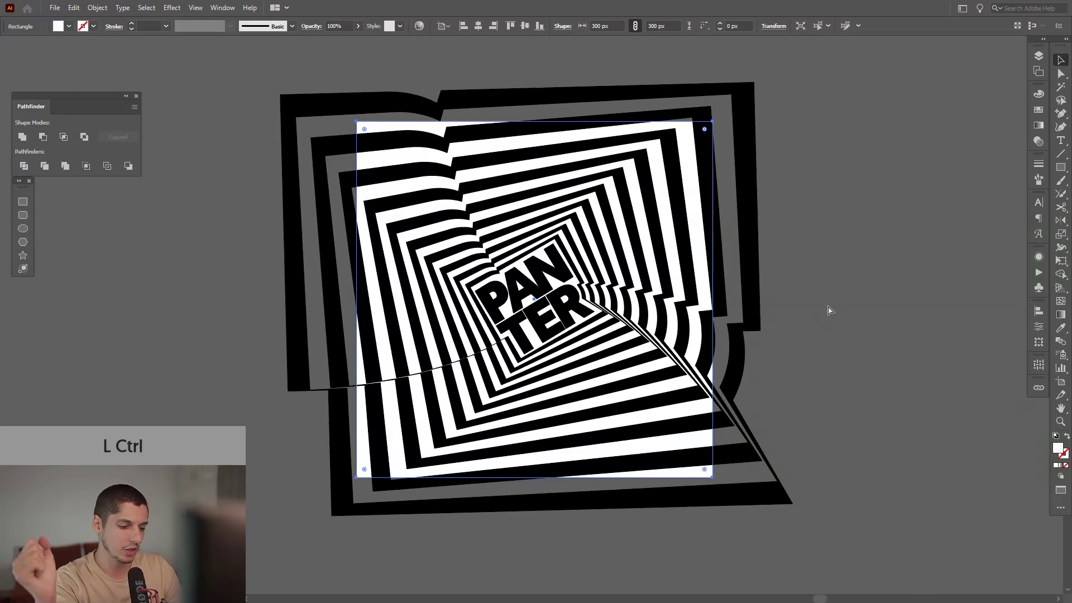
key("ctrl+f")
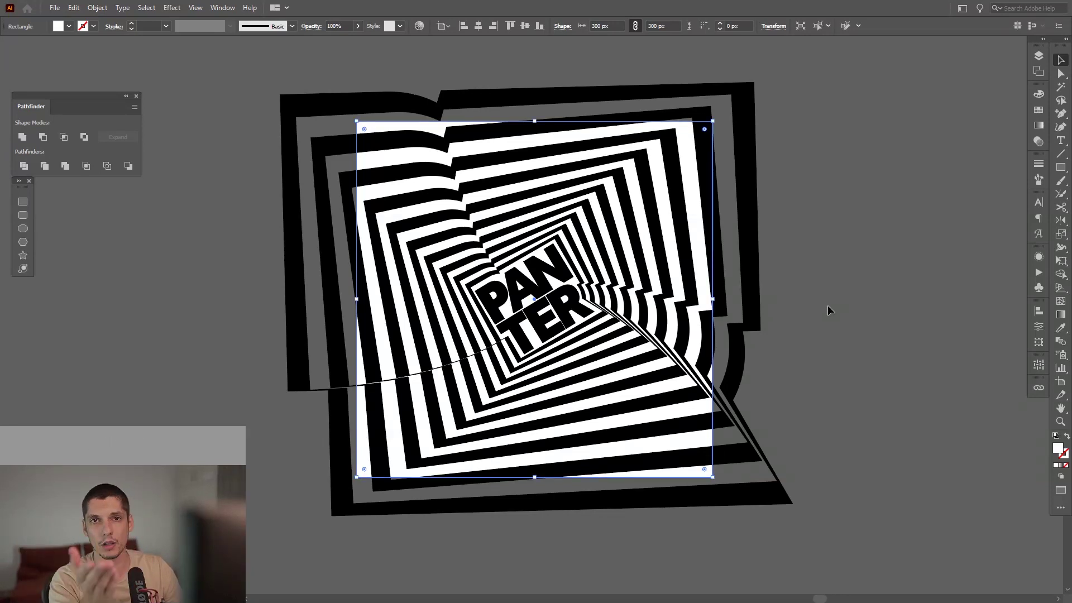
key("ctrl")
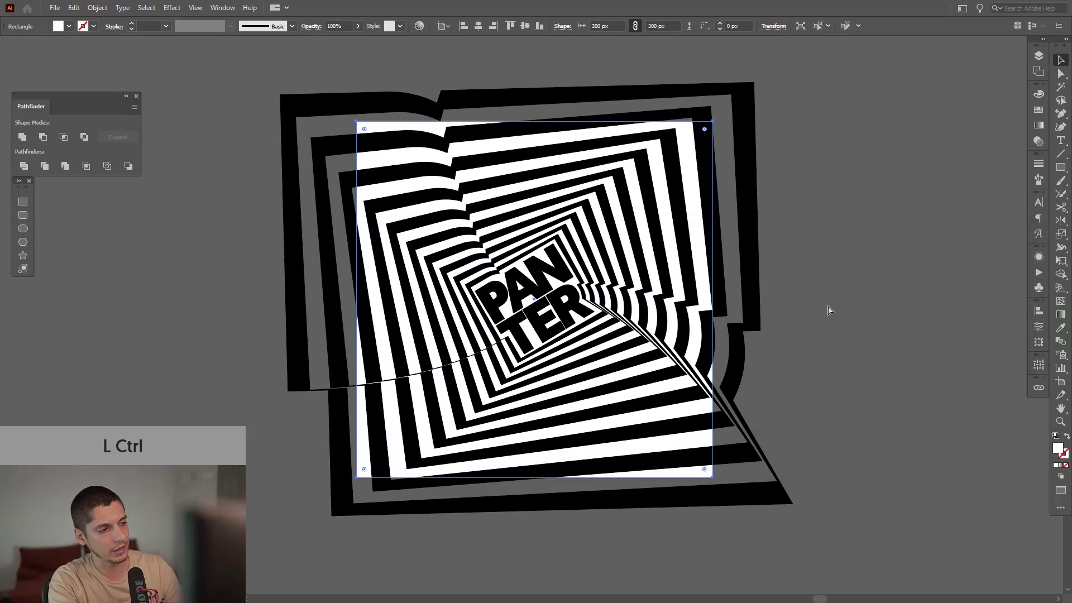
key("shift")
key("ctrl+shift+bracketright")
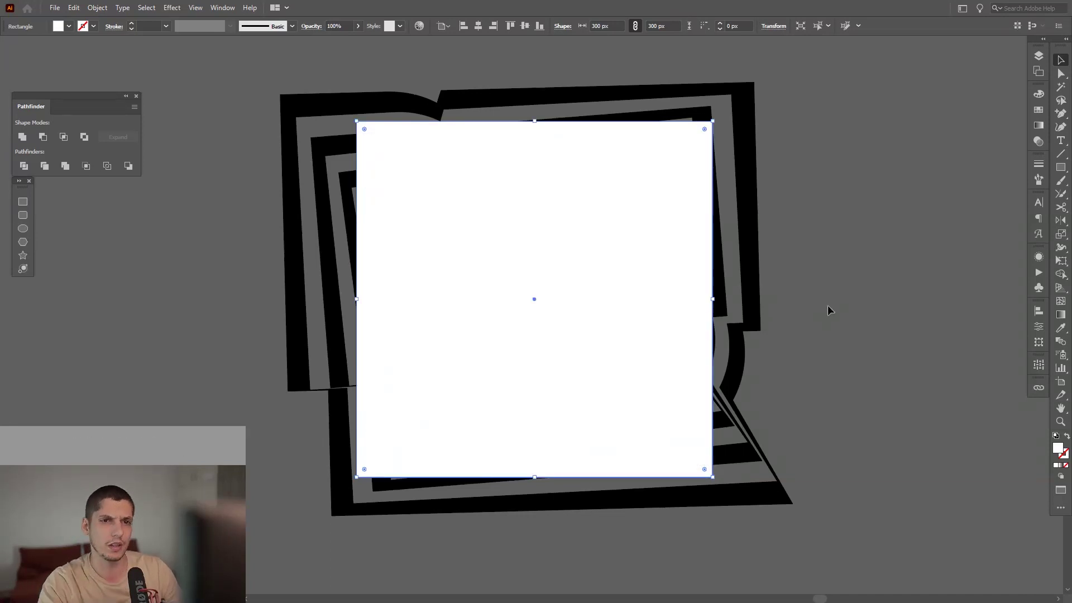
Step: Select all the artwork and make an opacity mask from the front square to crop the stripes to the artboard, and deselect
left_click_drag(915, 174, 357, 316)
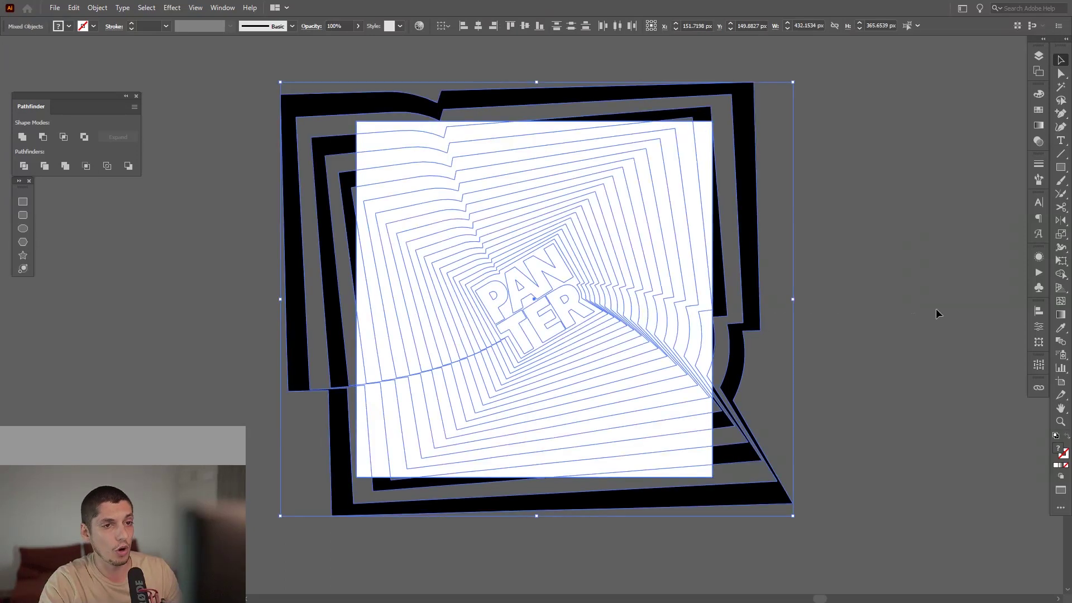
left_click(1039, 143)
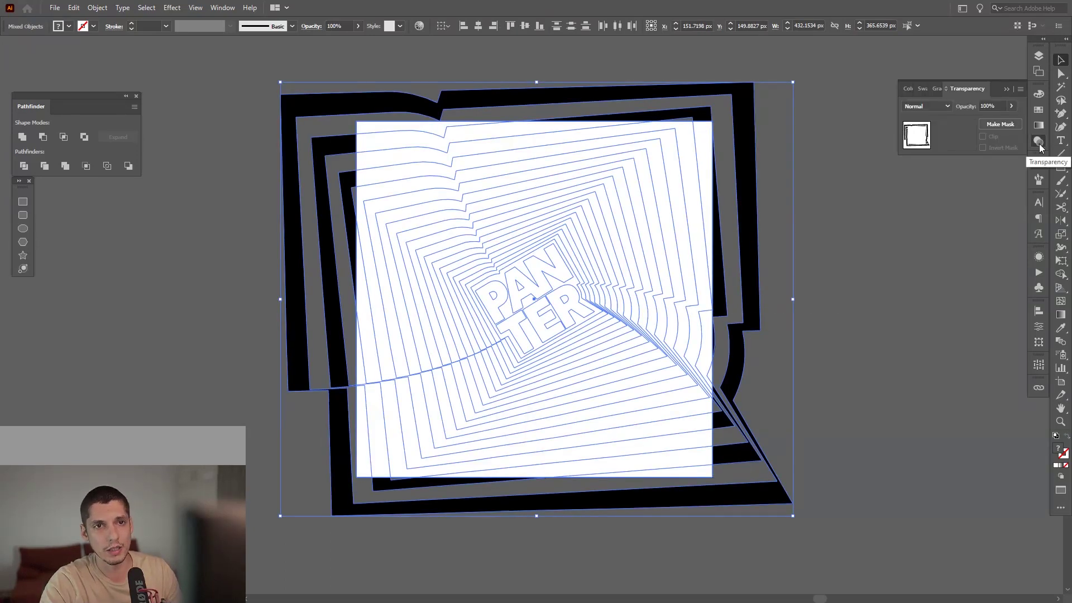
left_click(222, 7)
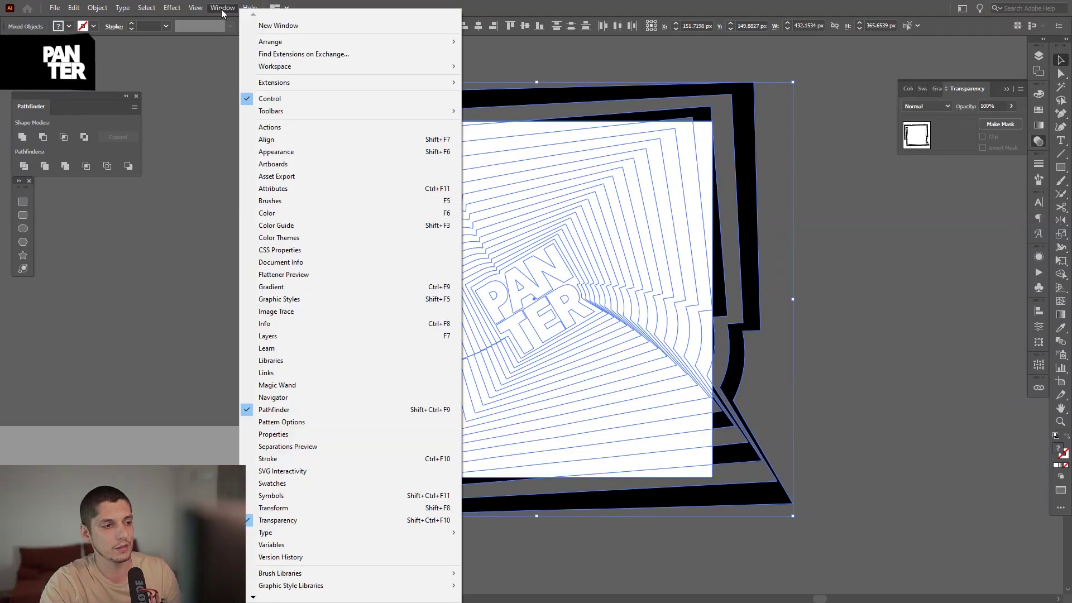
left_click(310, 525)
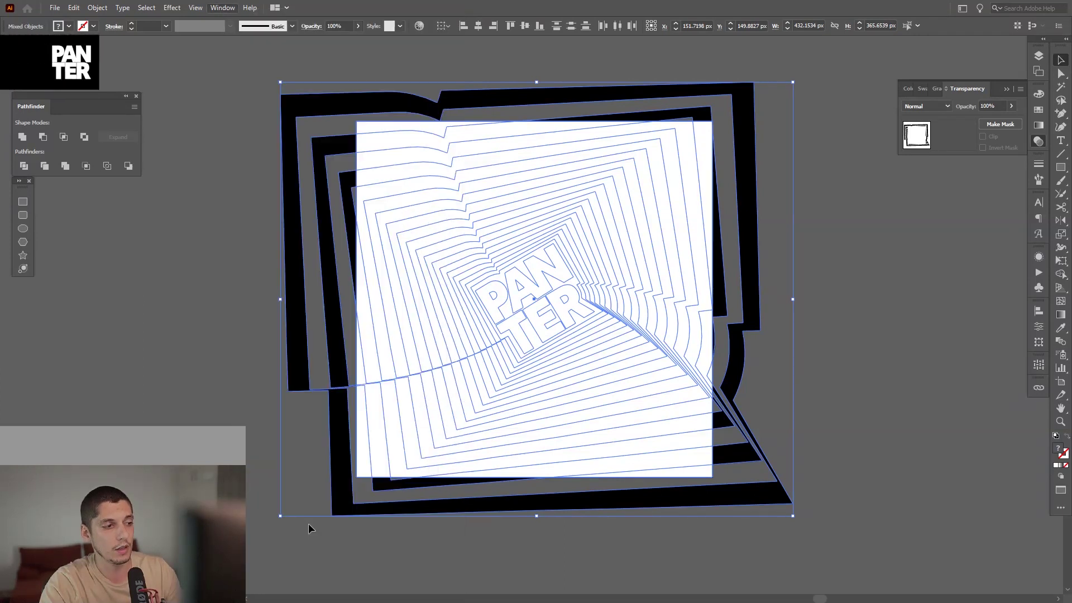
left_click(999, 124)
left_click(922, 310)
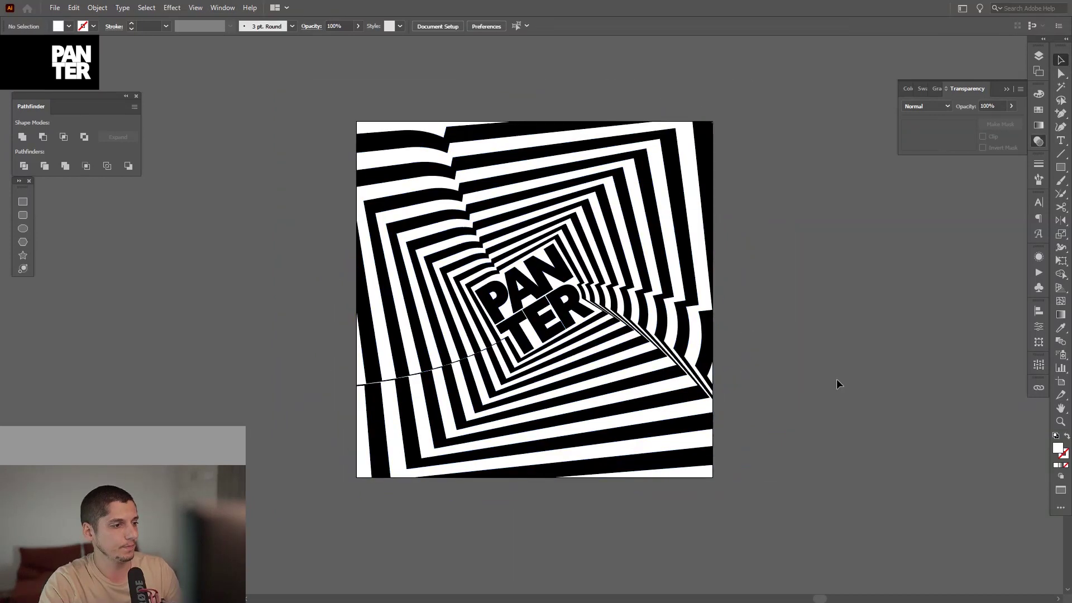
Step: Isolate the masked group and enlarge its stripe artwork proportionally from the centre to about 472 × 399 px
left_click_drag(837, 379, 873, 373)
scroll(826, 314, "up", 1)
left_click_drag(843, 316, 882, 340)
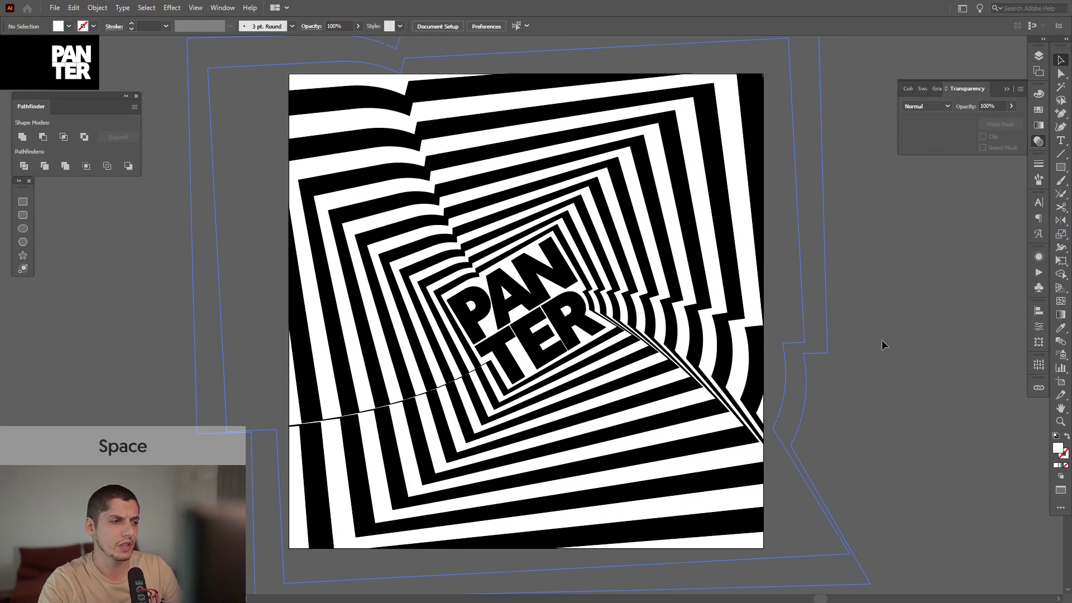
key("alt")
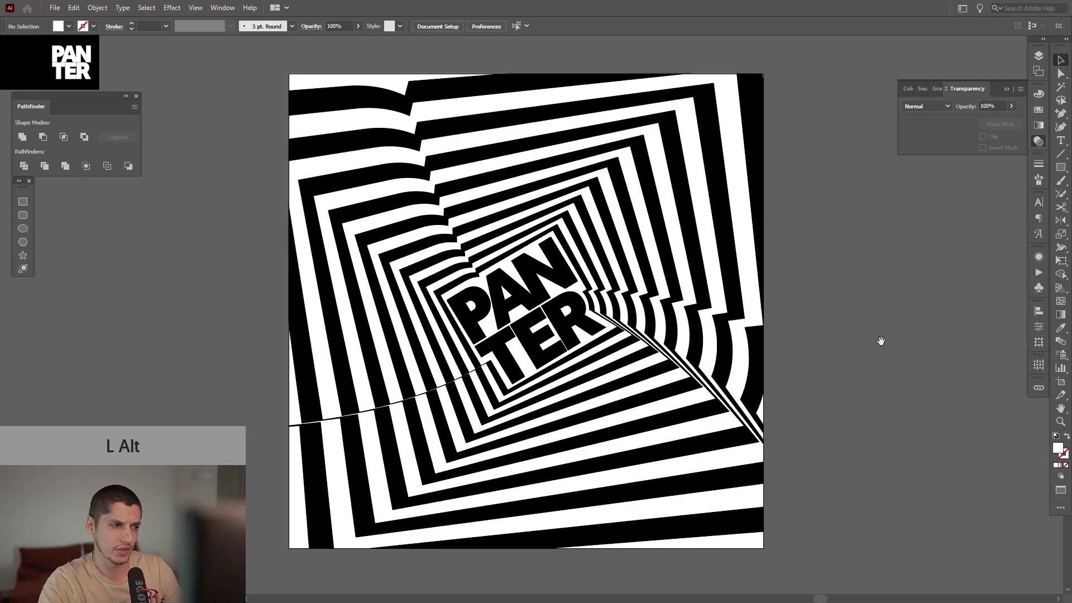
left_click(731, 345)
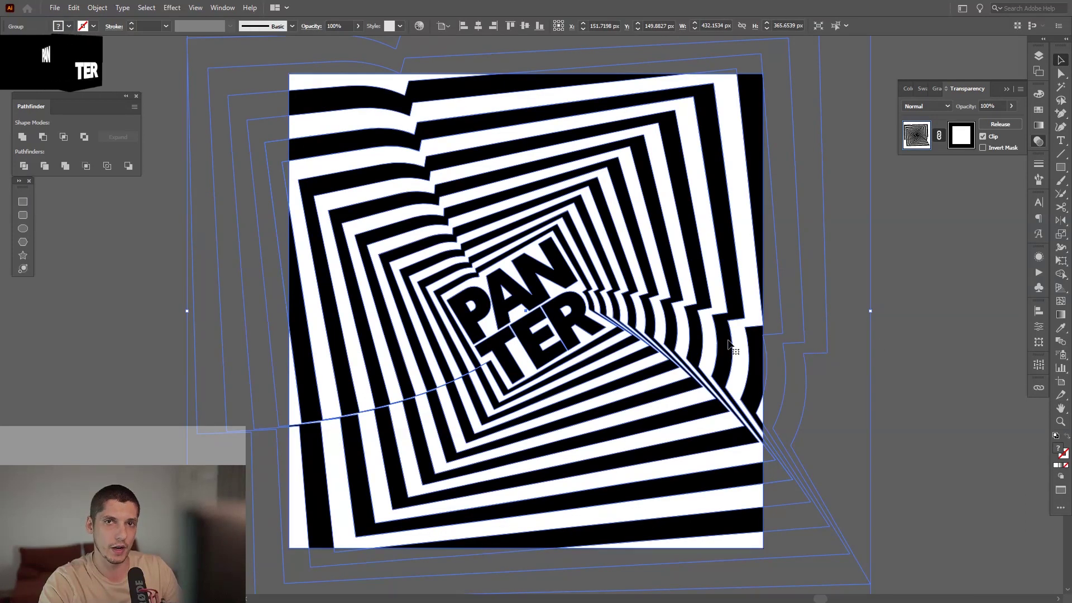
double_click(728, 344)
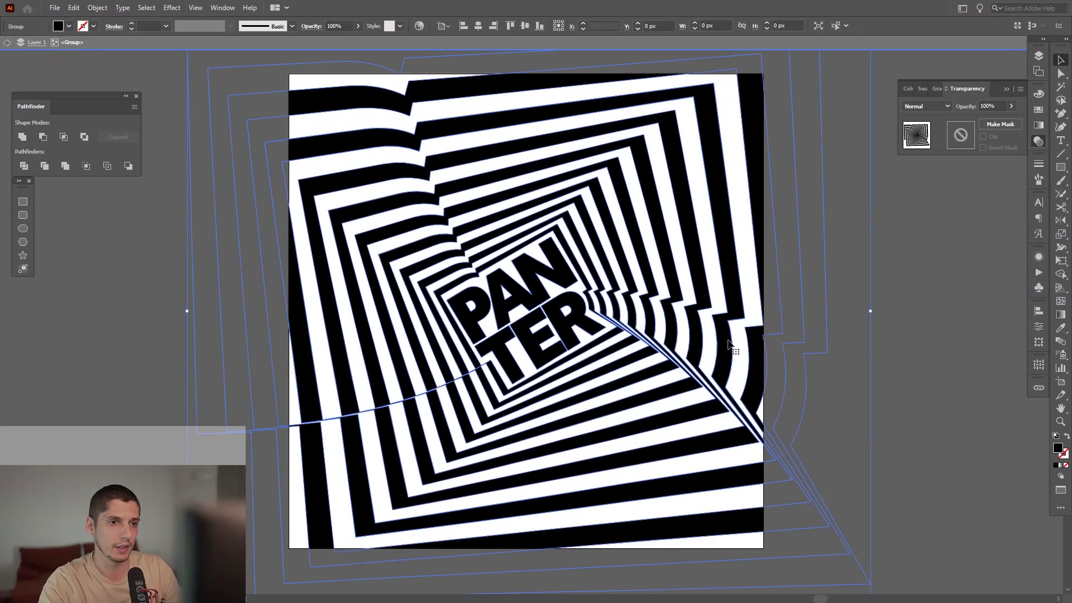
scroll(728, 343, "down", 2, "alt")
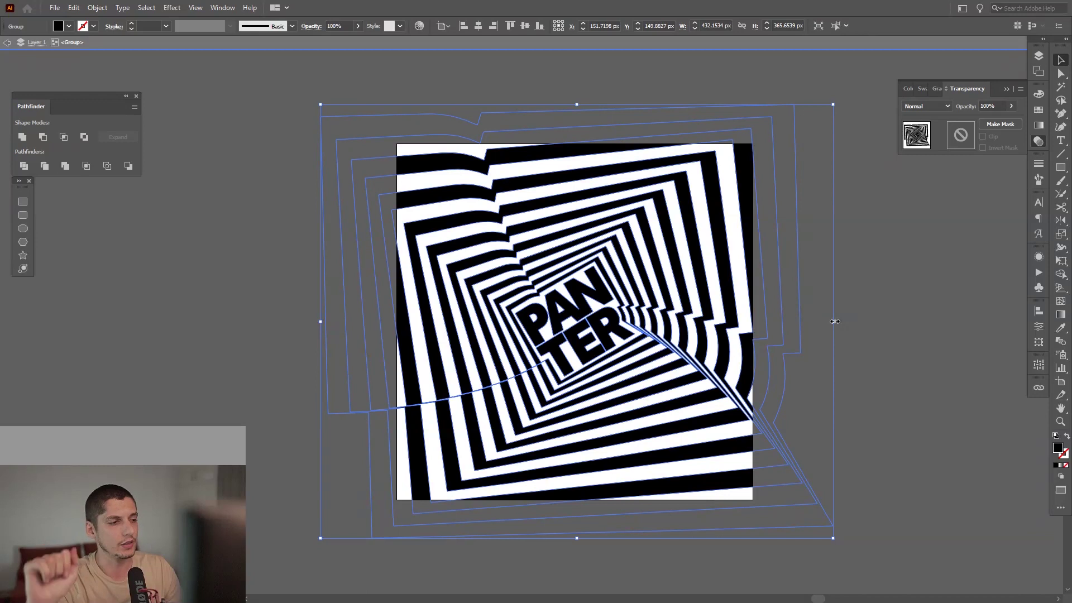
key("shift+alt")
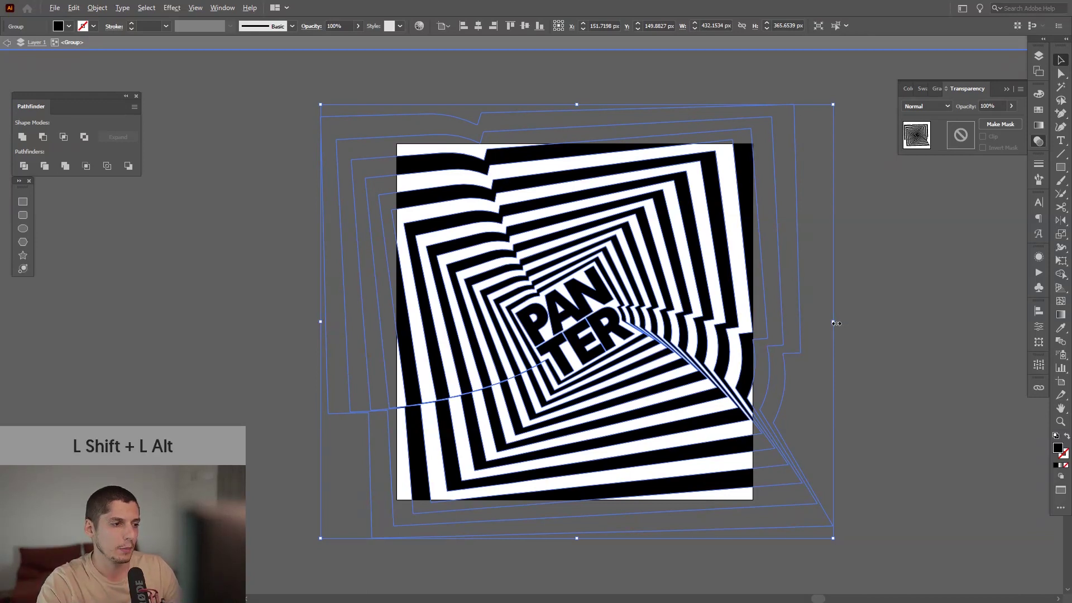
left_click_drag(836, 324, 858, 323)
key("shift+alt")
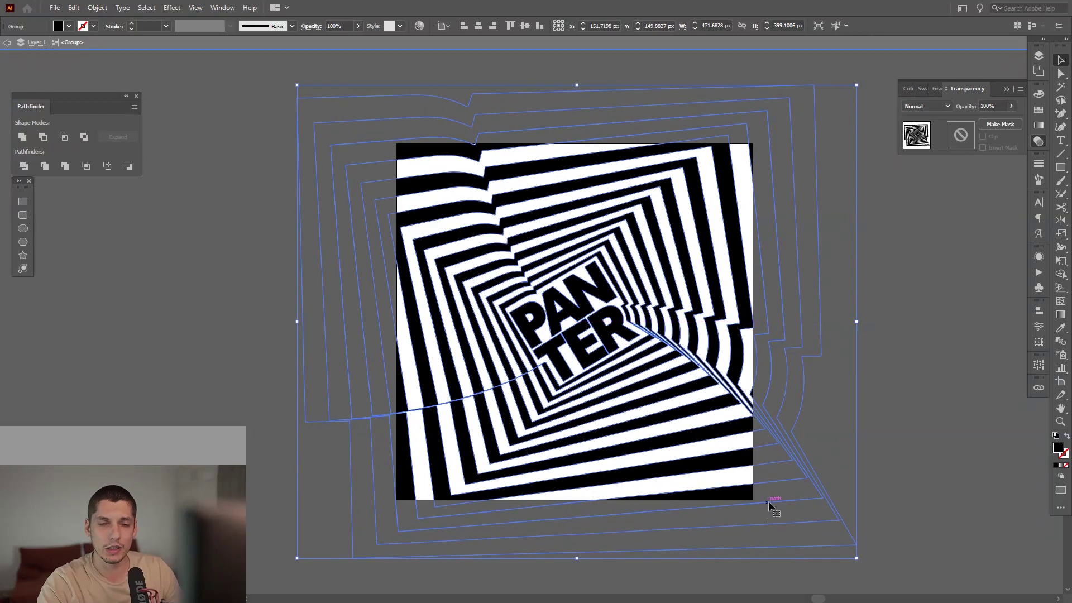
Step: Check the enlarged stripes along the artboard edges and exit isolation mode
scroll(769, 505, "up", 3)
scroll(642, 472, "down", 4)
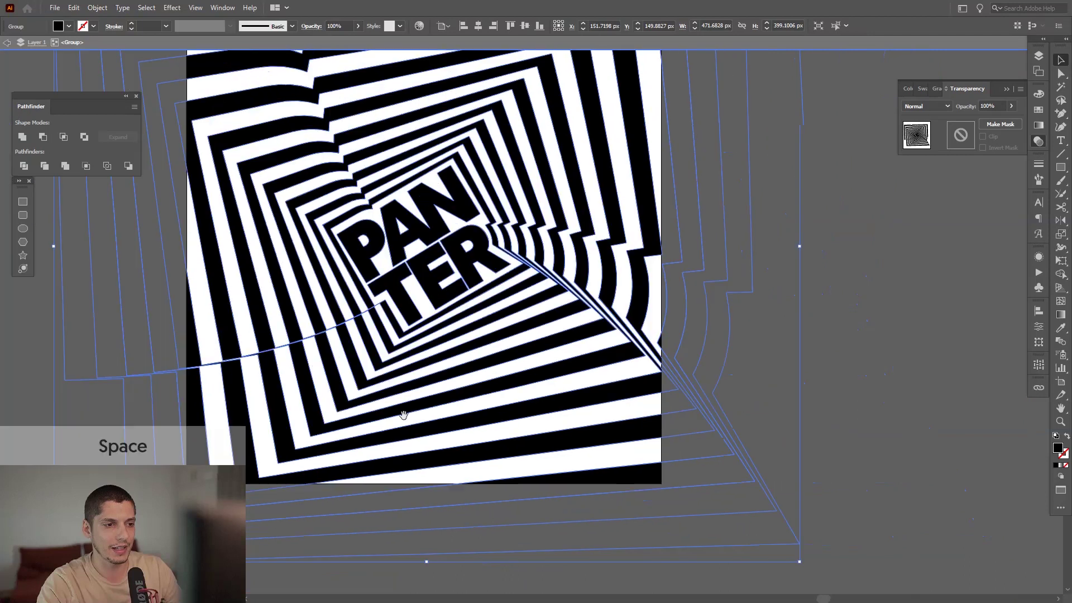
left_click_drag(229, 488, 504, 507)
scroll(467, 494, "up", 4)
scroll(461, 487, "down", 3)
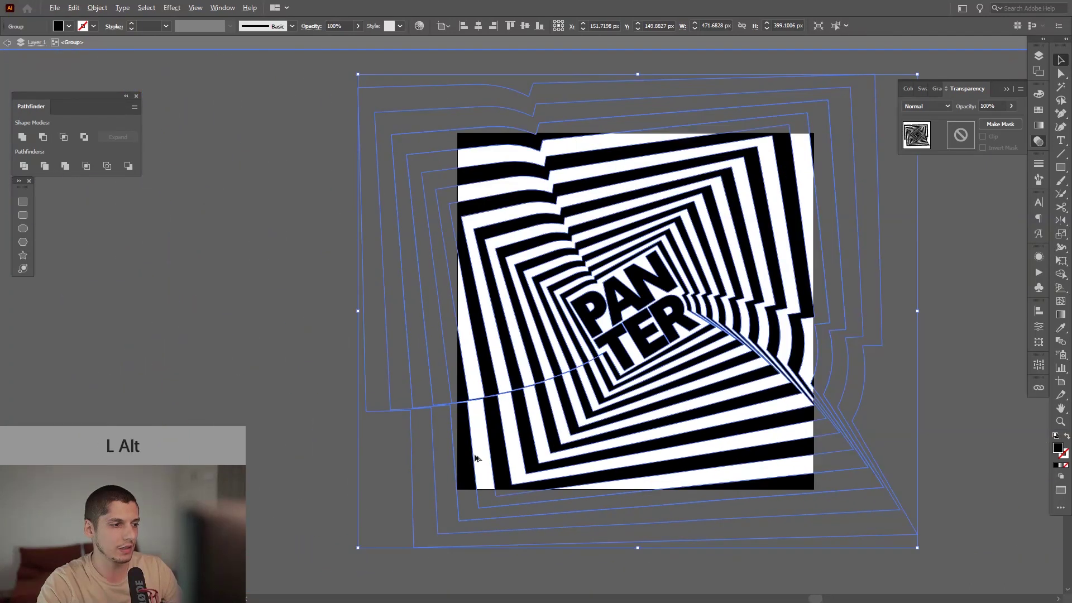
left_click_drag(522, 170, 493, 234)
double_click(479, 223)
double_click(873, 309)
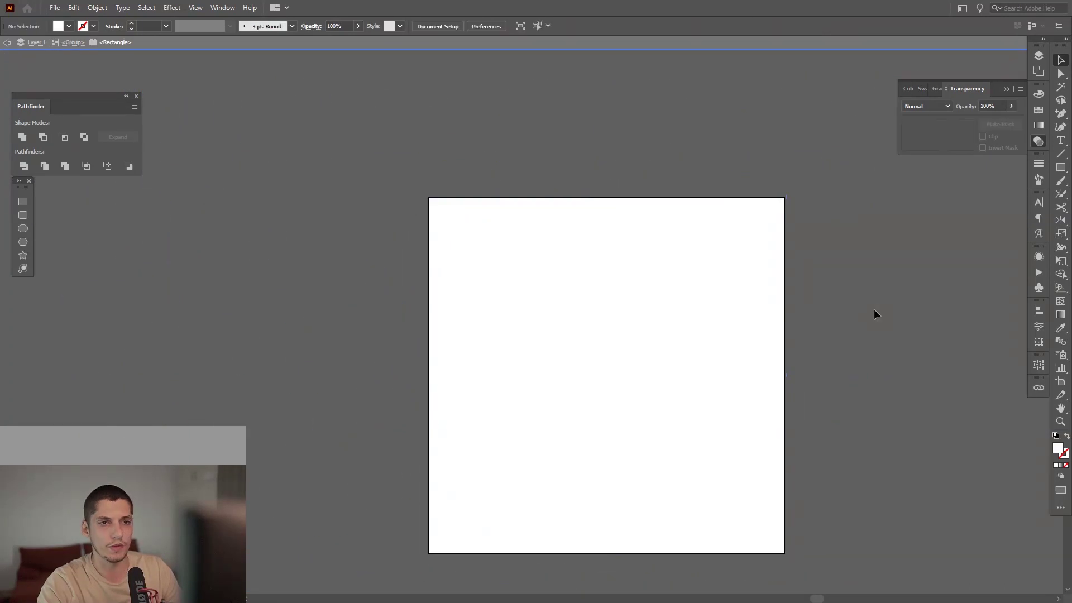
Step: Examine the masked stripe design as a whole and the thin seam crossing its stripes up close
left_click_drag(853, 360, 766, 309)
scroll(795, 305, "down", 3)
scroll(768, 309, "down", 3)
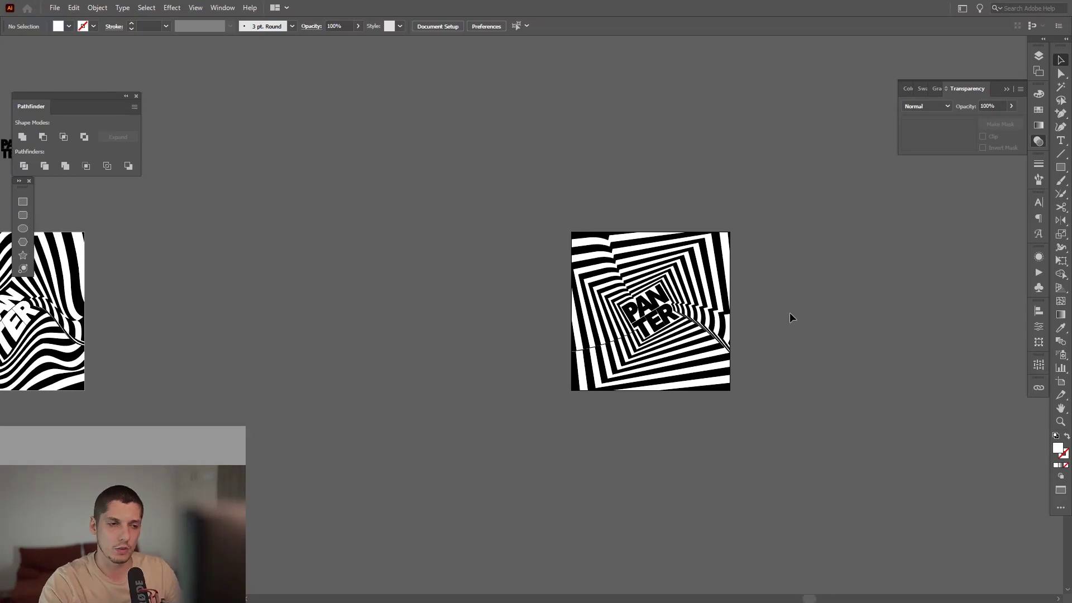
scroll(654, 355, "up", 4)
scroll(468, 333, "up", 5)
scroll(468, 334, "down", 5)
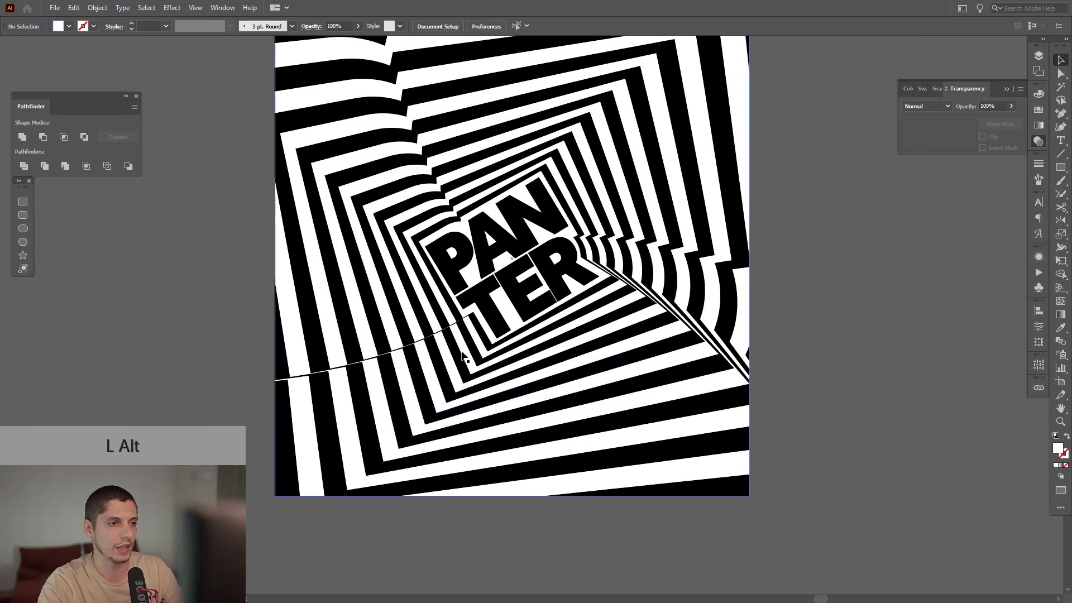
left_click_drag(597, 347, 618, 343)
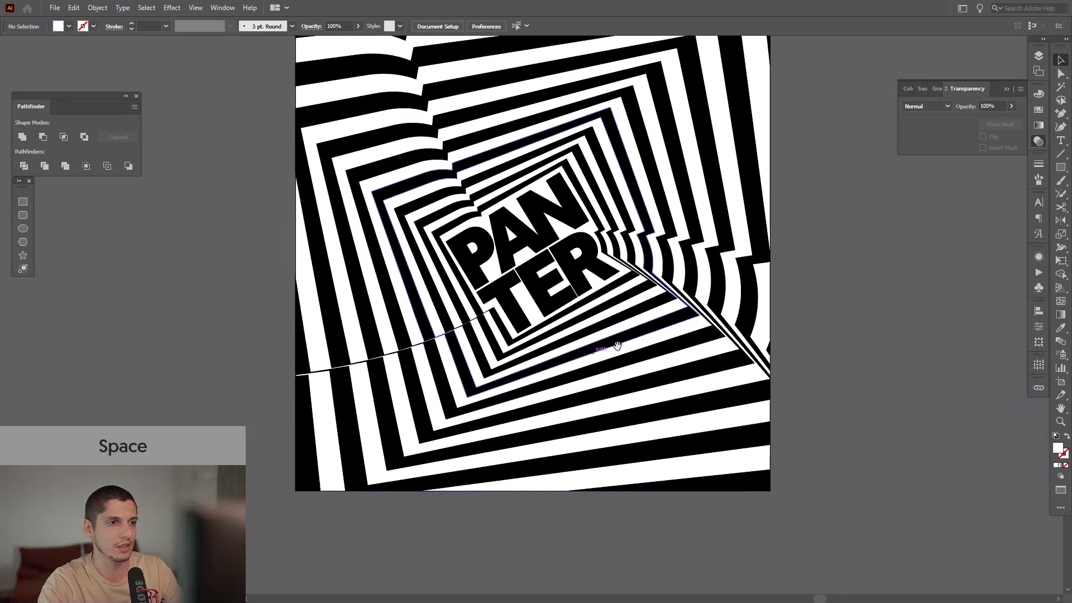
Step: Duplicate the artboard with its masked stripe artwork onto the empty canvas to the right of the original
scroll(617, 346, "down", 4)
left_click_drag(783, 339, 419, 302)
key("shift+o")
scroll(476, 322, "down", 3)
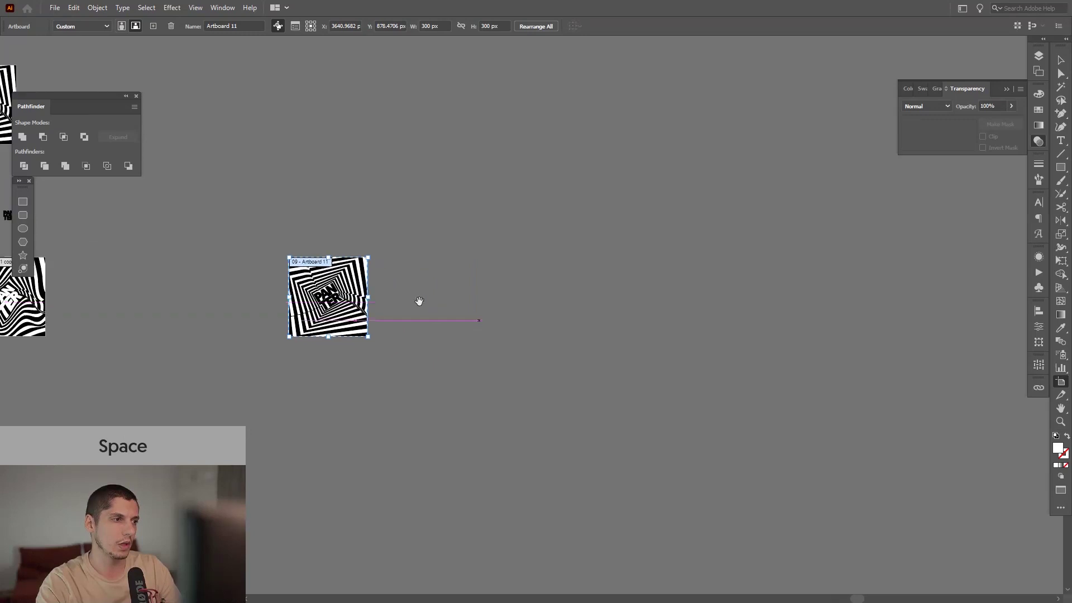
scroll(391, 304, "up", 2)
left_click_drag(315, 304, 746, 282)
key("v")
scroll(754, 292, "up", 4)
scroll(751, 285, "up", 2)
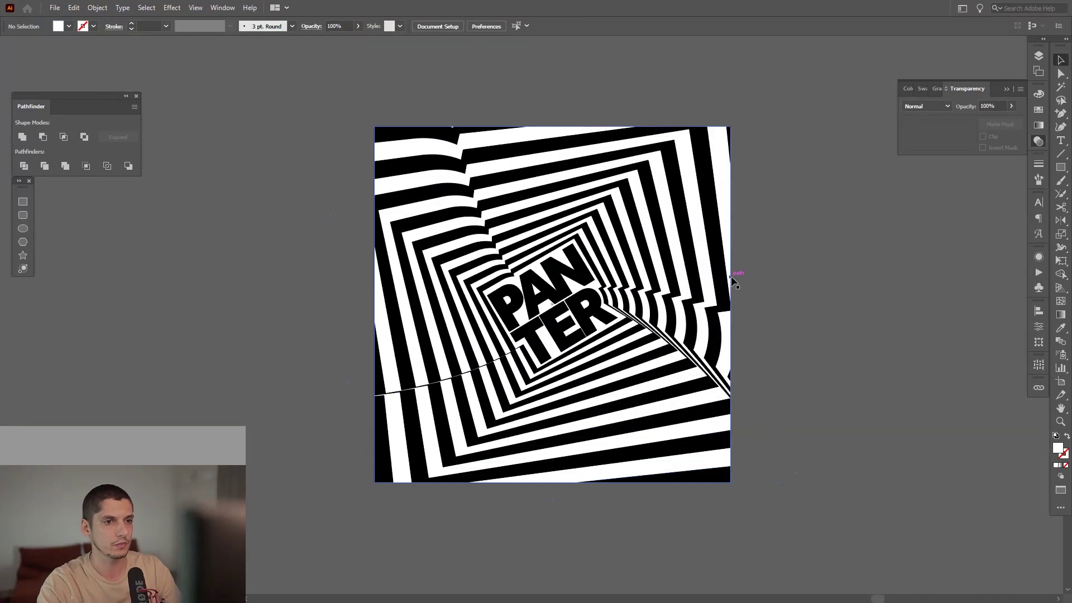
Step: Select the duplicated masked group and start an Envelope Distort with mesh on it, with the preview enabled
left_click(737, 279)
left_click_drag(724, 293, 717, 299)
left_click(94, 8)
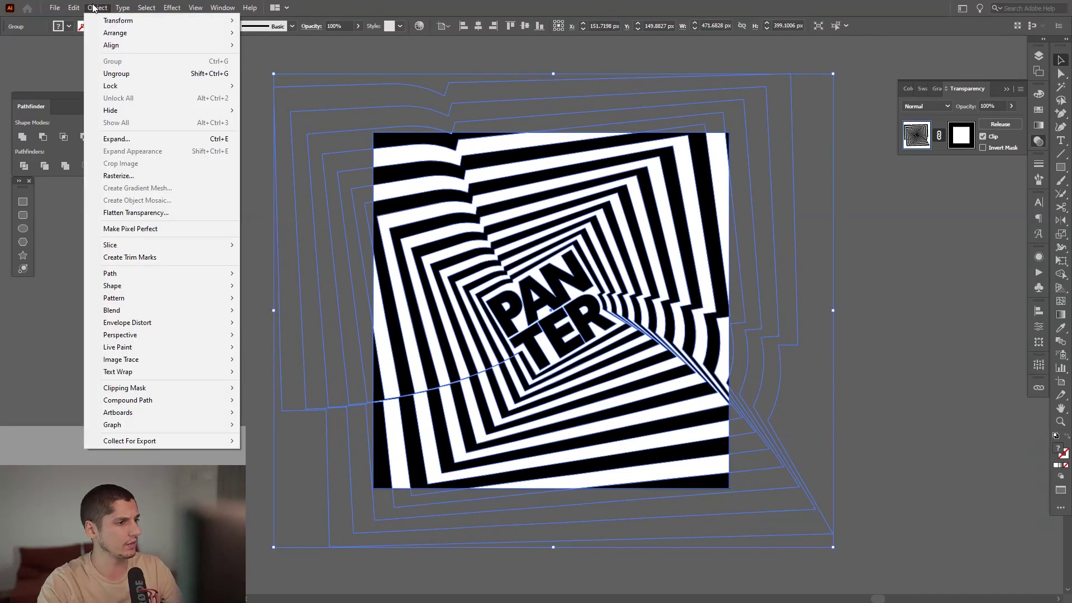
mouse_move(157, 323)
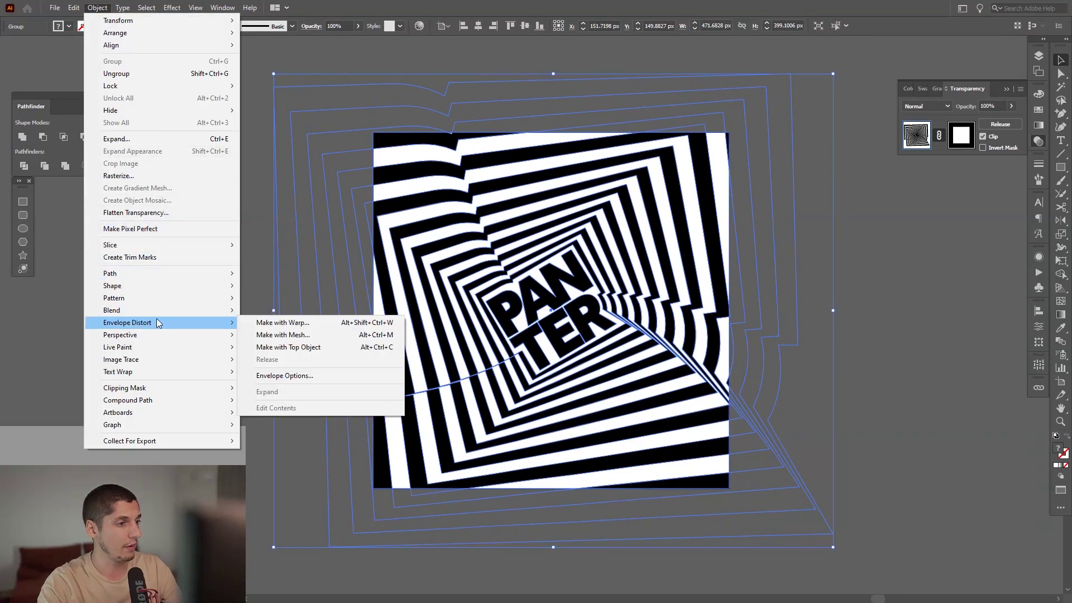
left_click(303, 339)
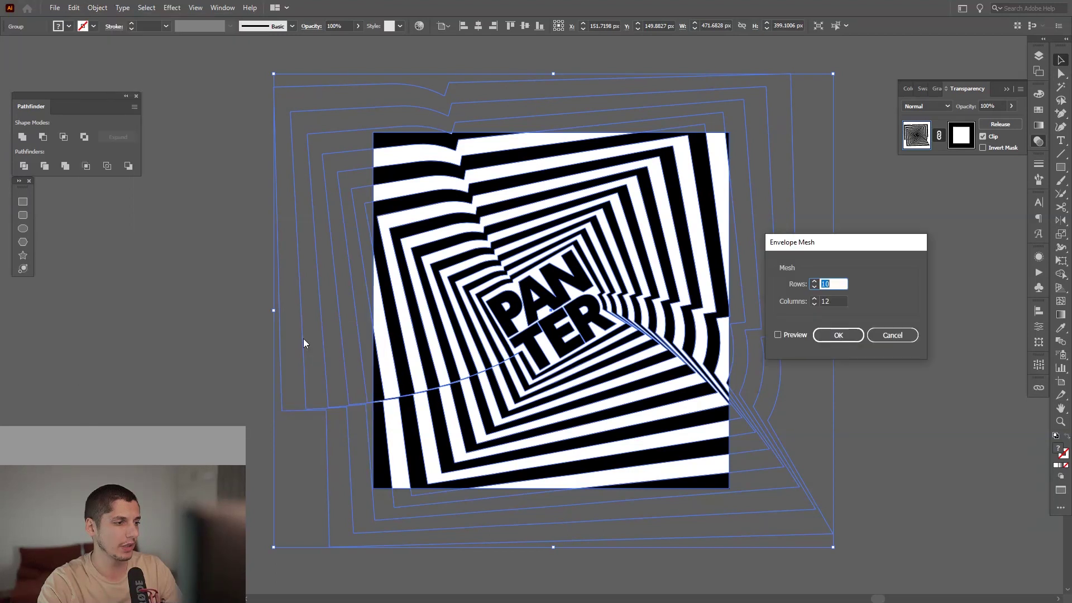
left_click(779, 335)
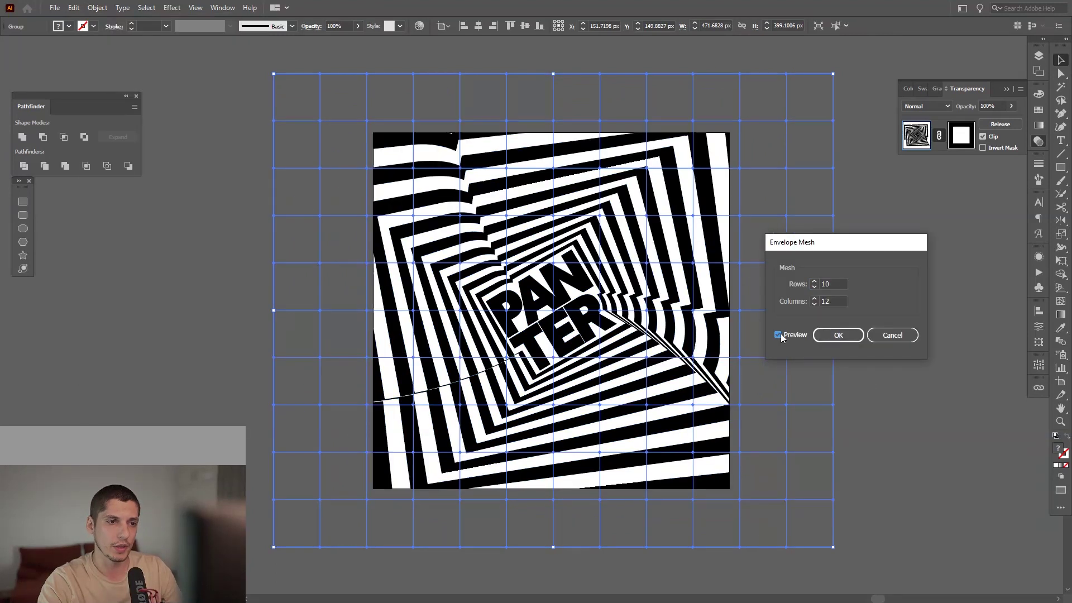
Step: Try reducing the envelope mesh to 6 columns
left_click(828, 301)
key("Down")
key("Down")
key("Down")
key("Down")
key("Down")
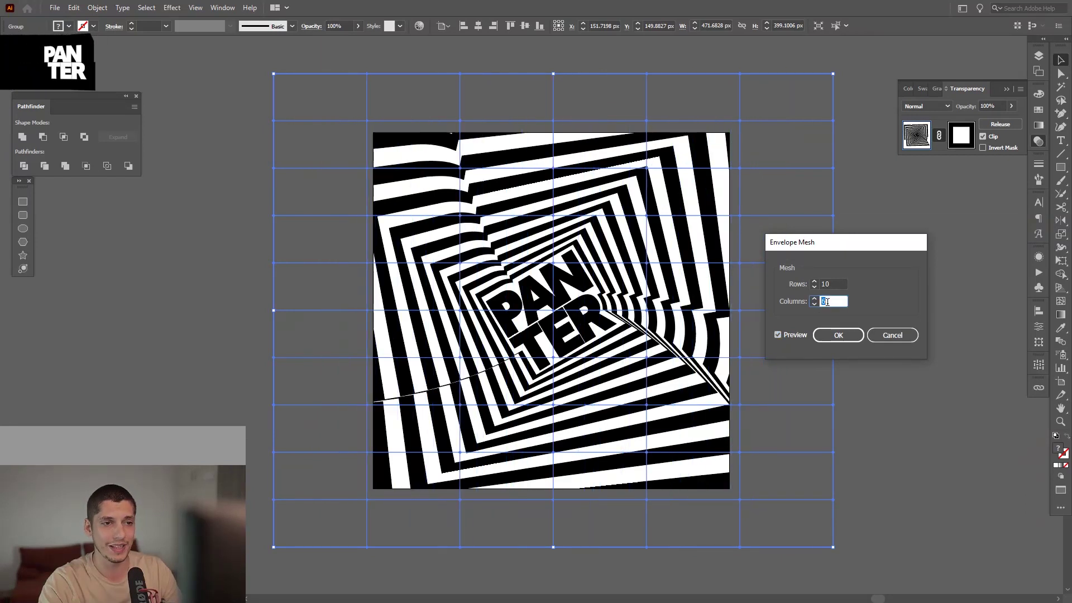
key("Down")
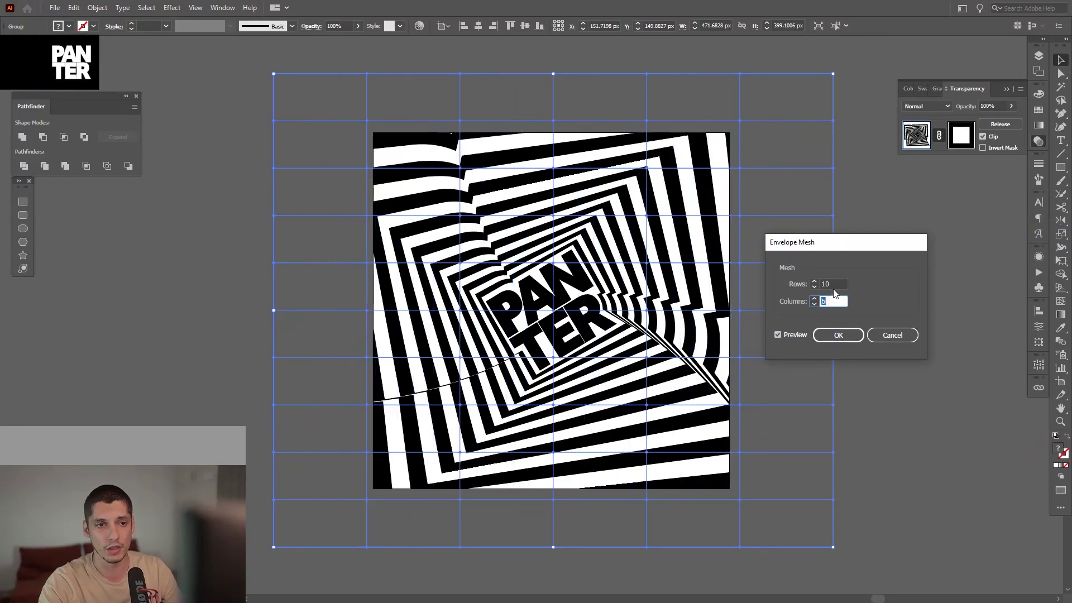
Step: Compare different row counts for the envelope mesh and set the rows to 8
double_click(829, 284)
type("7")
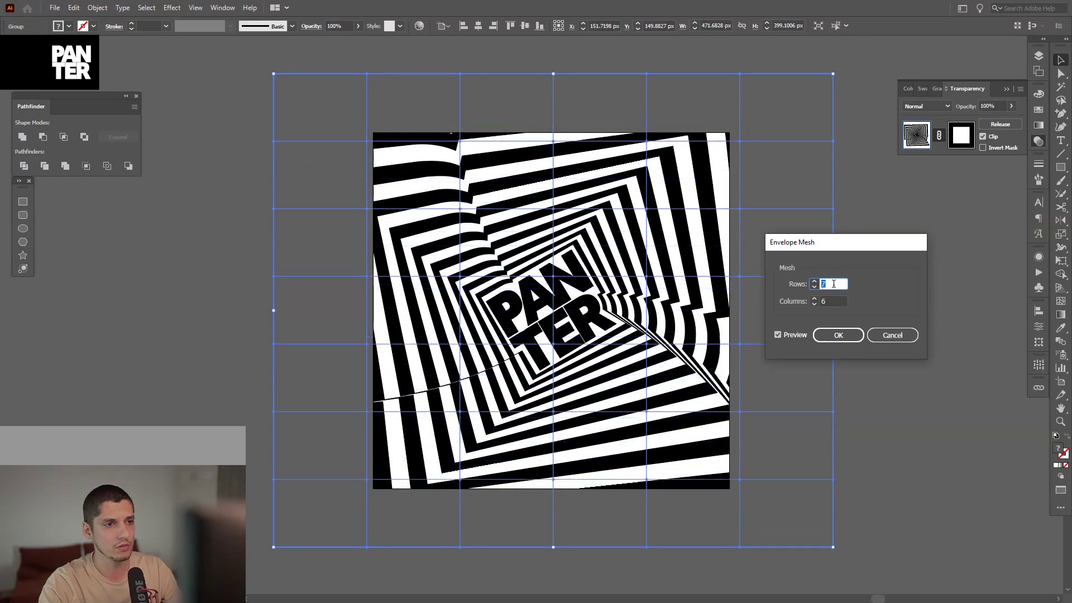
key("Up")
key("Up")
key("Up")
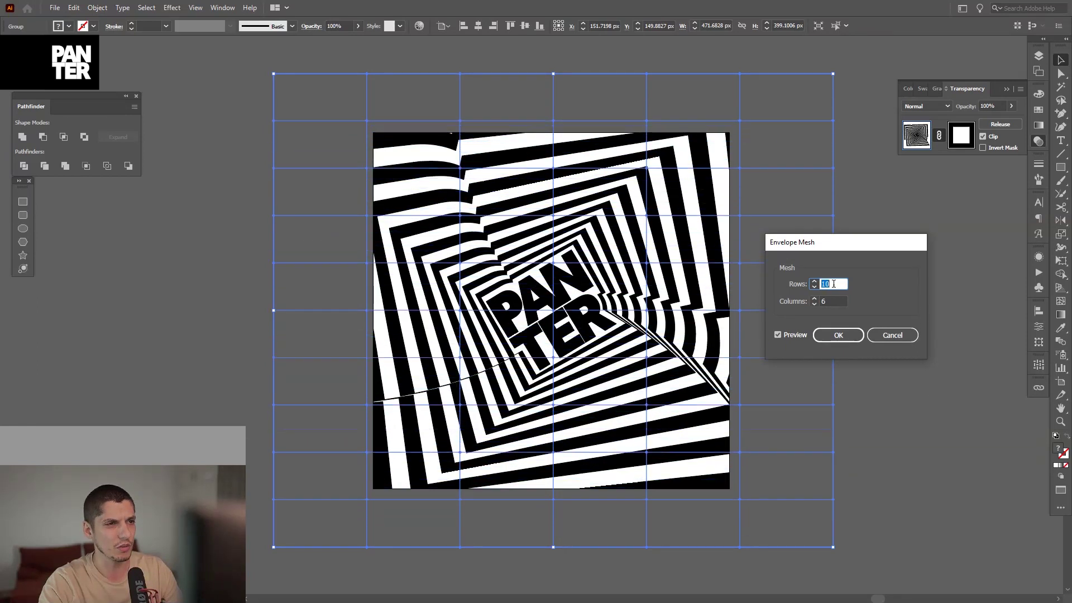
key("Down")
key("Down")
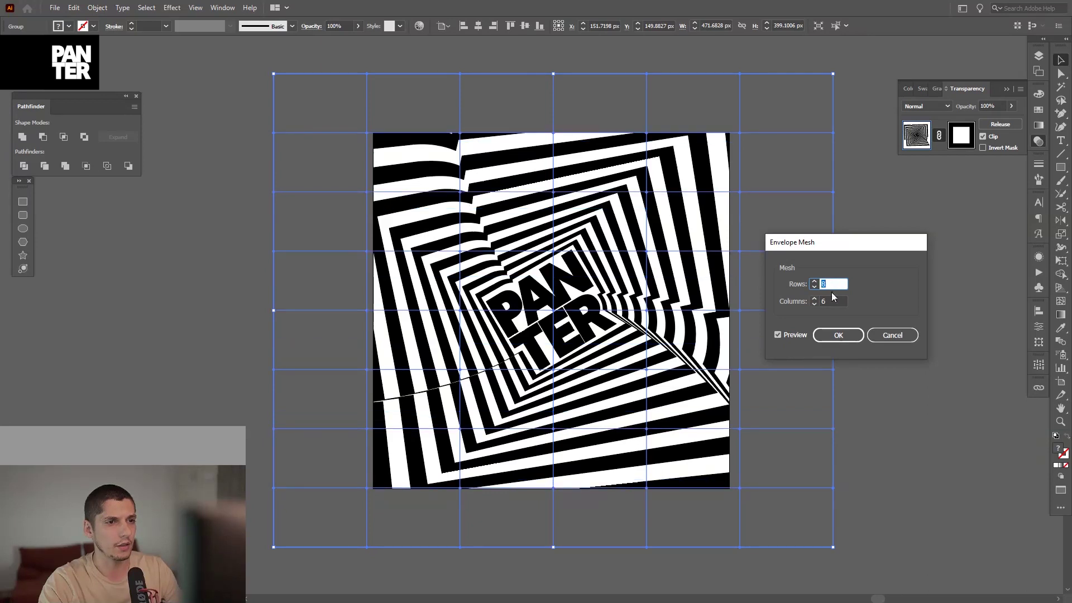
Step: Set the envelope mesh columns to 8 and apply the mesh to the artwork
key("Tab")
key("Up")
key("Up")
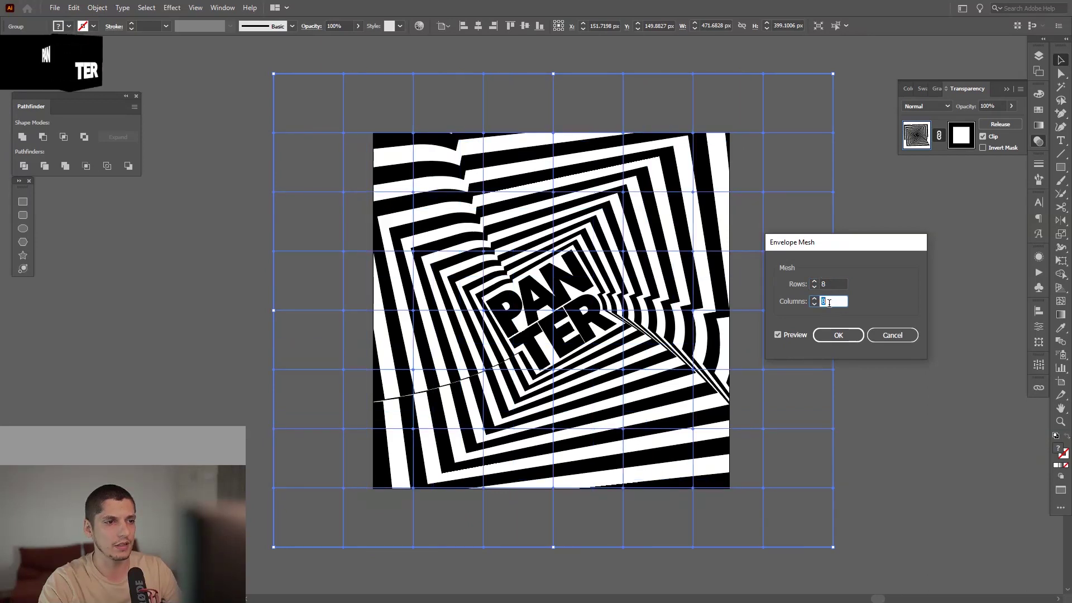
key("Up")
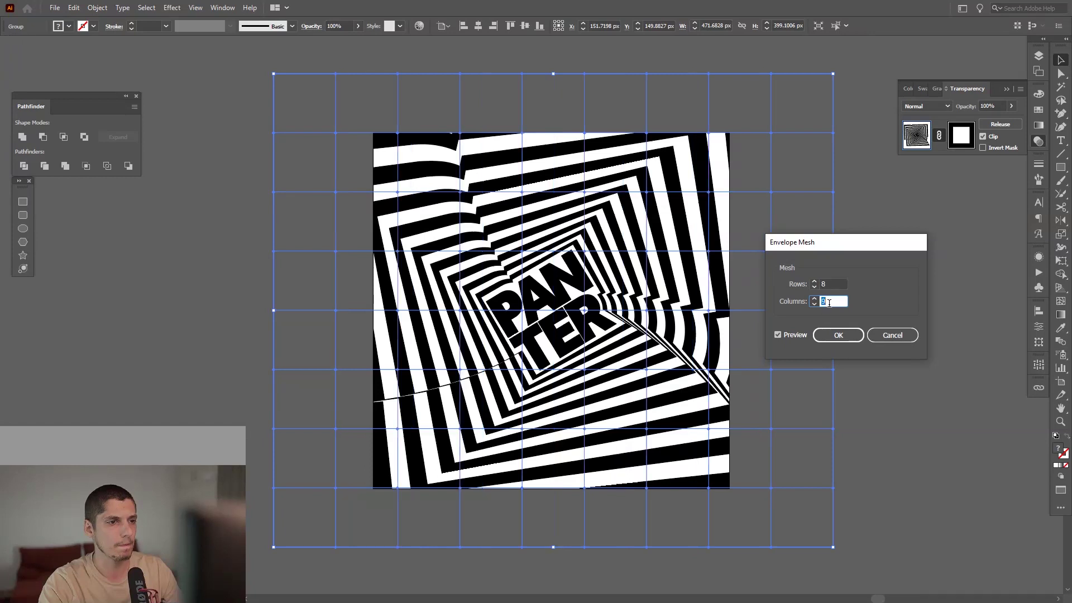
key("Down")
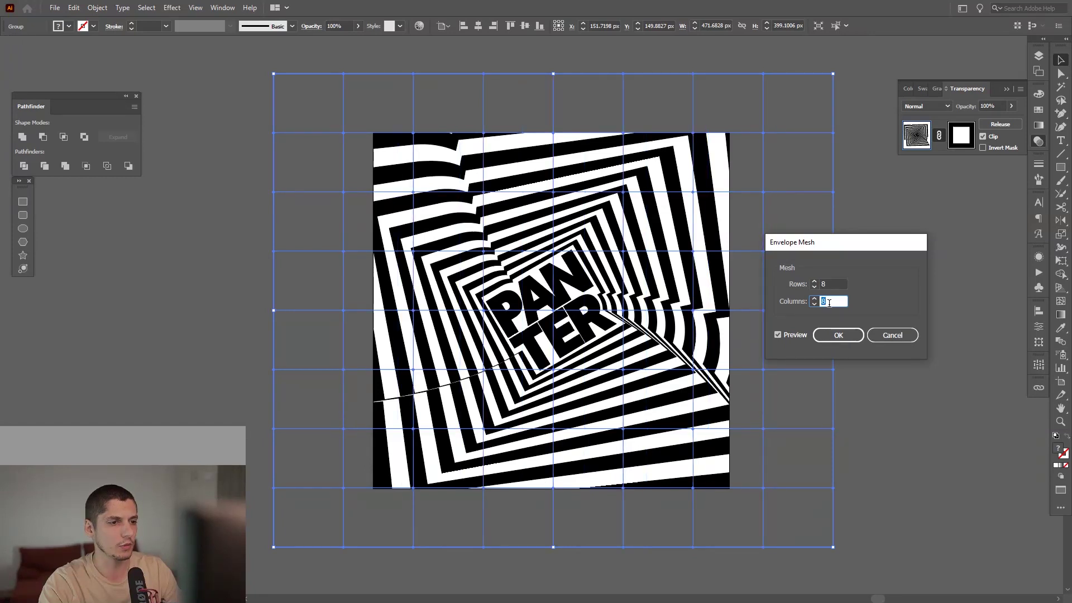
left_click(829, 337)
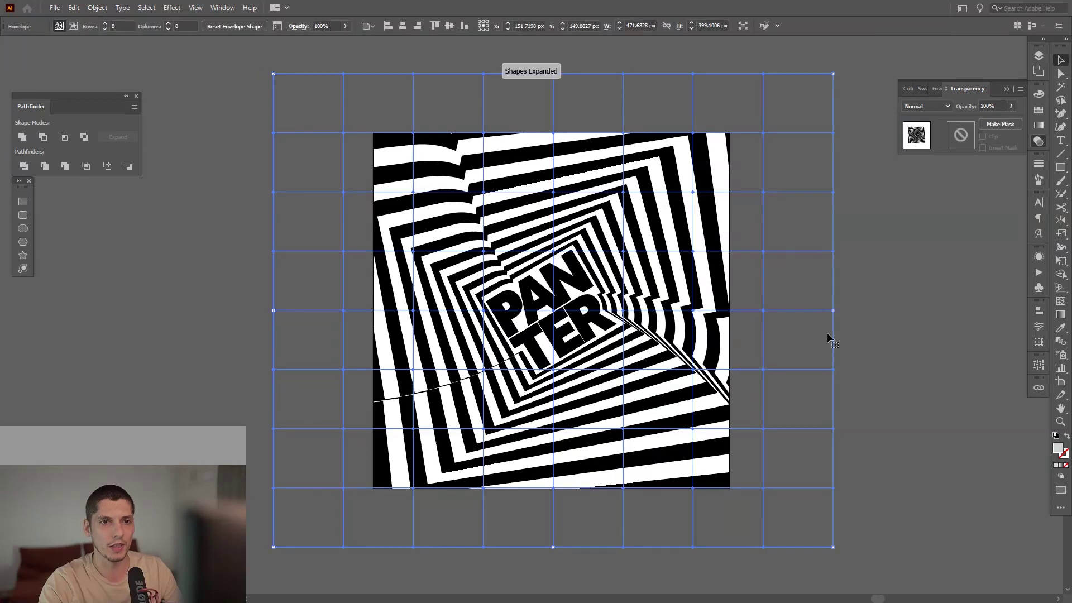
Step: With the Direct Selection tool, pull two mesh points left of centre on the artboard's lower edge down to about Y 327 and 323 px
left_click(1063, 77)
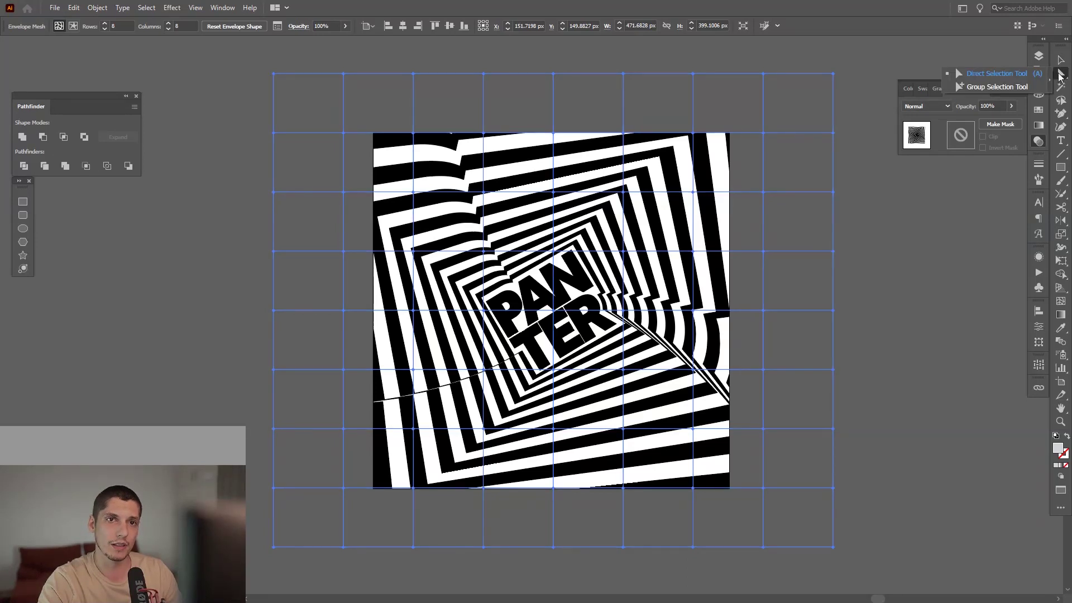
left_click(997, 74)
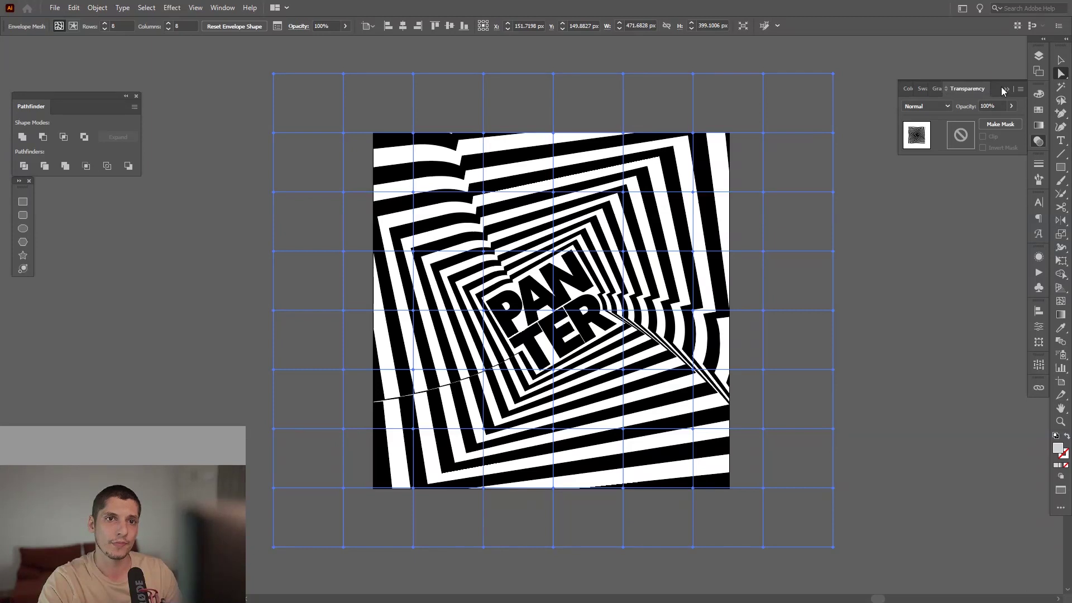
left_click(1004, 88)
left_click_drag(548, 373, 606, 294)
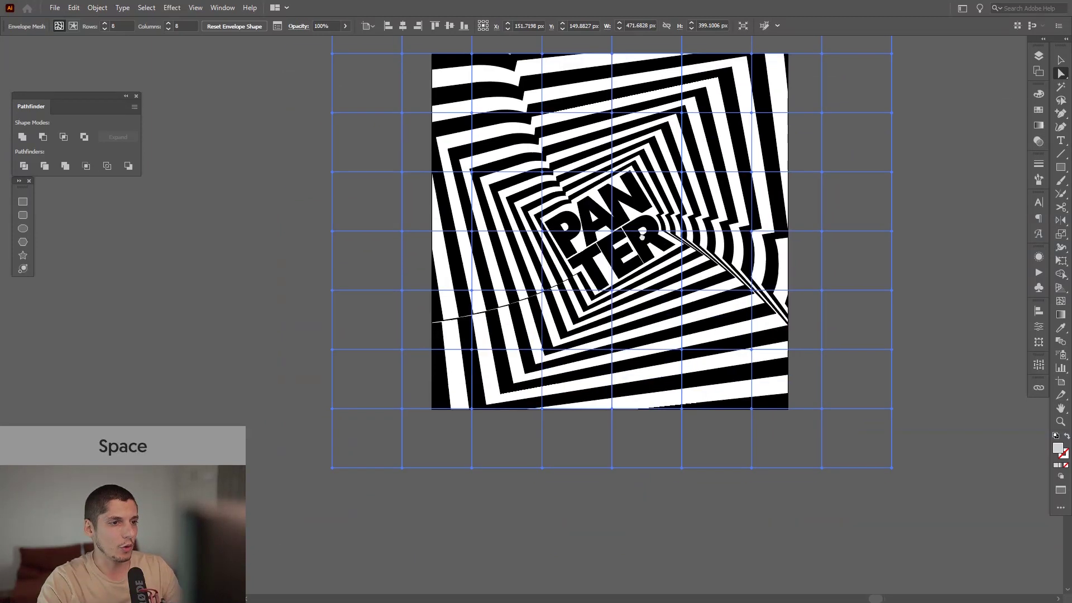
scroll(606, 294, "up", 1)
left_click_drag(642, 247, 649, 208)
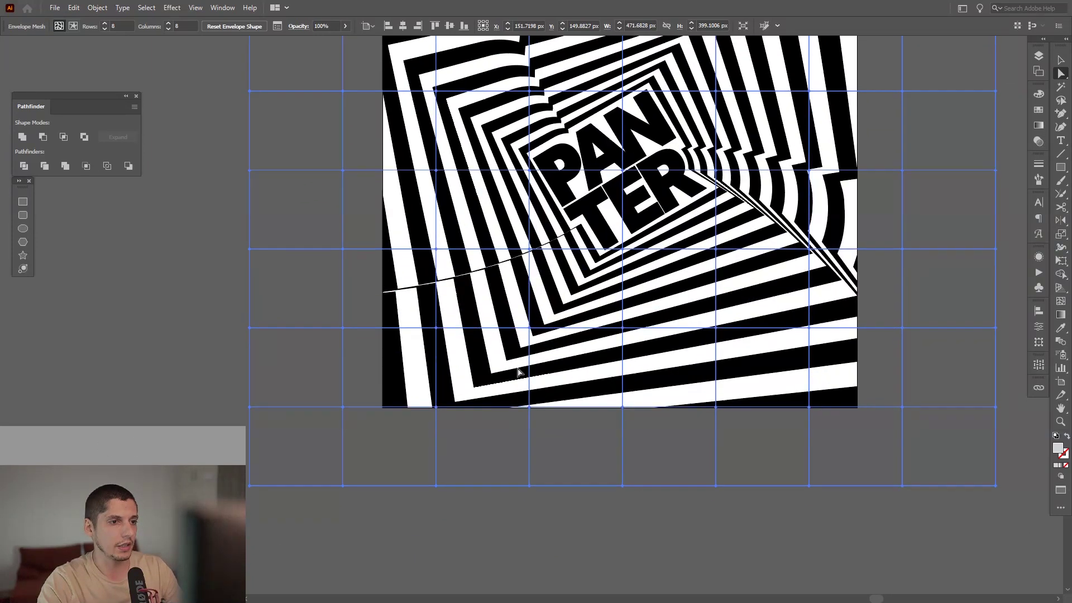
left_click(530, 408)
left_click_drag(553, 354, 553, 356)
scroll(554, 356, "down", 2)
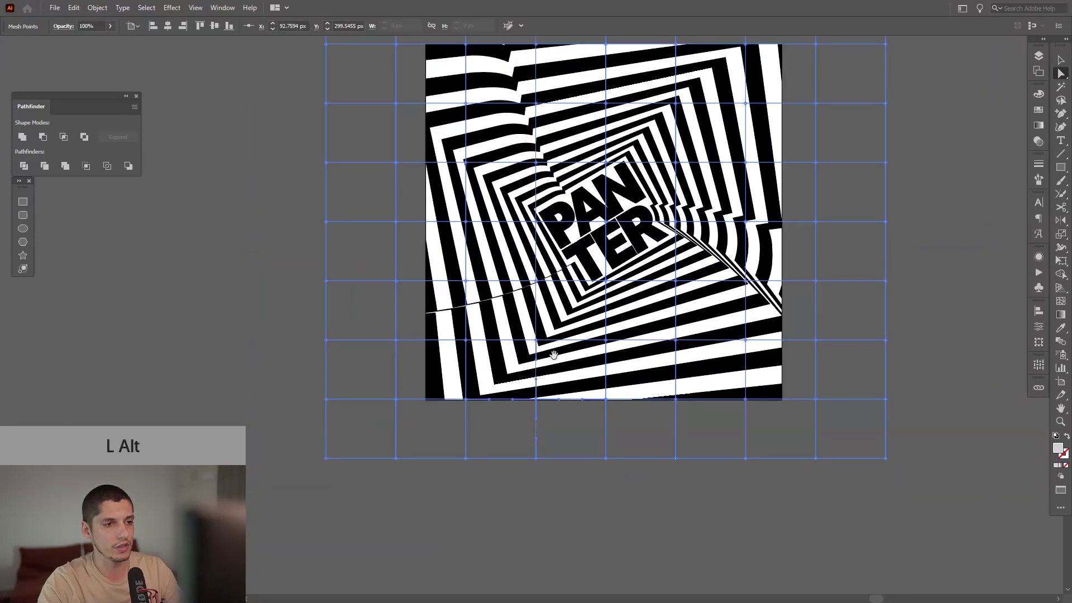
left_click_drag(536, 400, 540, 433)
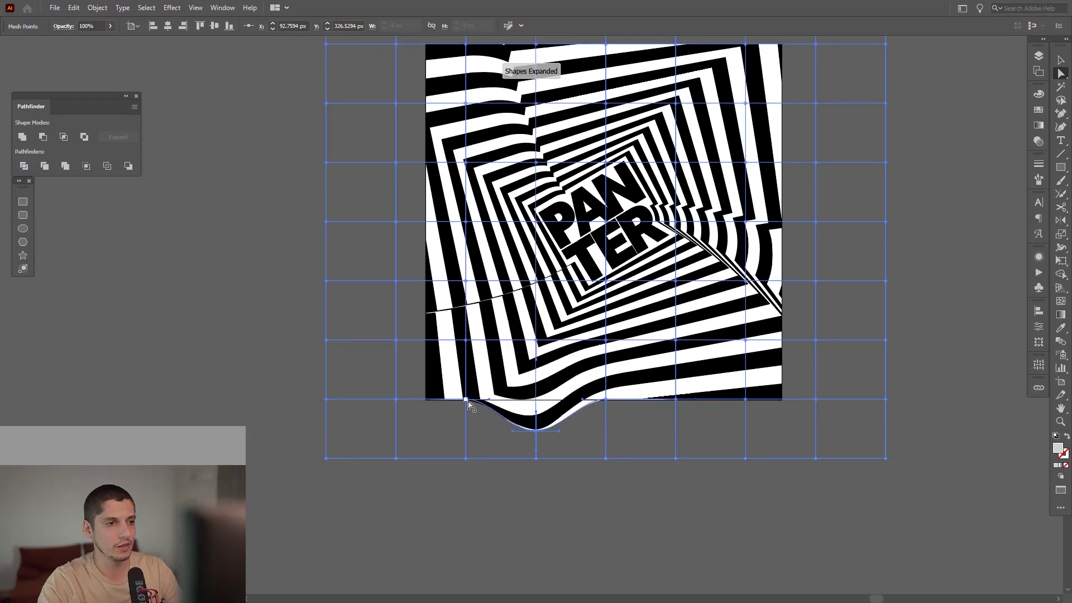
left_click_drag(468, 401, 468, 427)
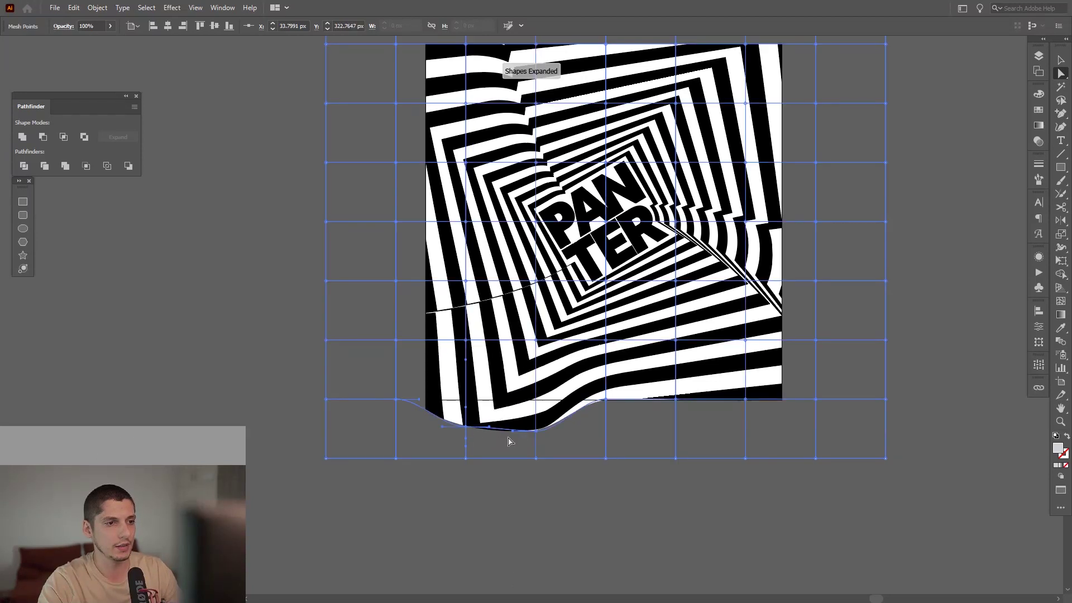
Step: Pull the two mesh points in the row above the lower edge and the edge's centre point downward, the inner centre one to about Y 281 px
left_click_drag(538, 342, 539, 385)
left_click_drag(605, 400, 606, 434)
left_click_drag(605, 340, 606, 377)
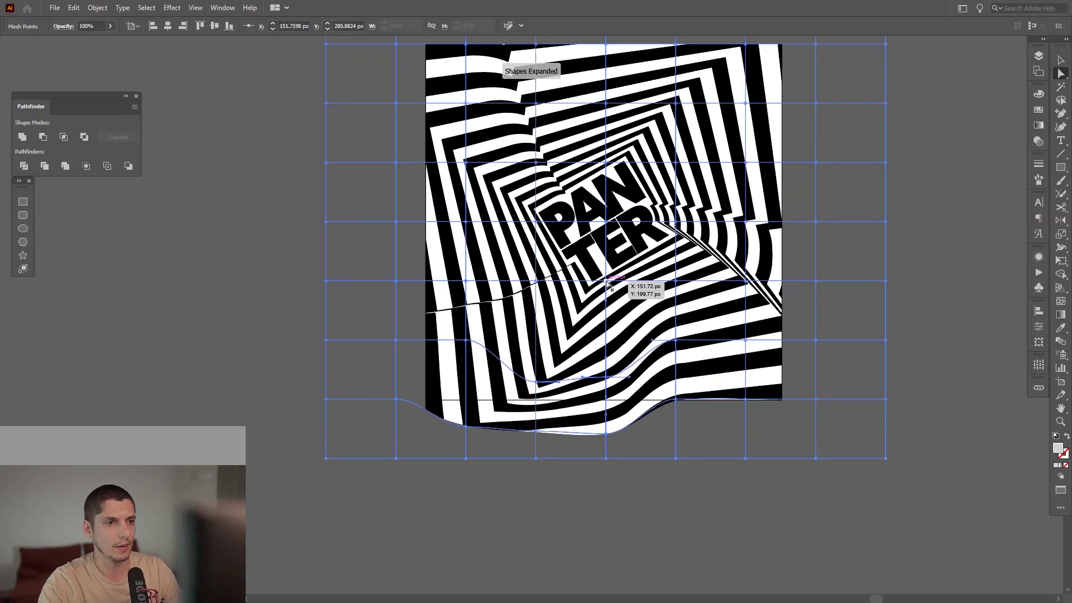
Step: Raise the two mesh points at the lower right of the logo to about Y 232 and 222 px and adjust the curve handle between them
left_click_drag(676, 340, 679, 308)
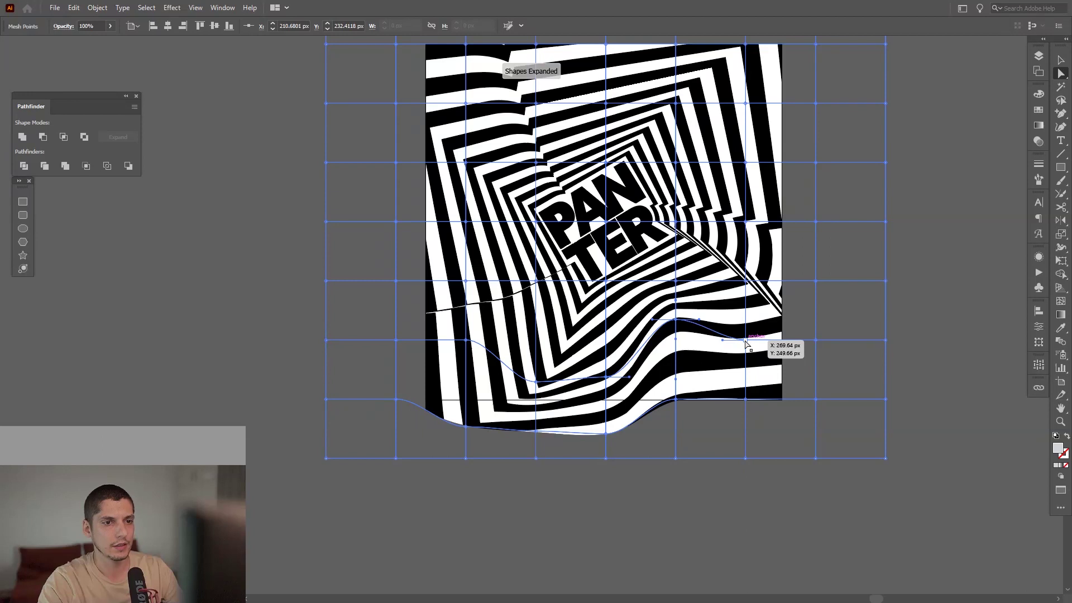
left_click_drag(747, 345, 742, 306)
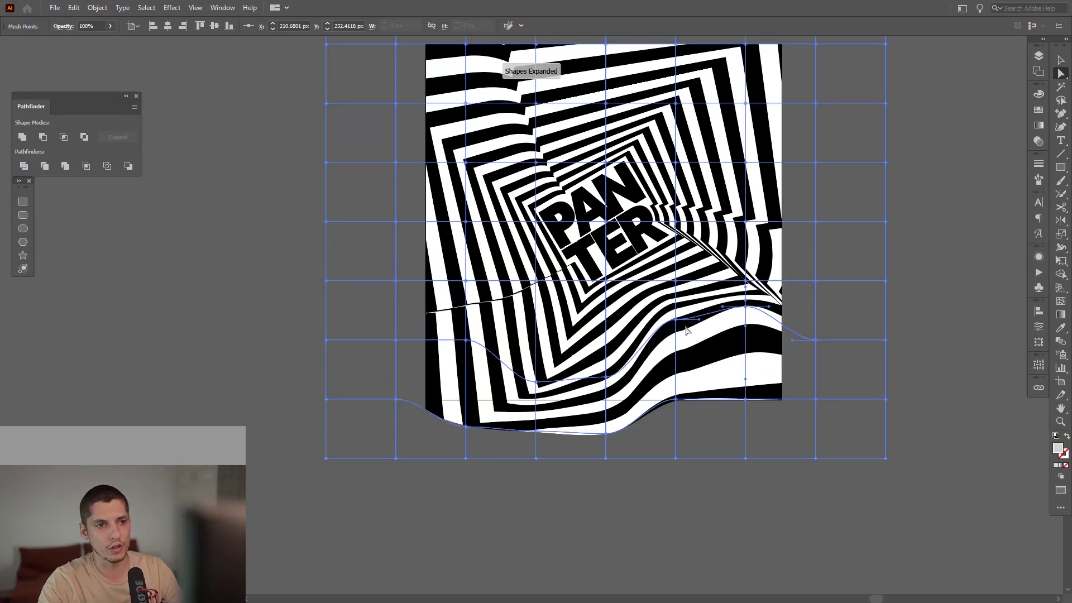
left_click(693, 320)
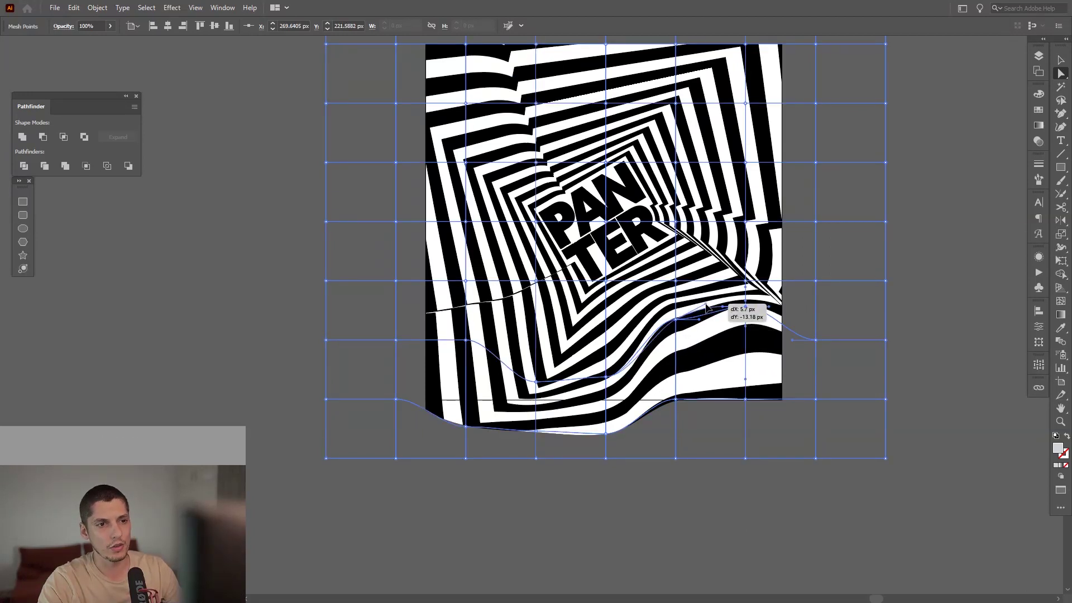
scroll(702, 322, "up", 2)
mouse_move(706, 302)
left_mouse_down()
mouse_move(696, 334)
mouse_move(695, 305)
left_mouse_up()
scroll(748, 329, "down", 2)
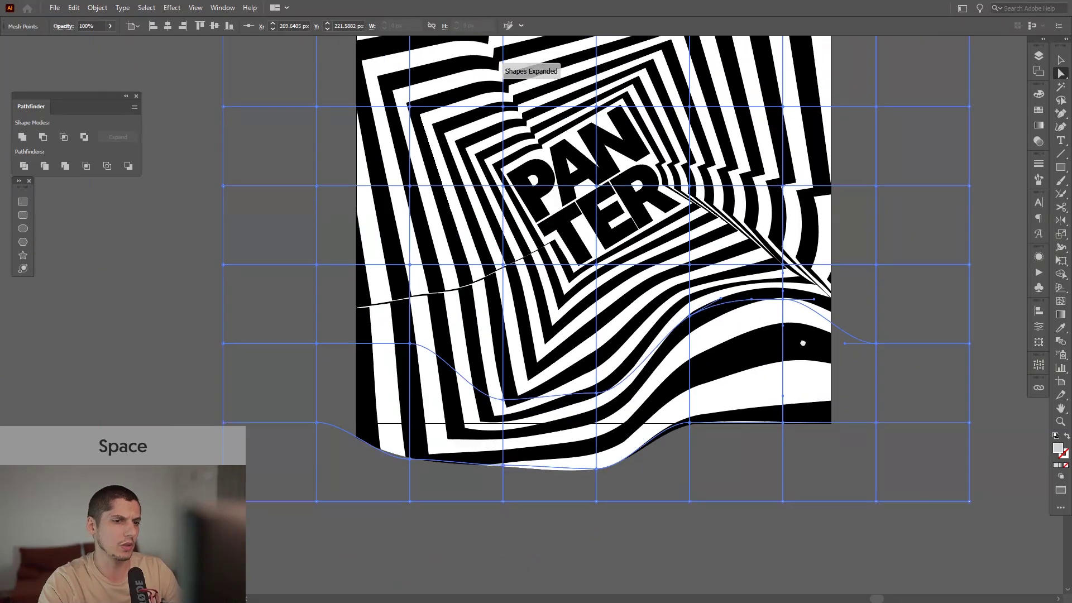
Step: Move the lower-right mesh point to about X 288, Y 307 px, and reshape the point above it with its handles at about X 268, Y 232 px
left_click_drag(769, 402, 801, 412)
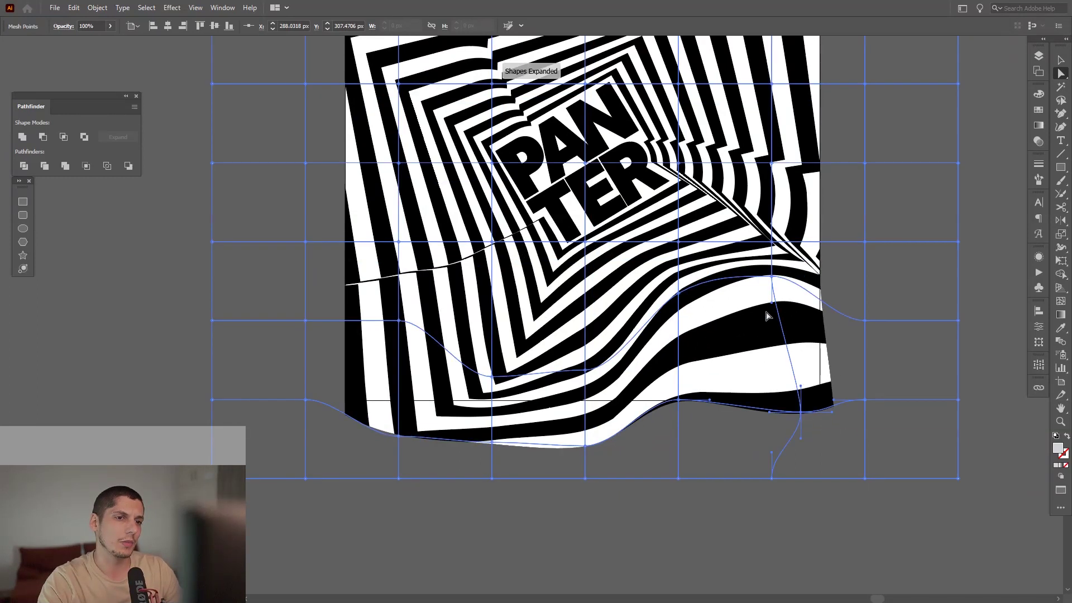
left_click_drag(771, 306, 743, 334)
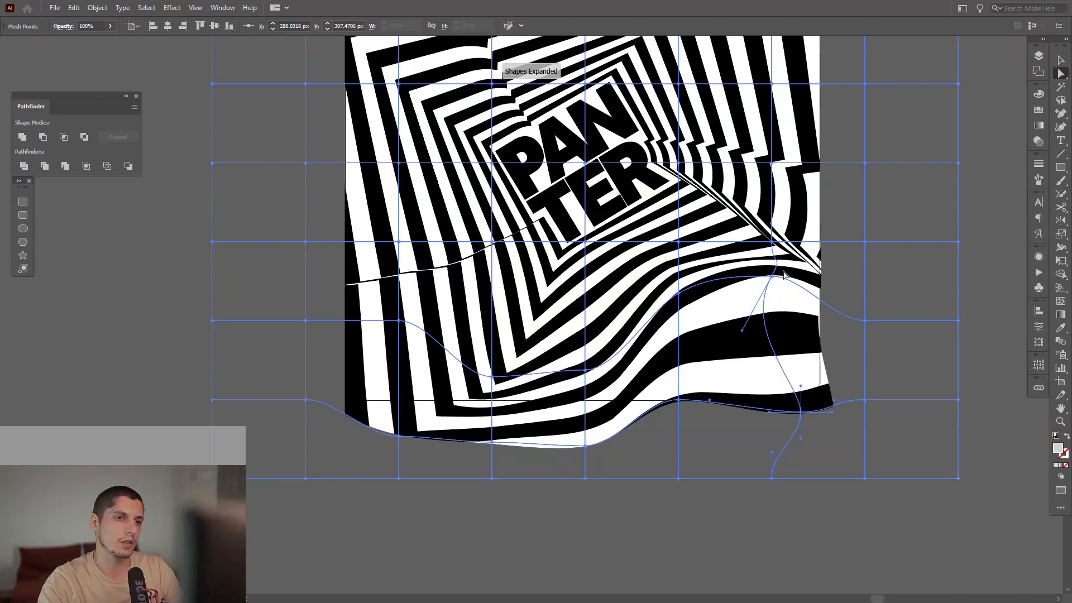
mouse_move(772, 277)
left_mouse_down()
mouse_move(773, 323)
mouse_move(778, 274)
mouse_move(768, 292)
left_mouse_up()
left_click_drag(745, 256, 753, 302)
scroll(763, 347, "down", 1)
scroll(655, 340, "up", 1)
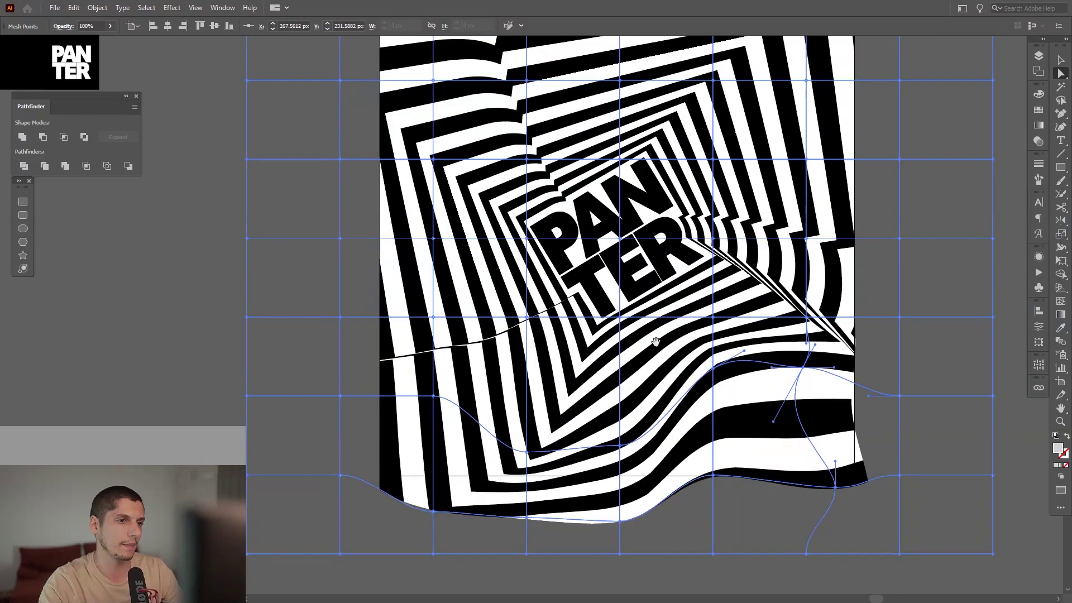
Step: Pull two left-side mesh points down to about X 26, Y 217 px and X 34, Y 131 px, raise one on the upper edge, and deselect
left_click_drag(532, 341, 529, 365)
left_click_drag(430, 344, 416, 369)
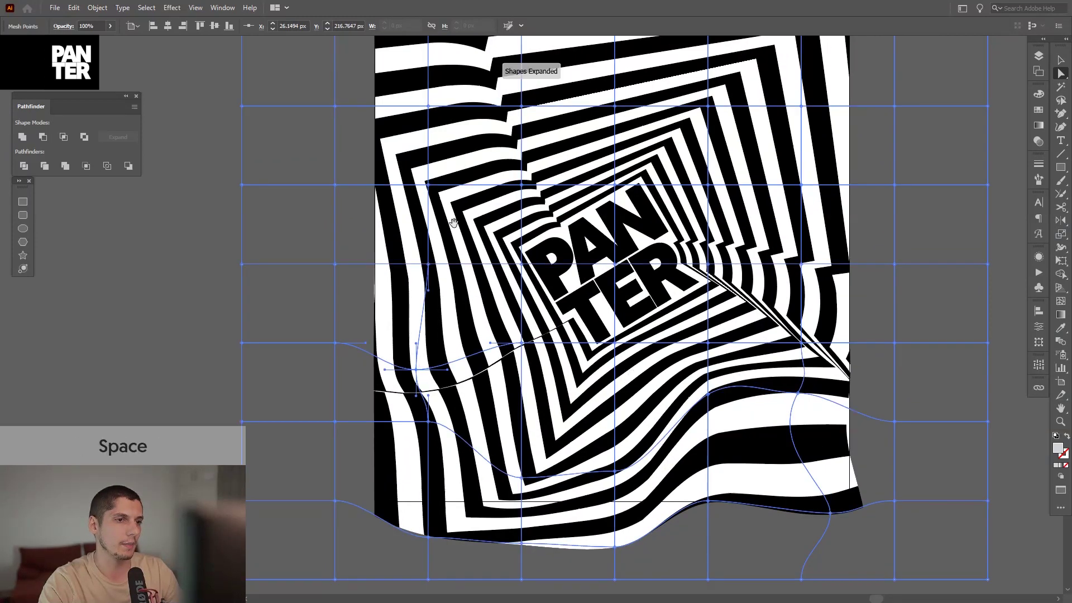
left_click_drag(444, 217, 416, 345)
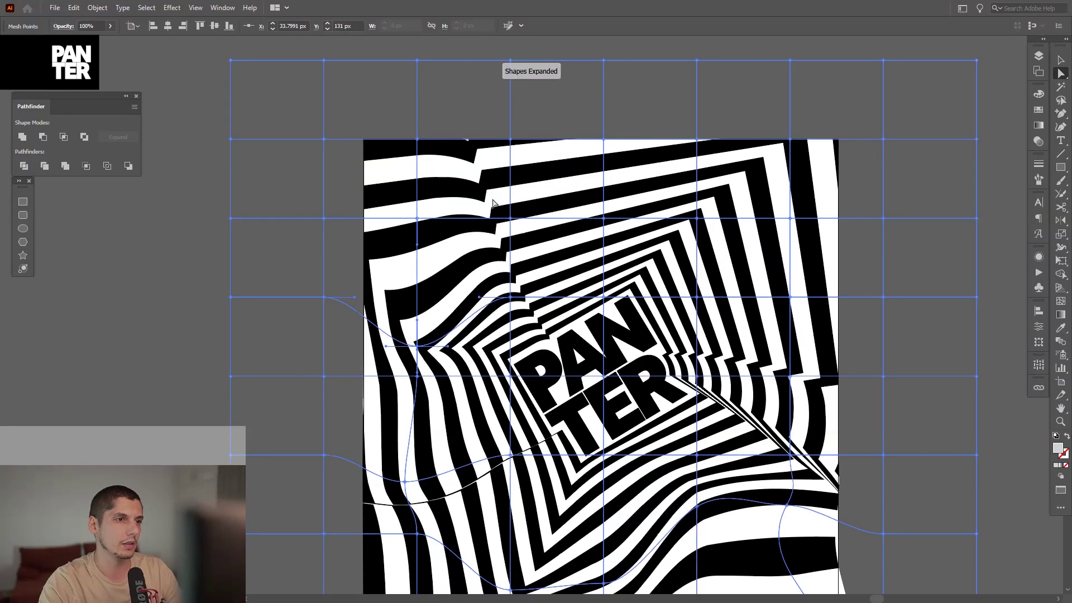
left_click_drag(510, 141, 510, 101)
scroll(656, 227, "down", 3)
scroll(656, 227, "down", 2)
left_click(818, 260)
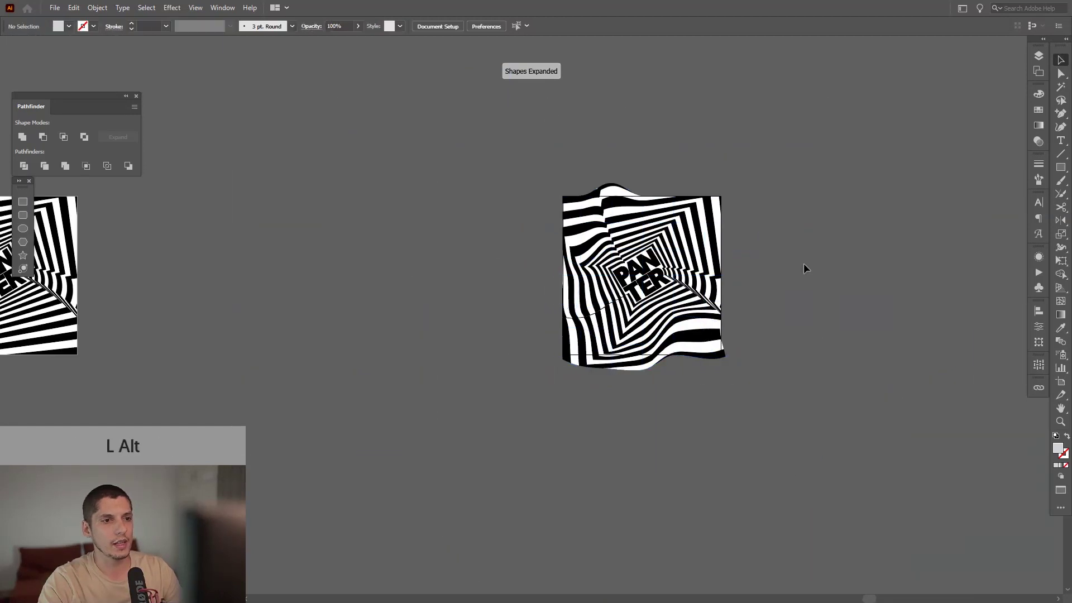
scroll(806, 266, "up", 2)
scroll(687, 272, "up", 2)
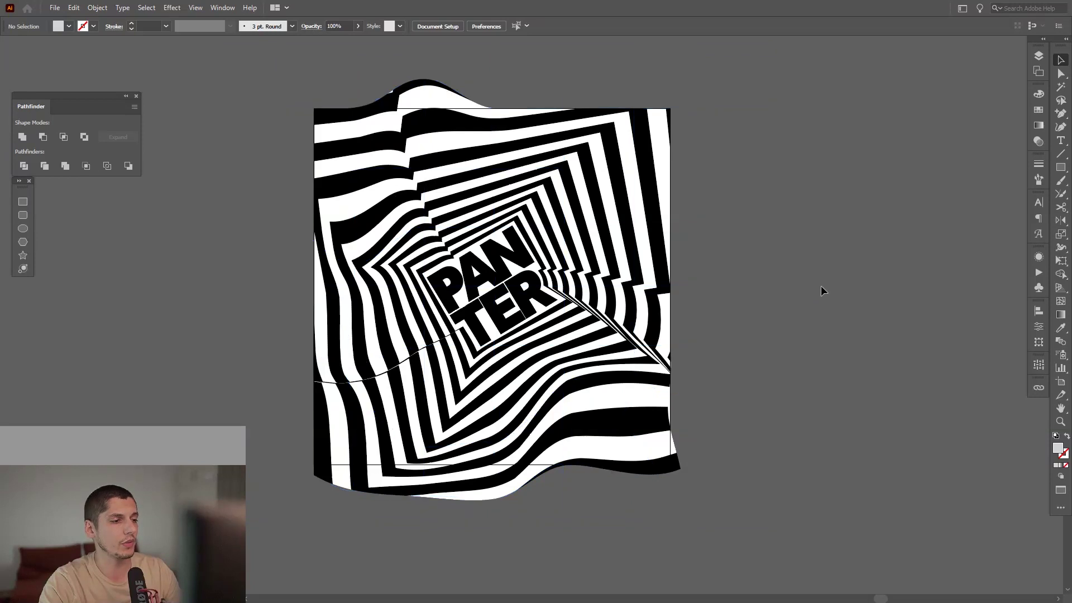
left_click_drag(759, 292, 810, 313)
scroll(453, 154, "up", 2)
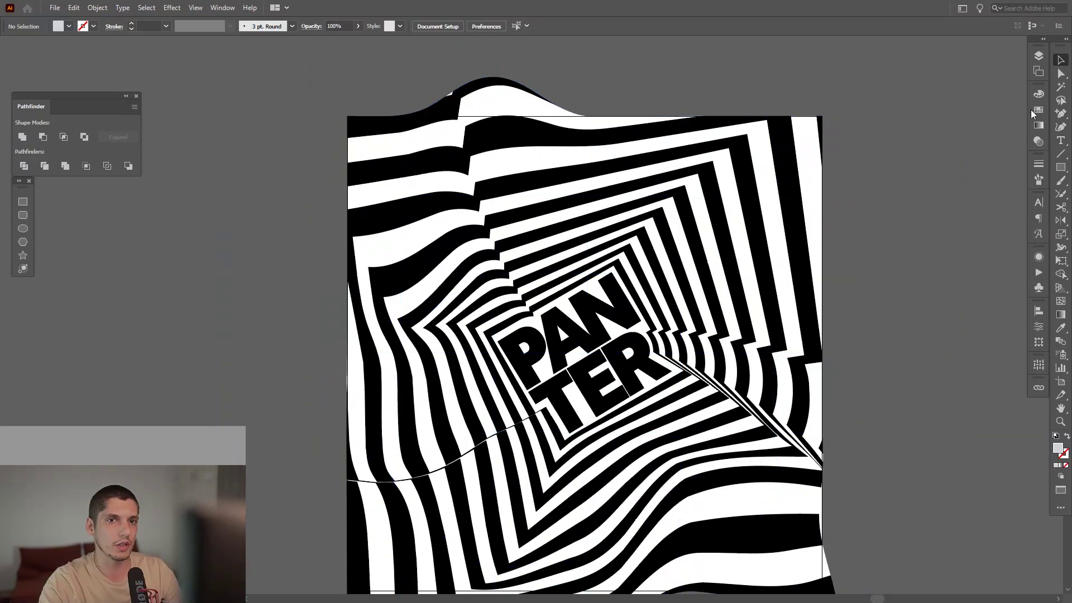
Step: Set the fill to white and draw a 300 × 300 px square from X 0, Y 0 covering the whole artboard
left_click(1033, 110)
left_click(916, 125)
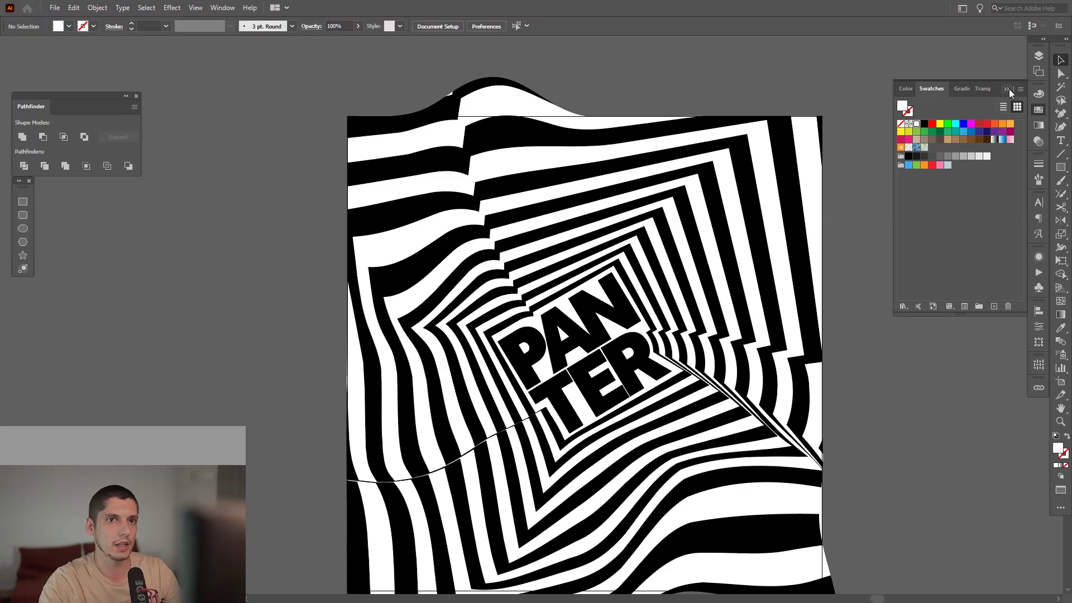
left_click(1008, 89)
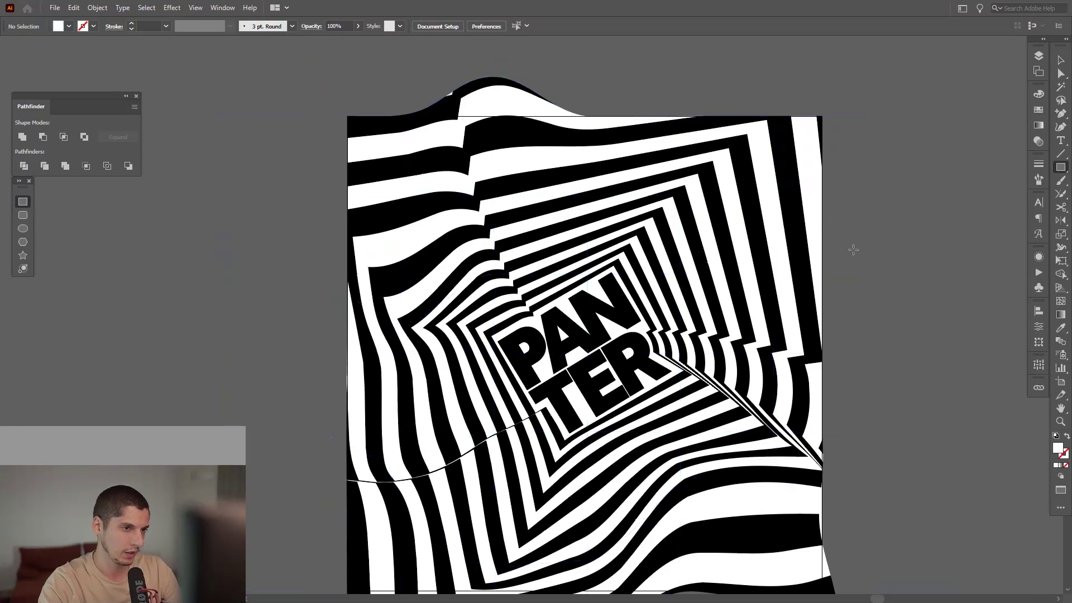
left_click_drag(437, 232, 432, 185)
key("m")
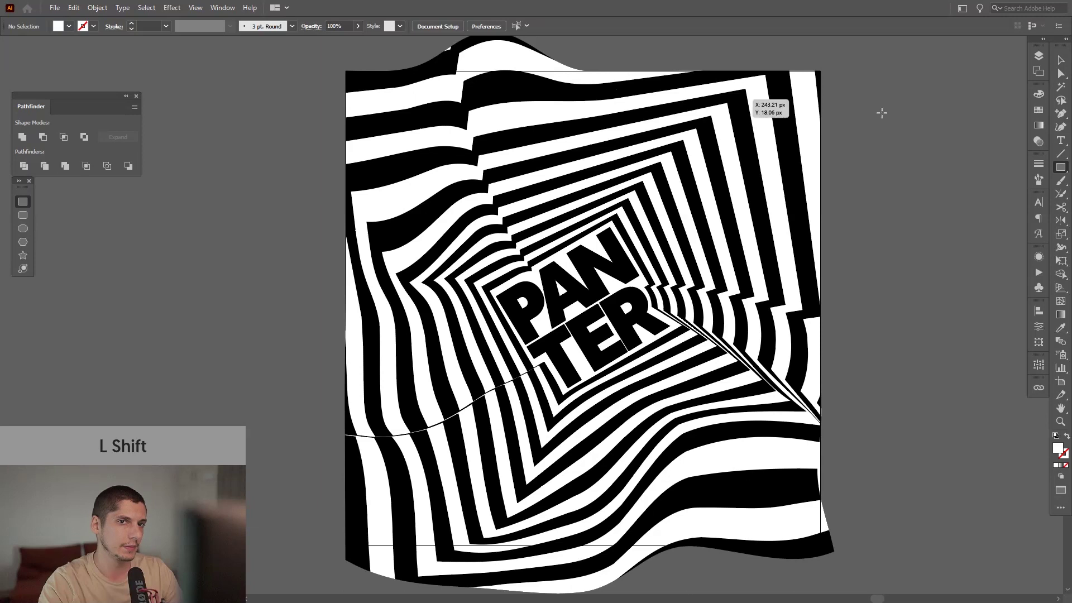
left_click_drag(1060, 166, 1016, 169)
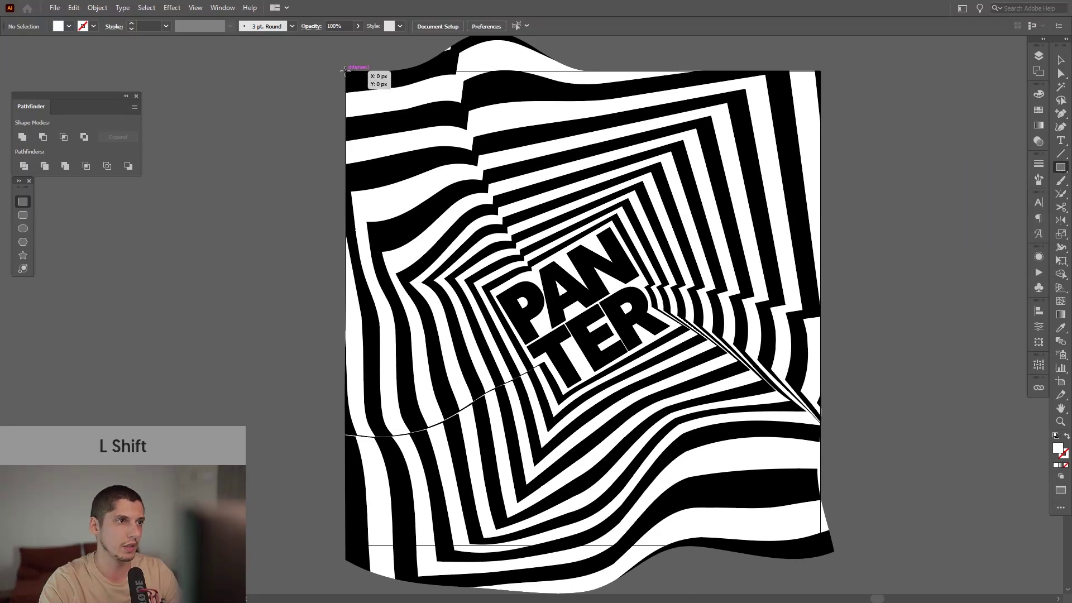
left_click_drag(344, 69, 822, 347)
key("ctrl")
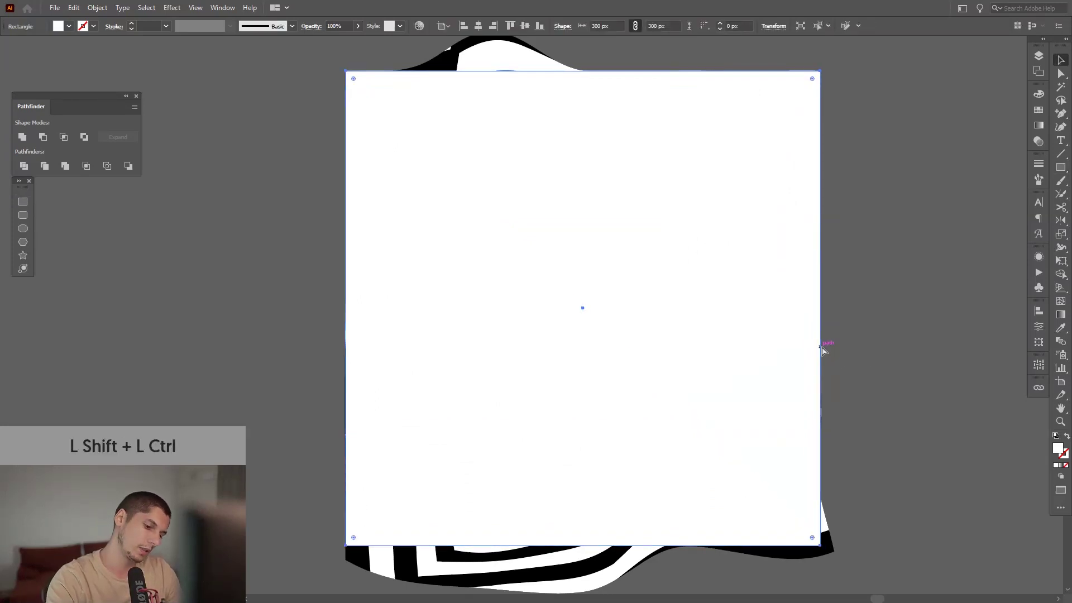
Step: Send the white square behind all artwork and put an in-place copy of it in front of everything
key("ctrl+shift+bracketleft")
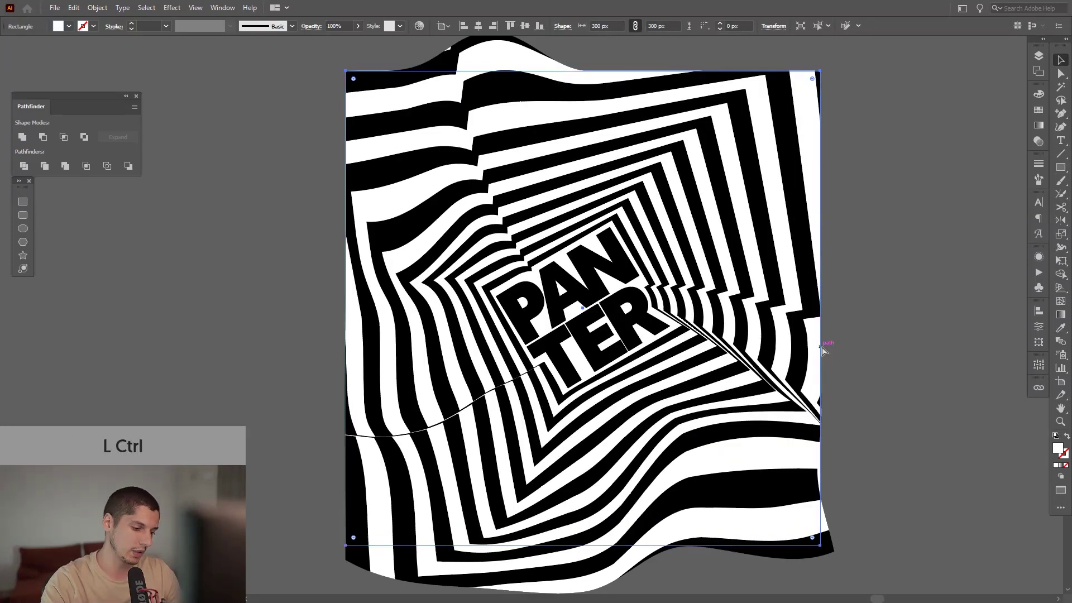
key("ctrl+f")
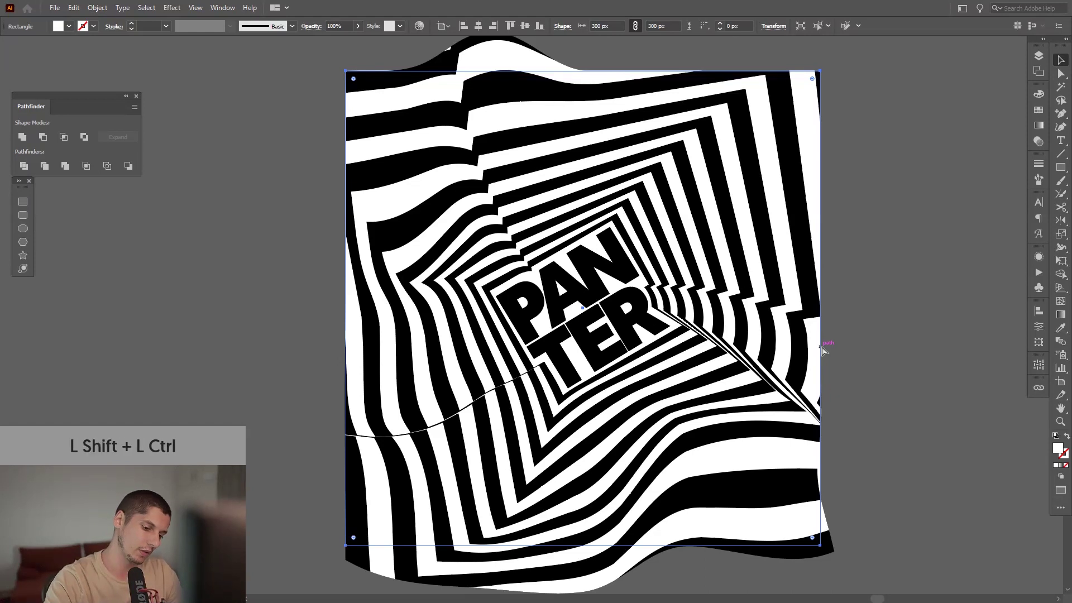
key("ctrl+shift+bracketright")
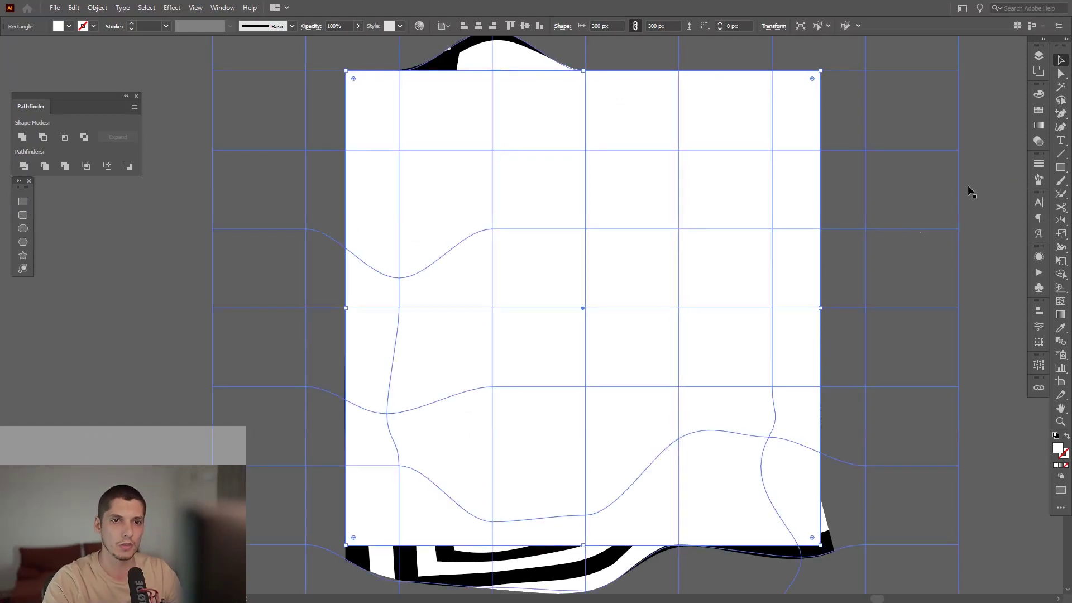
Step: Select the warped mesh artwork together with the white square, make an opacity mask with Clip from them, and deselect
left_click_drag(993, 182, 501, 330)
left_click(1040, 143)
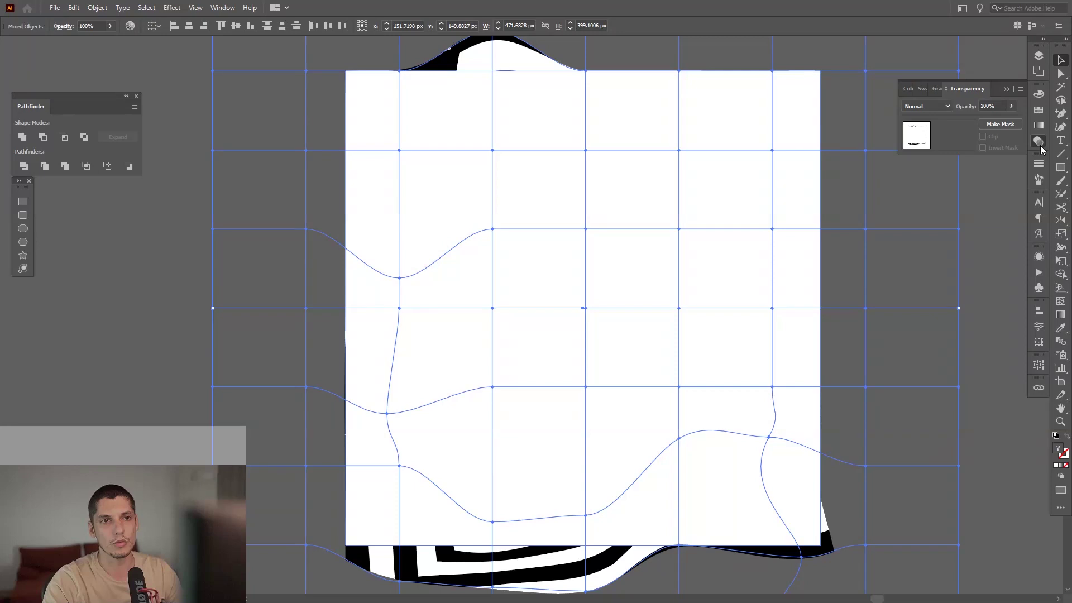
left_click(1001, 124)
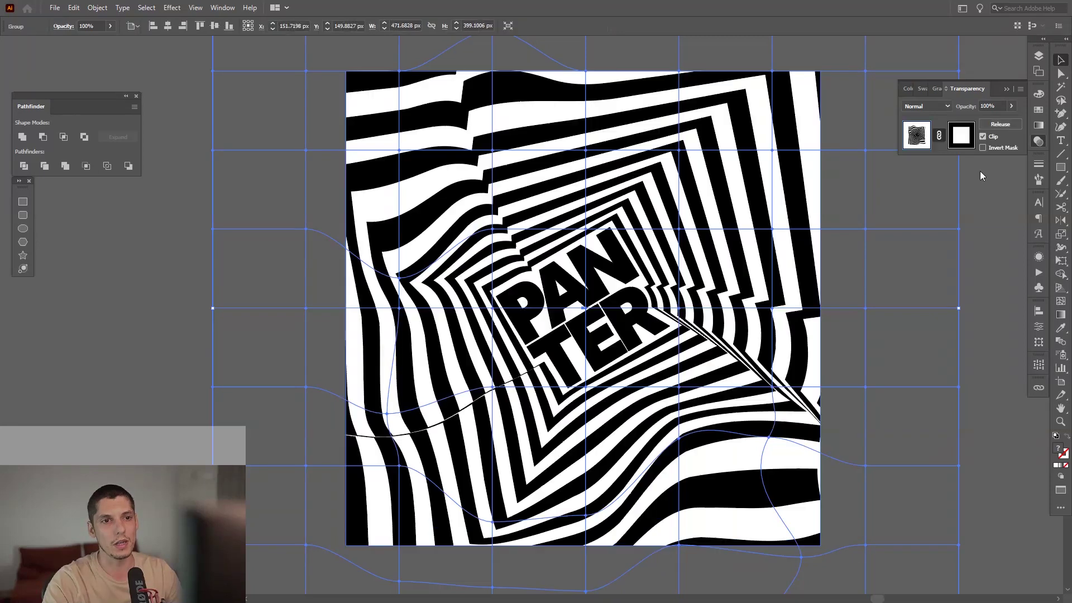
left_click(981, 226)
left_click_drag(856, 250, 833, 260)
scroll(888, 287, "down", 1)
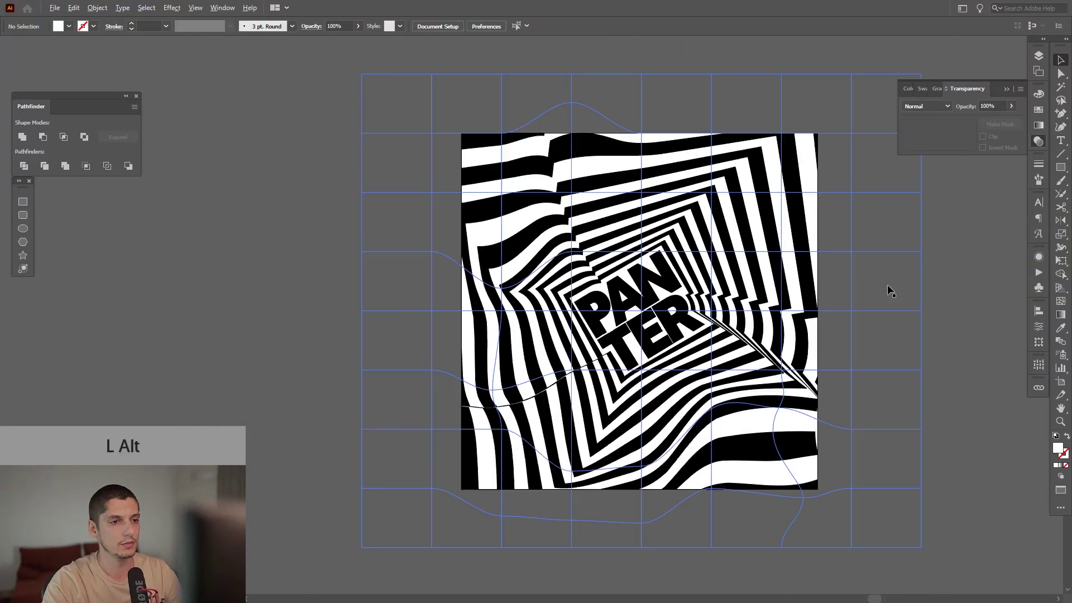
left_click_drag(891, 290, 852, 311)
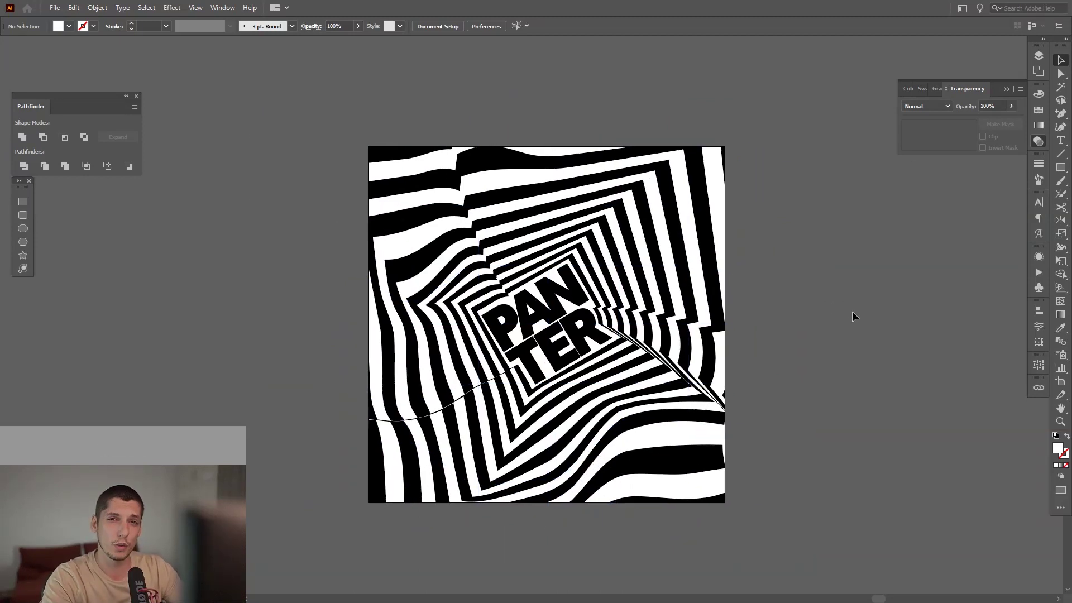